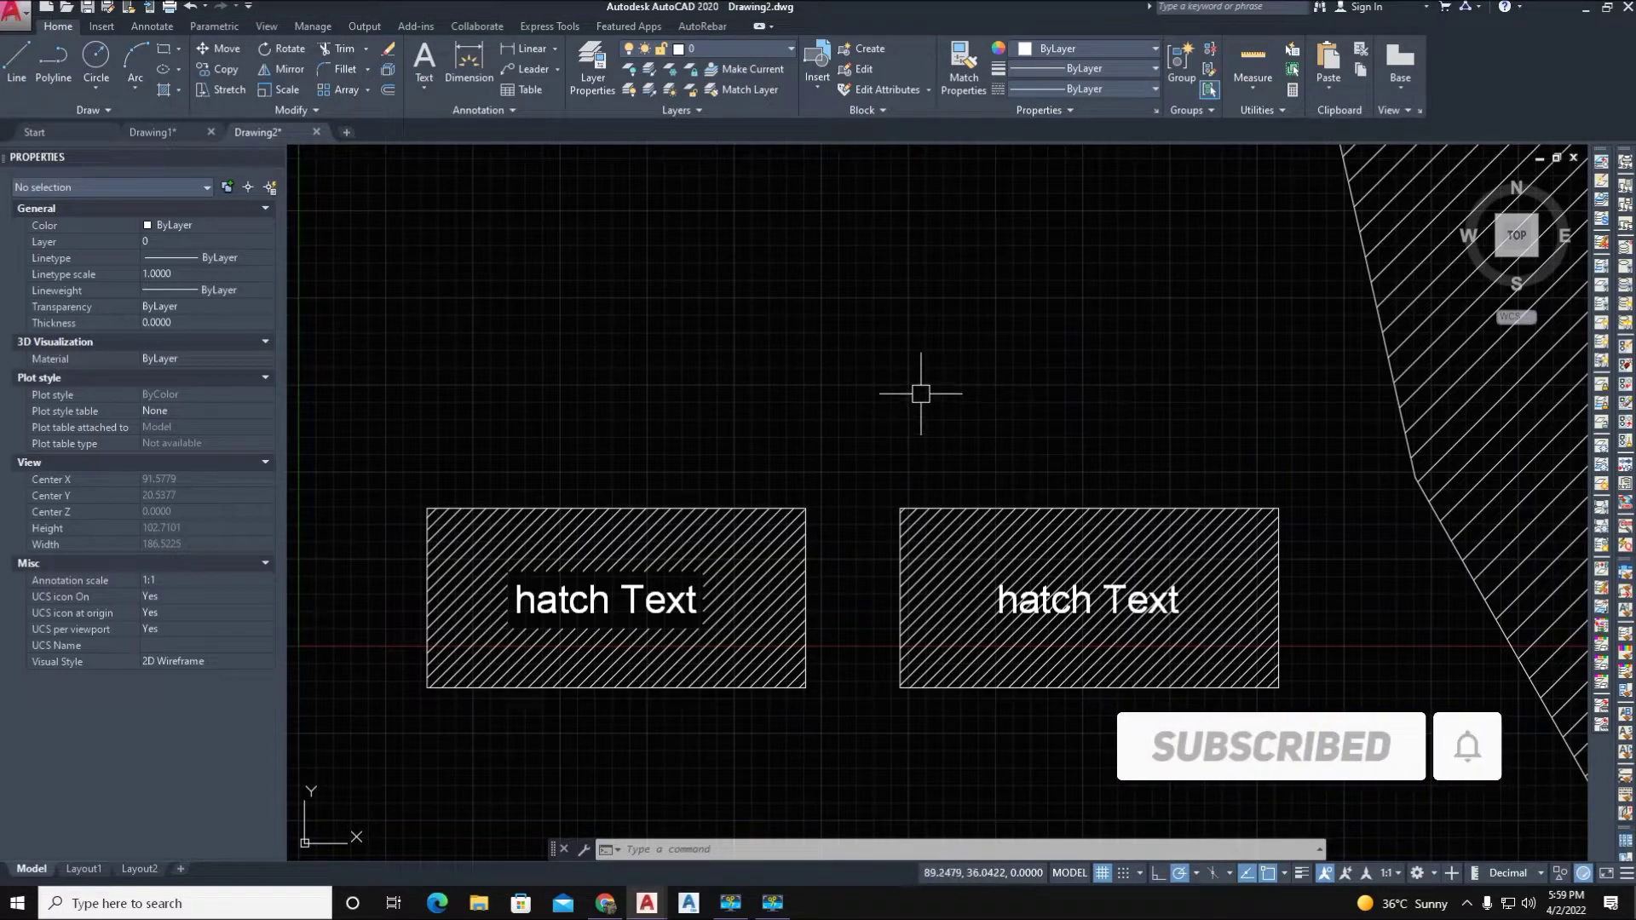
pyautogui.write('AP')
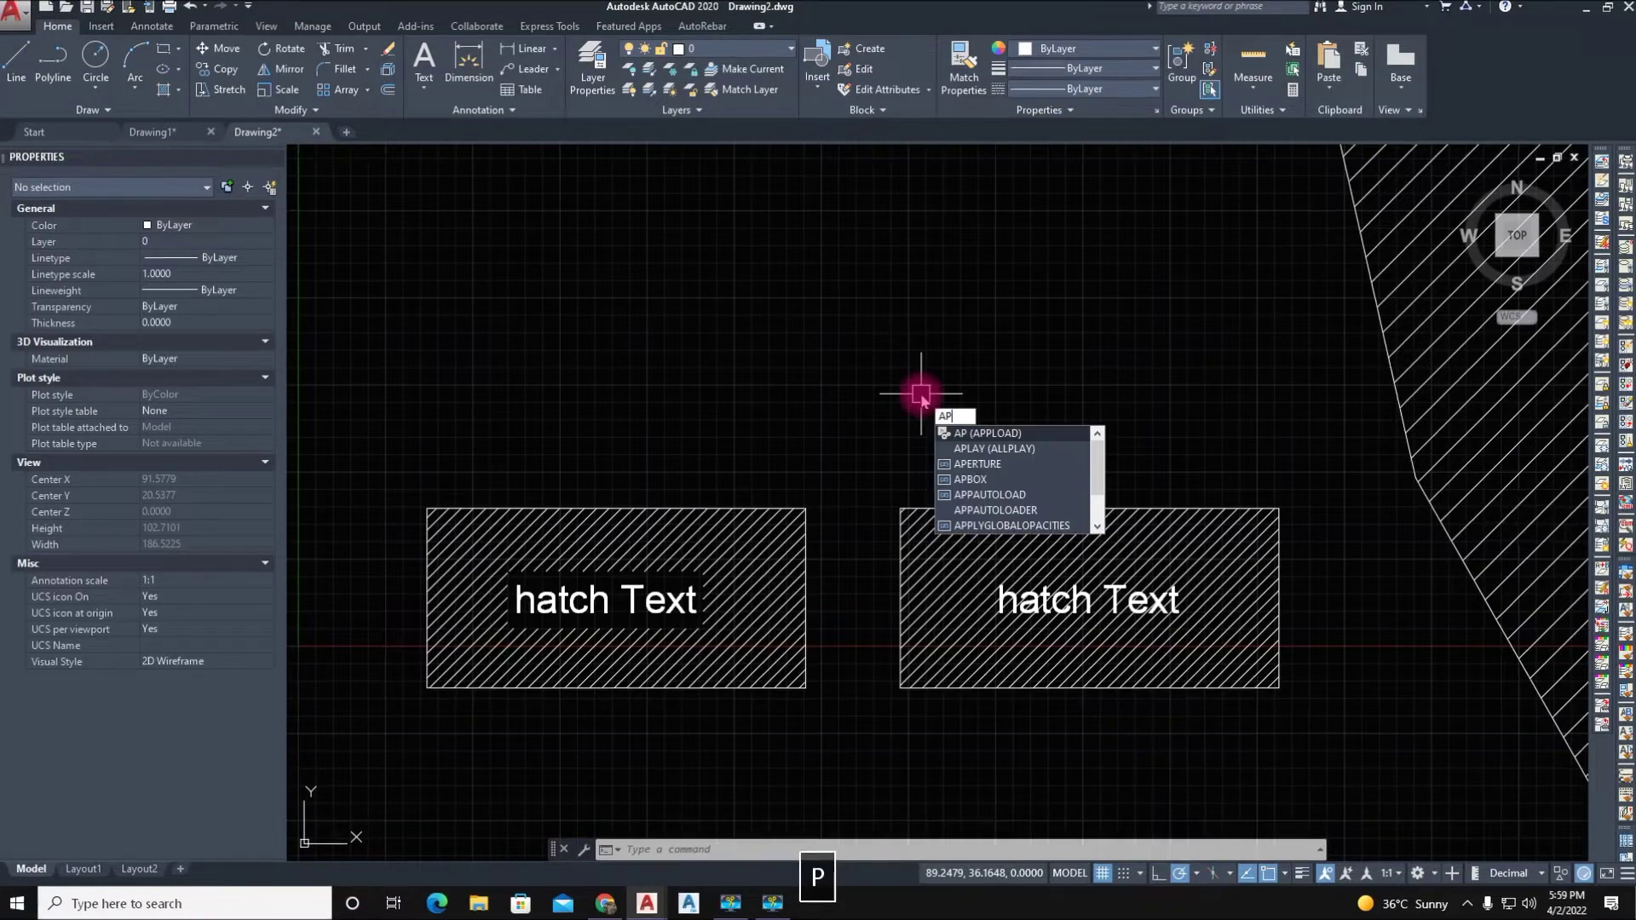
# Load the ShowHatchTextV1-0 lisp routine through APPLOAD and close the loader
pyautogui.press('Return')
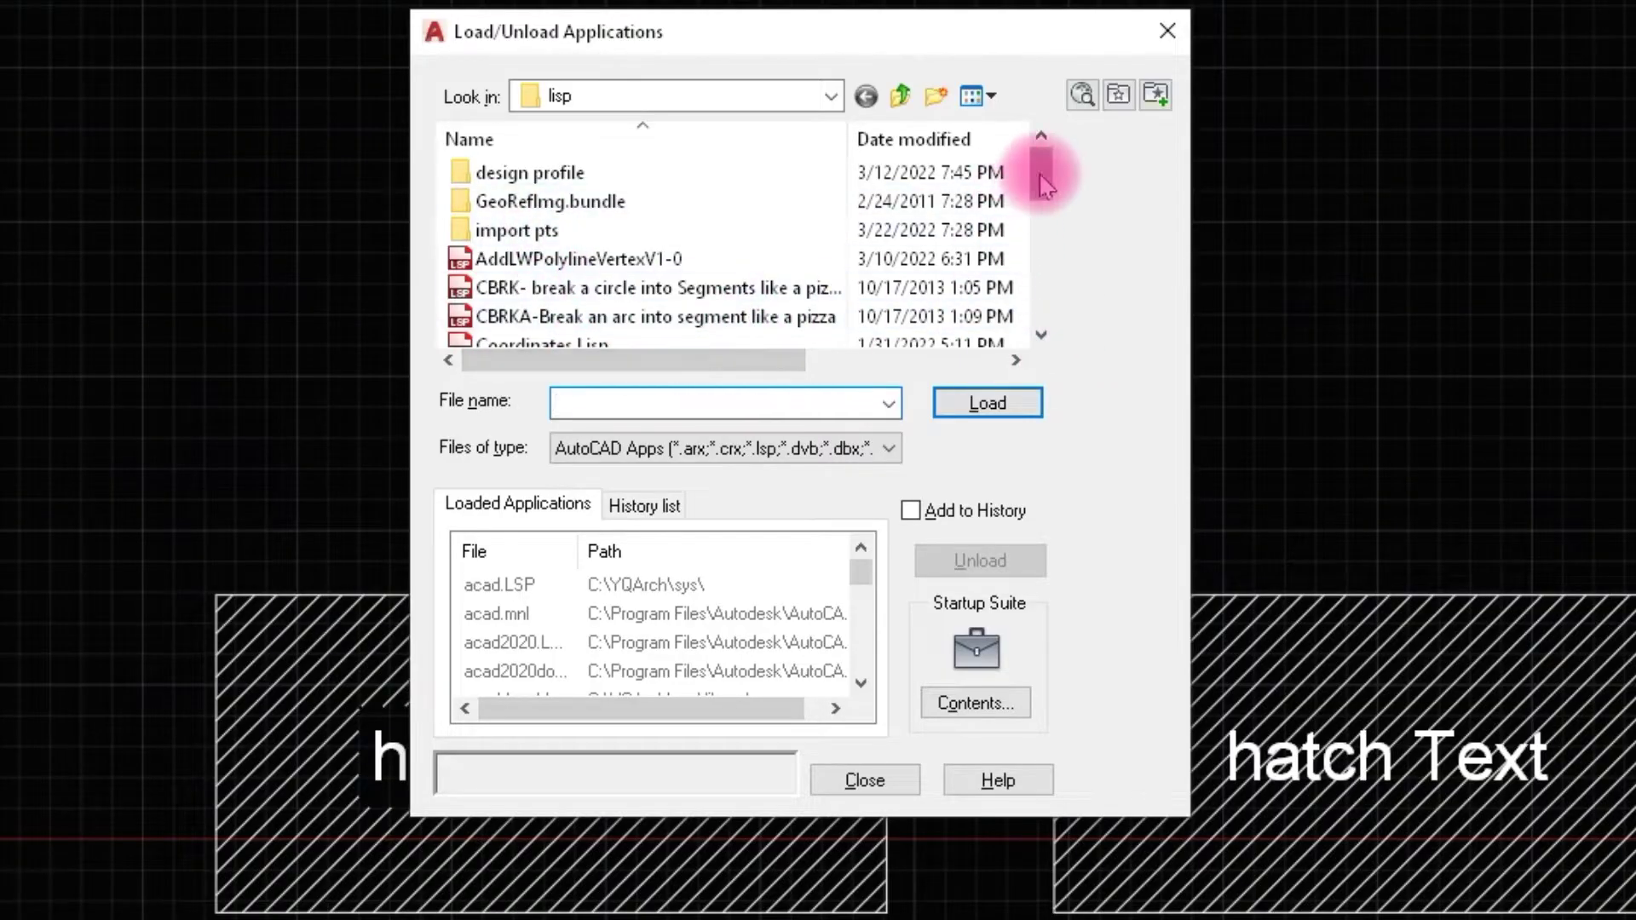
pyautogui.moveTo(1043, 173); pyautogui.dragTo(1064, 319)
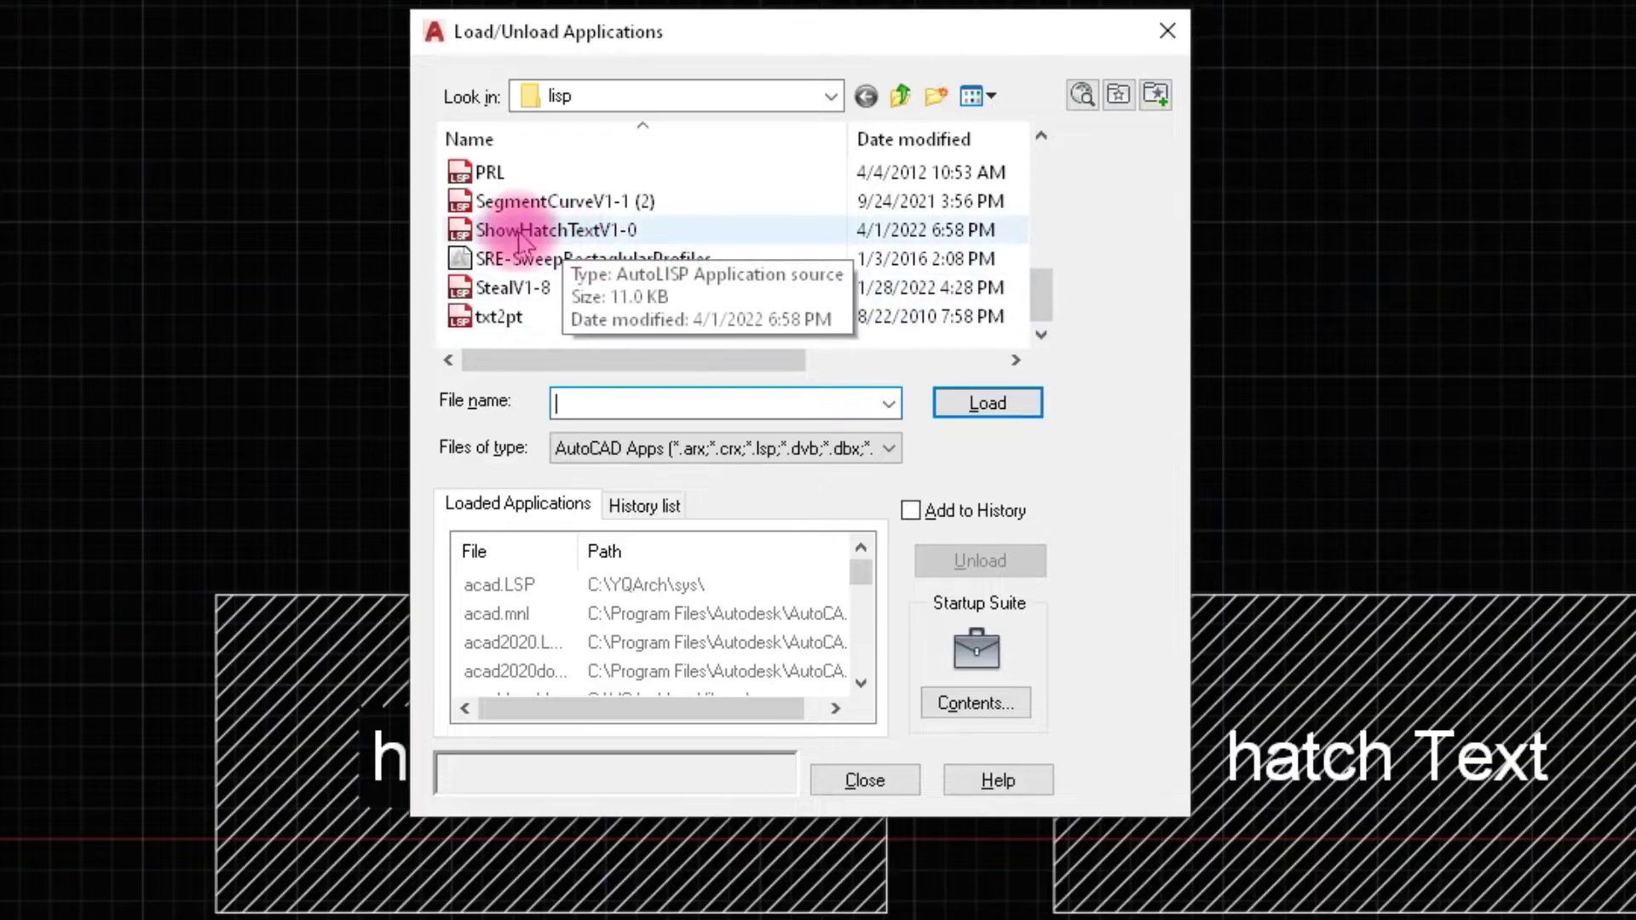
pyautogui.click(558, 233)
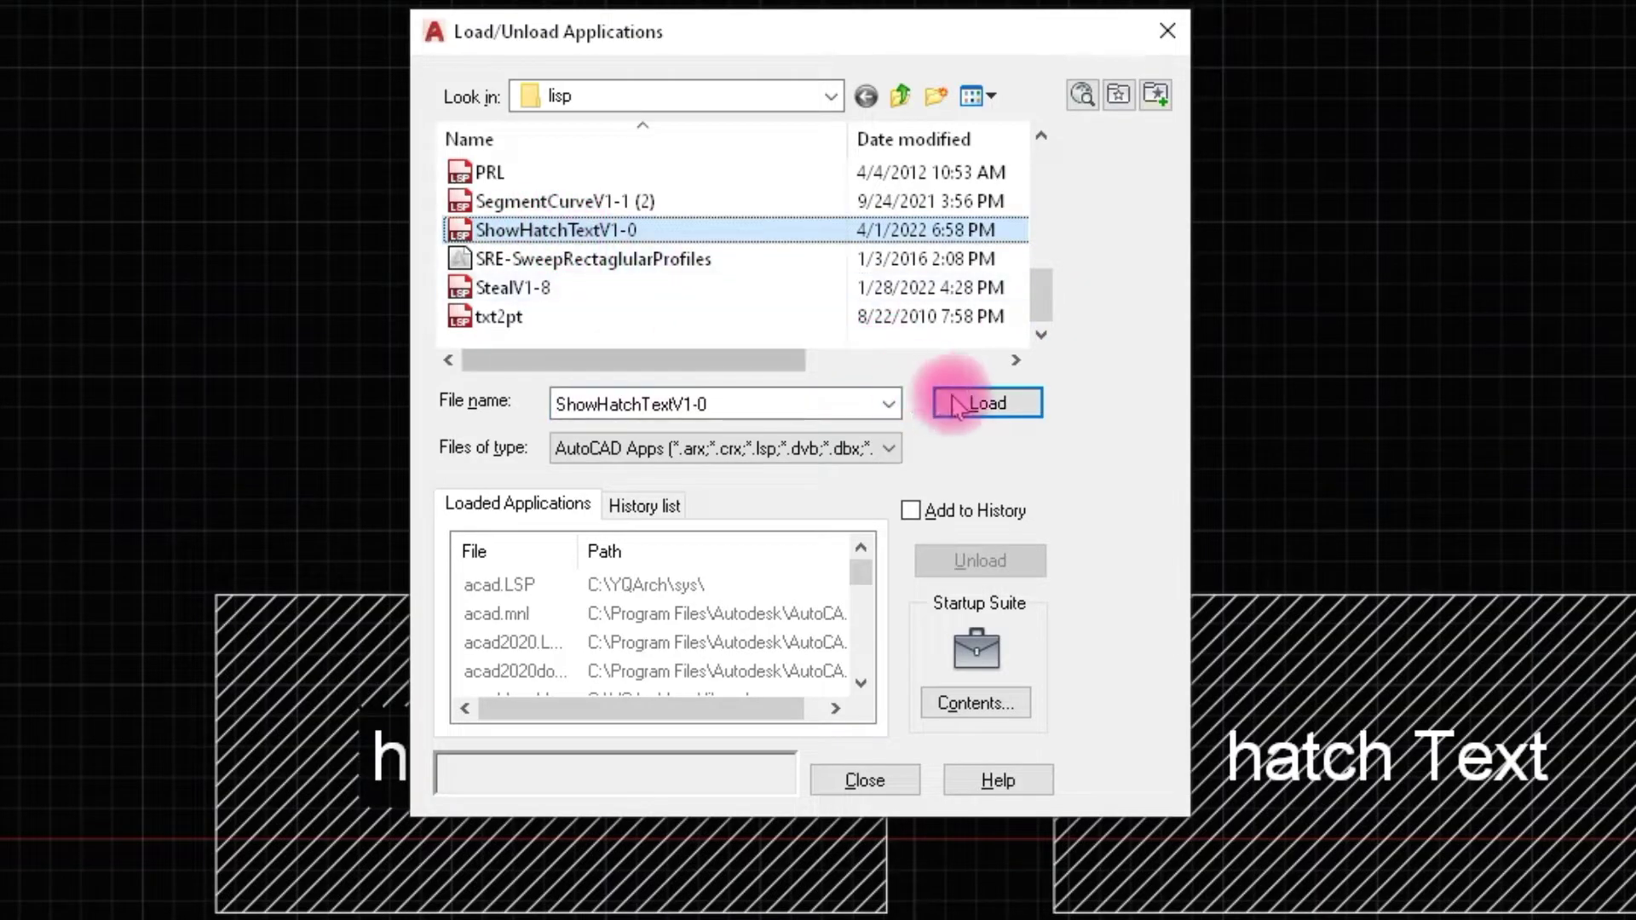
pyautogui.click(986, 403)
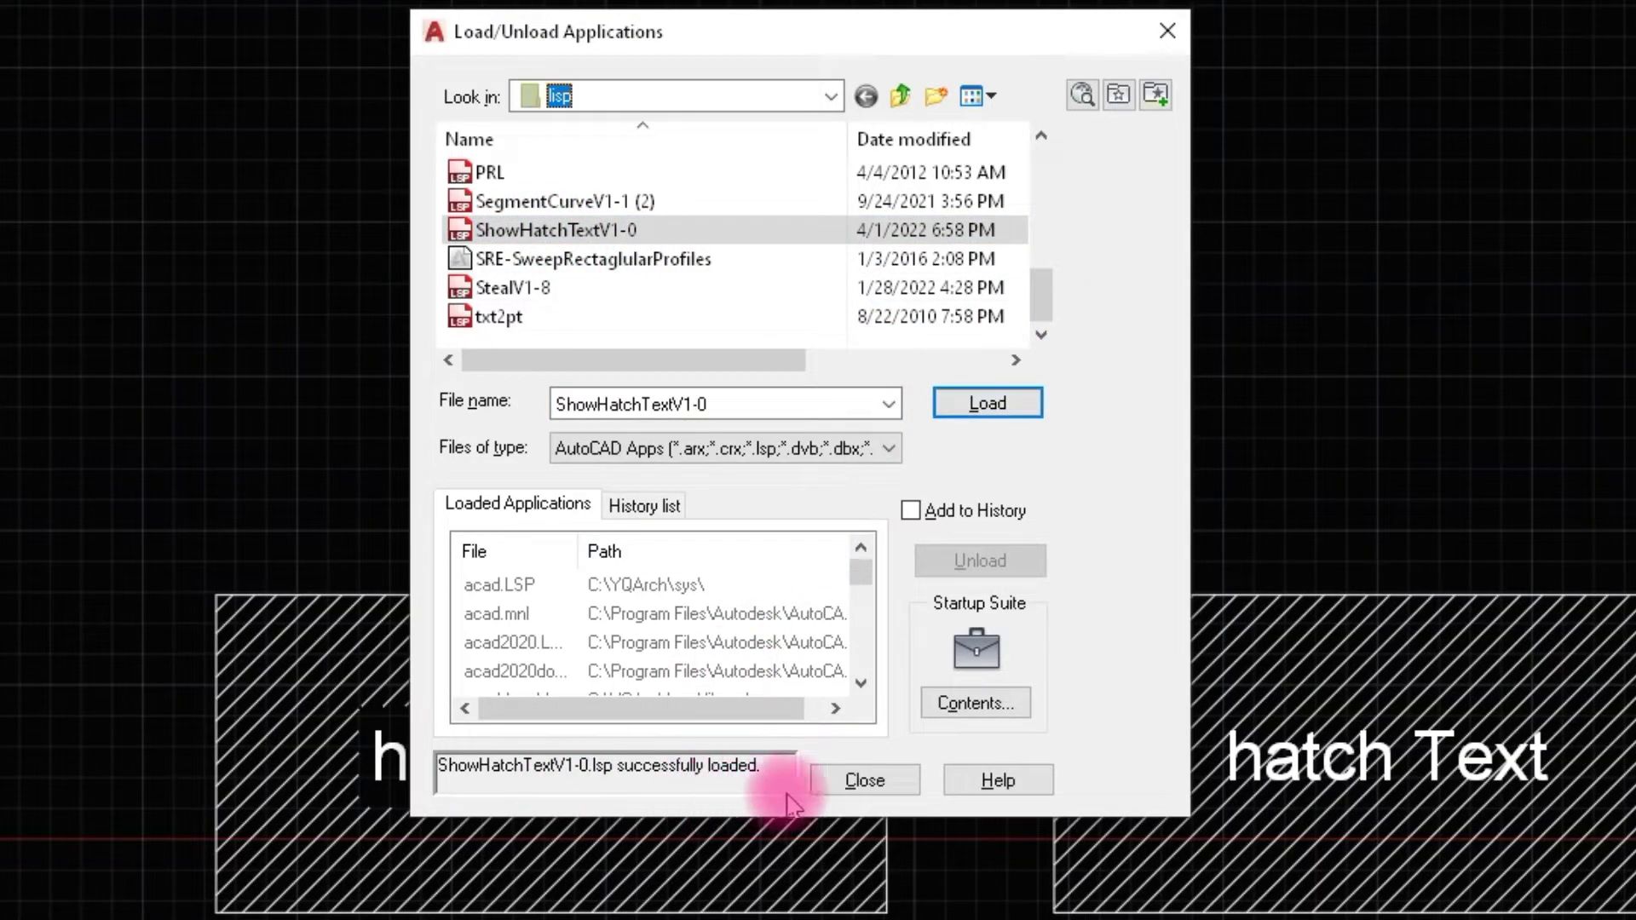
pyautogui.click(865, 782)
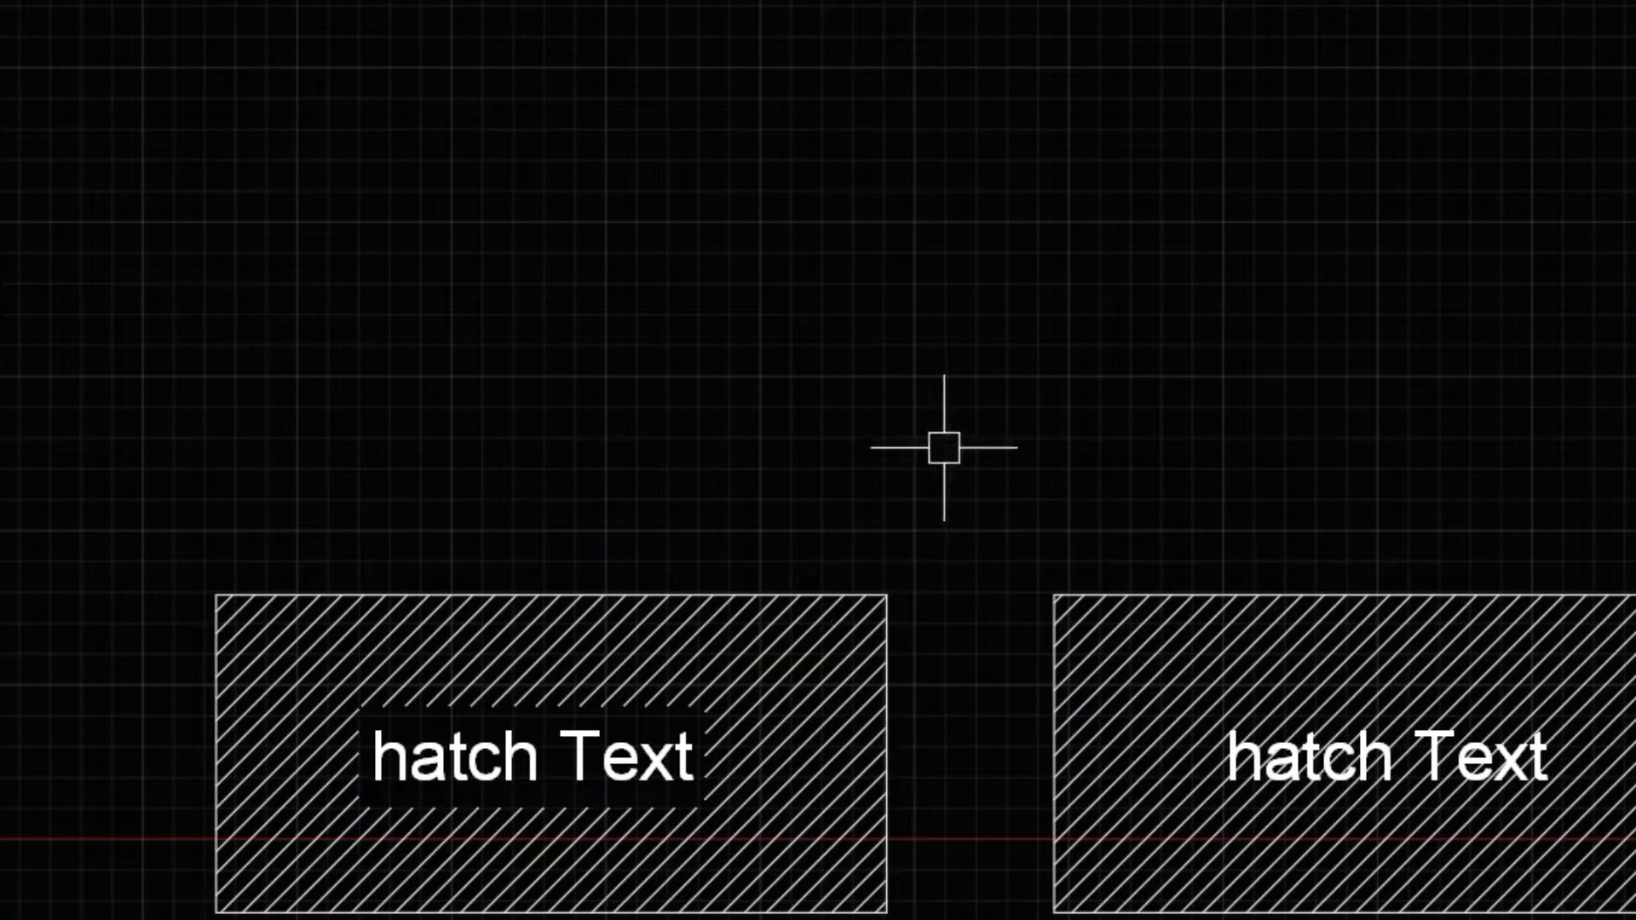
pyautogui.write('sHT')
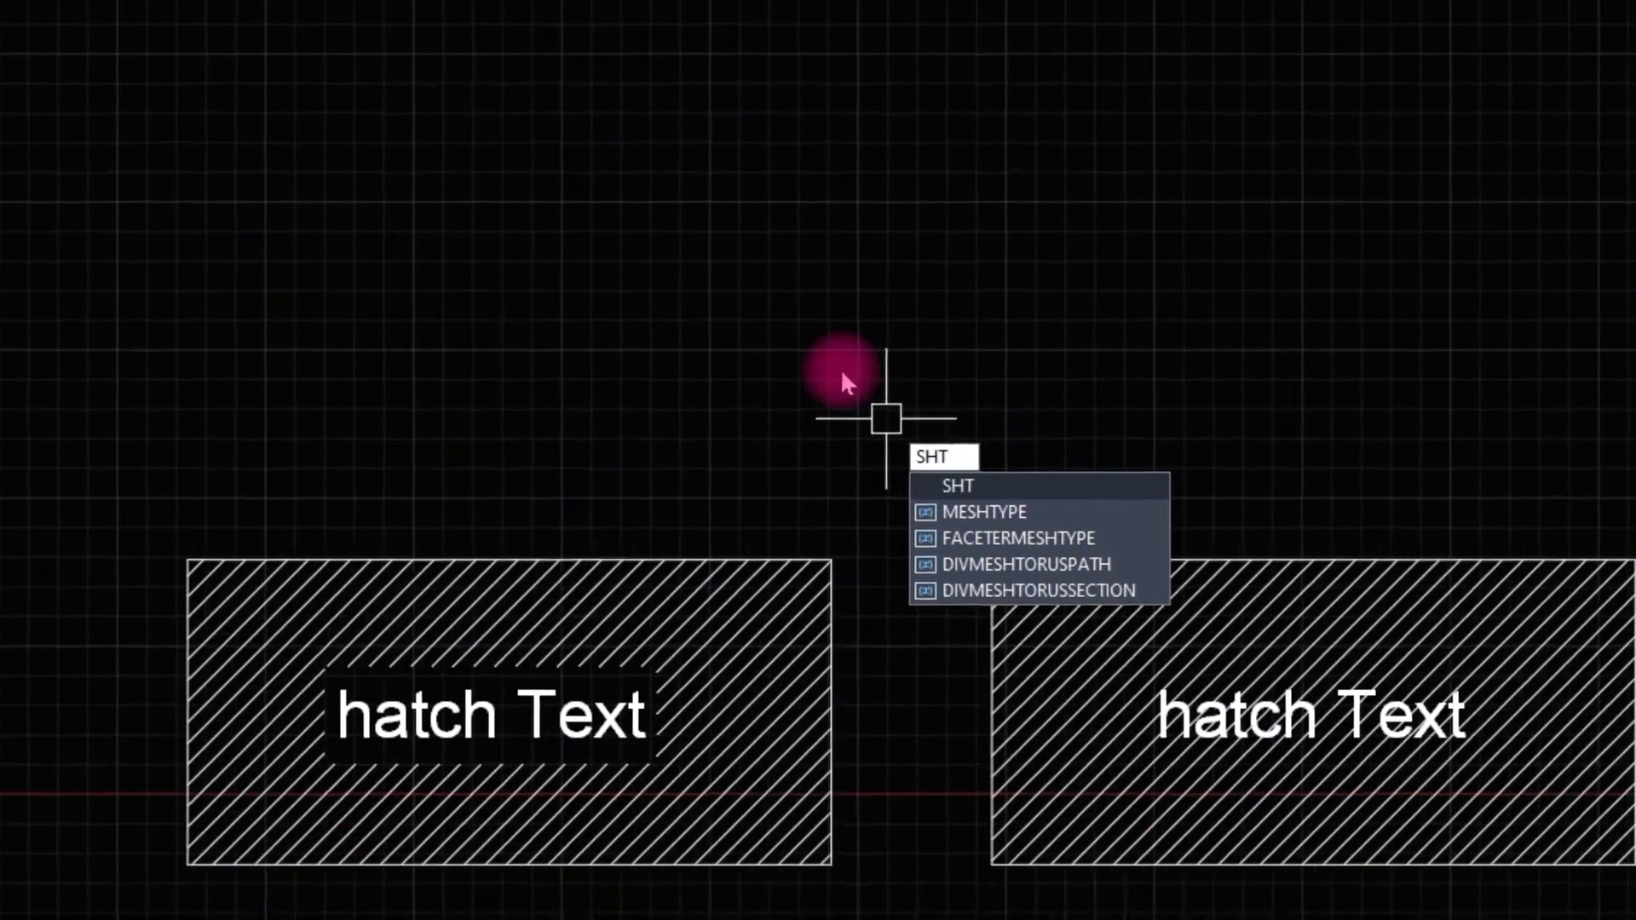
# Run SHT on the right rectangle's hatch Text label and its hatch to clear lines behind the text
pyautogui.press('Return')
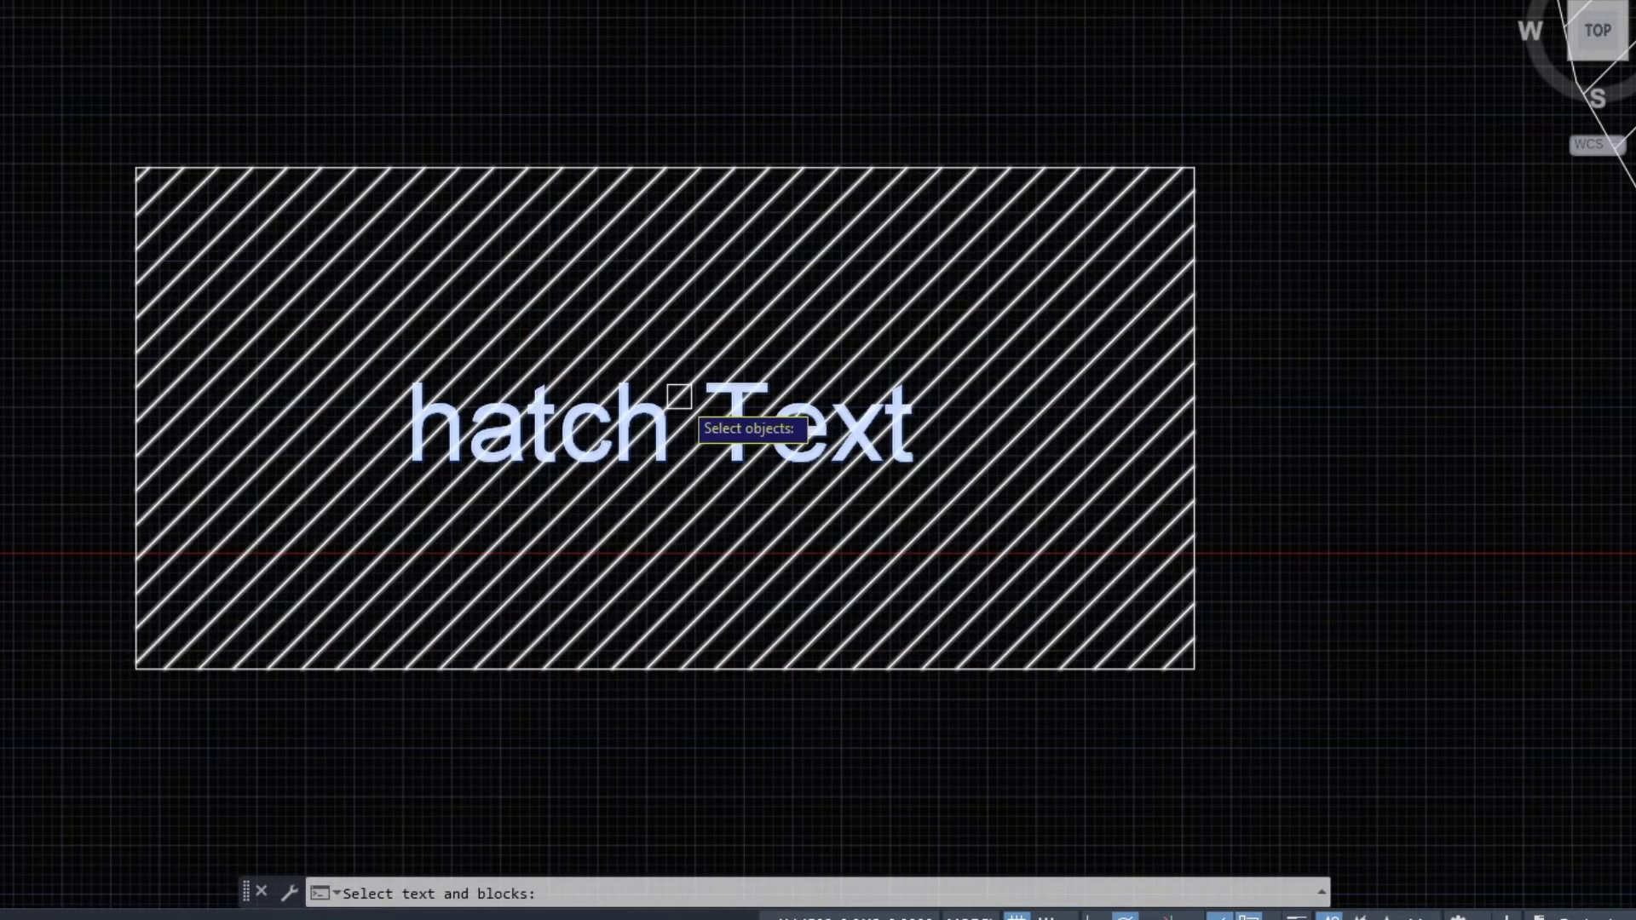
pyautogui.click(681, 399)
pyautogui.press('Return')
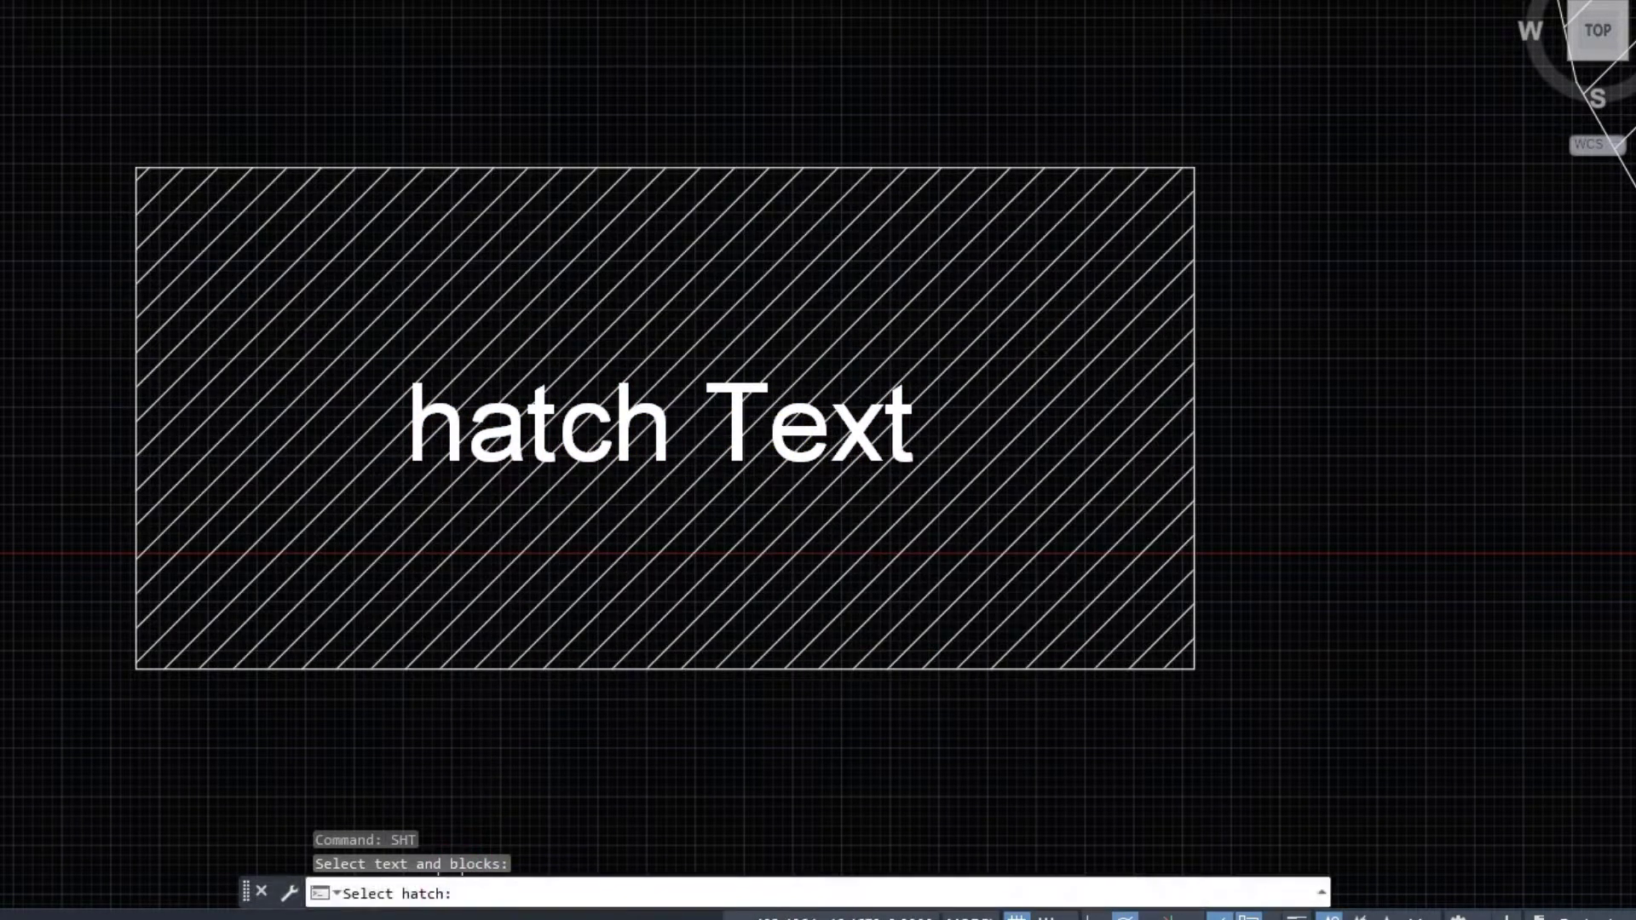
pyautogui.click(519, 355)
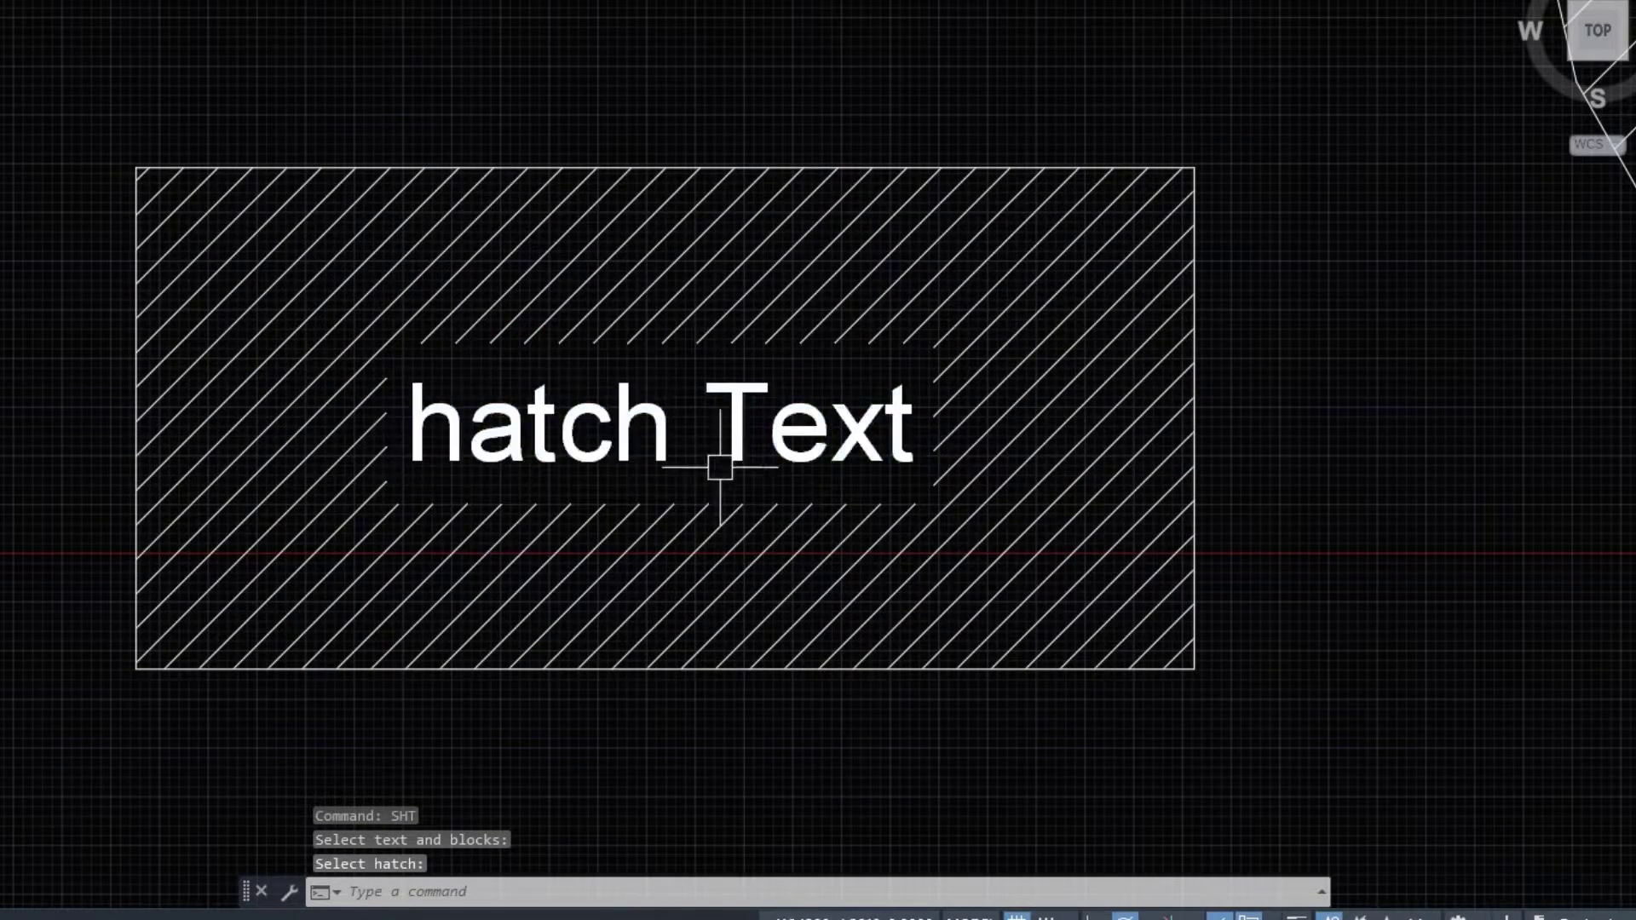
pyautogui.scroll(-3, 394, 480)
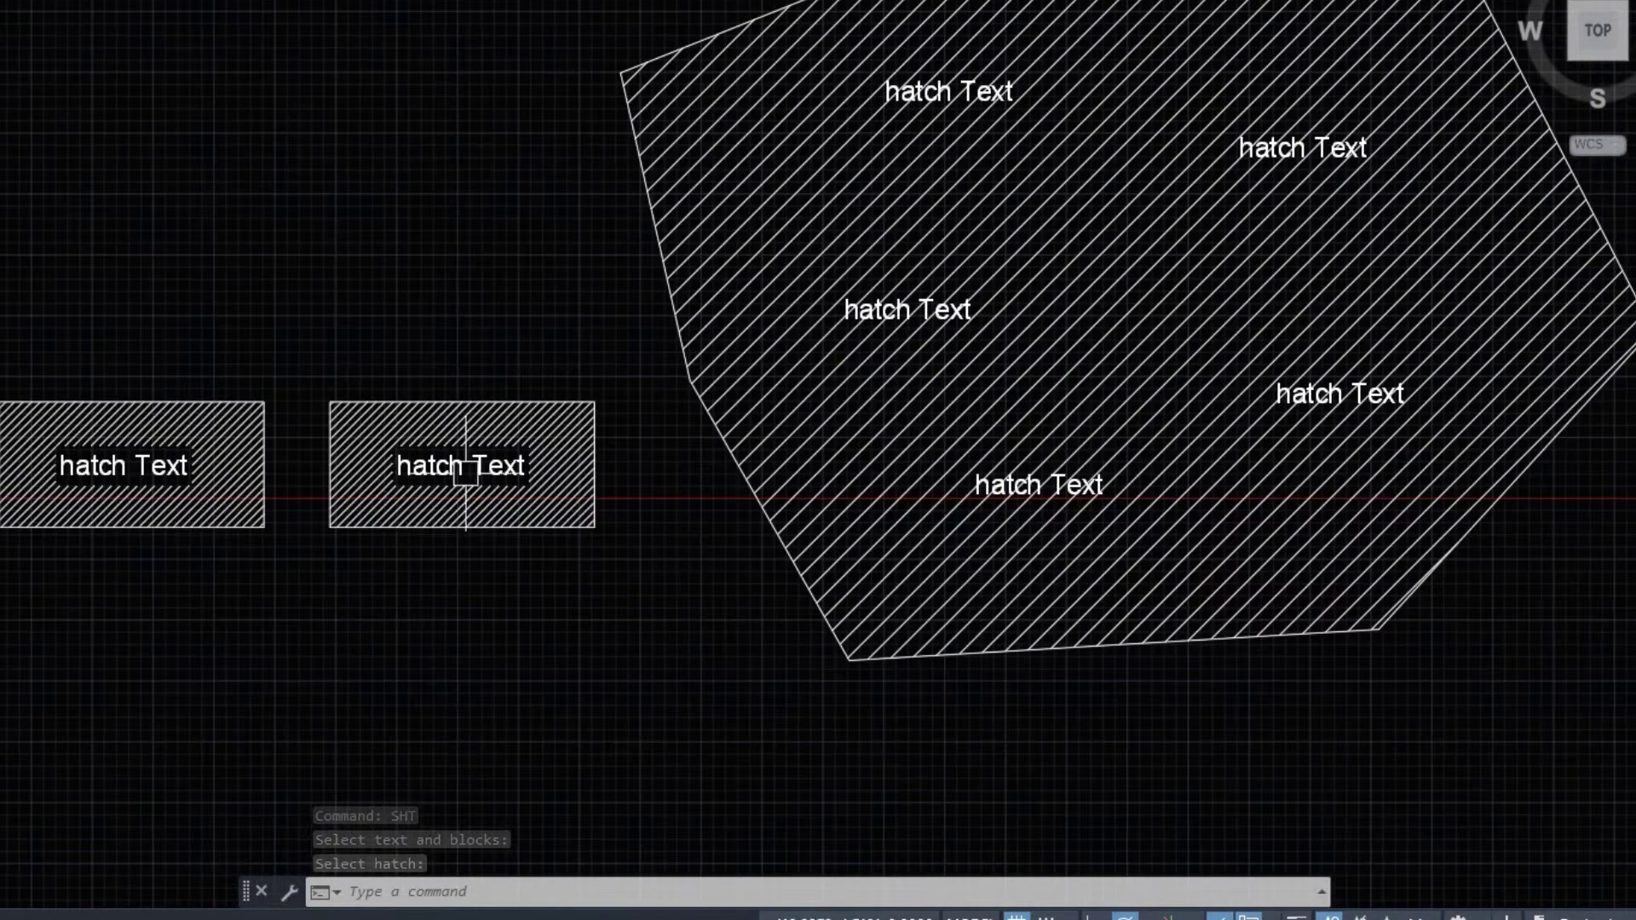
pyautogui.scroll(-2, 460, 466)
pyautogui.scroll(4, 895, 370)
pyautogui.scroll(1, 873, 384)
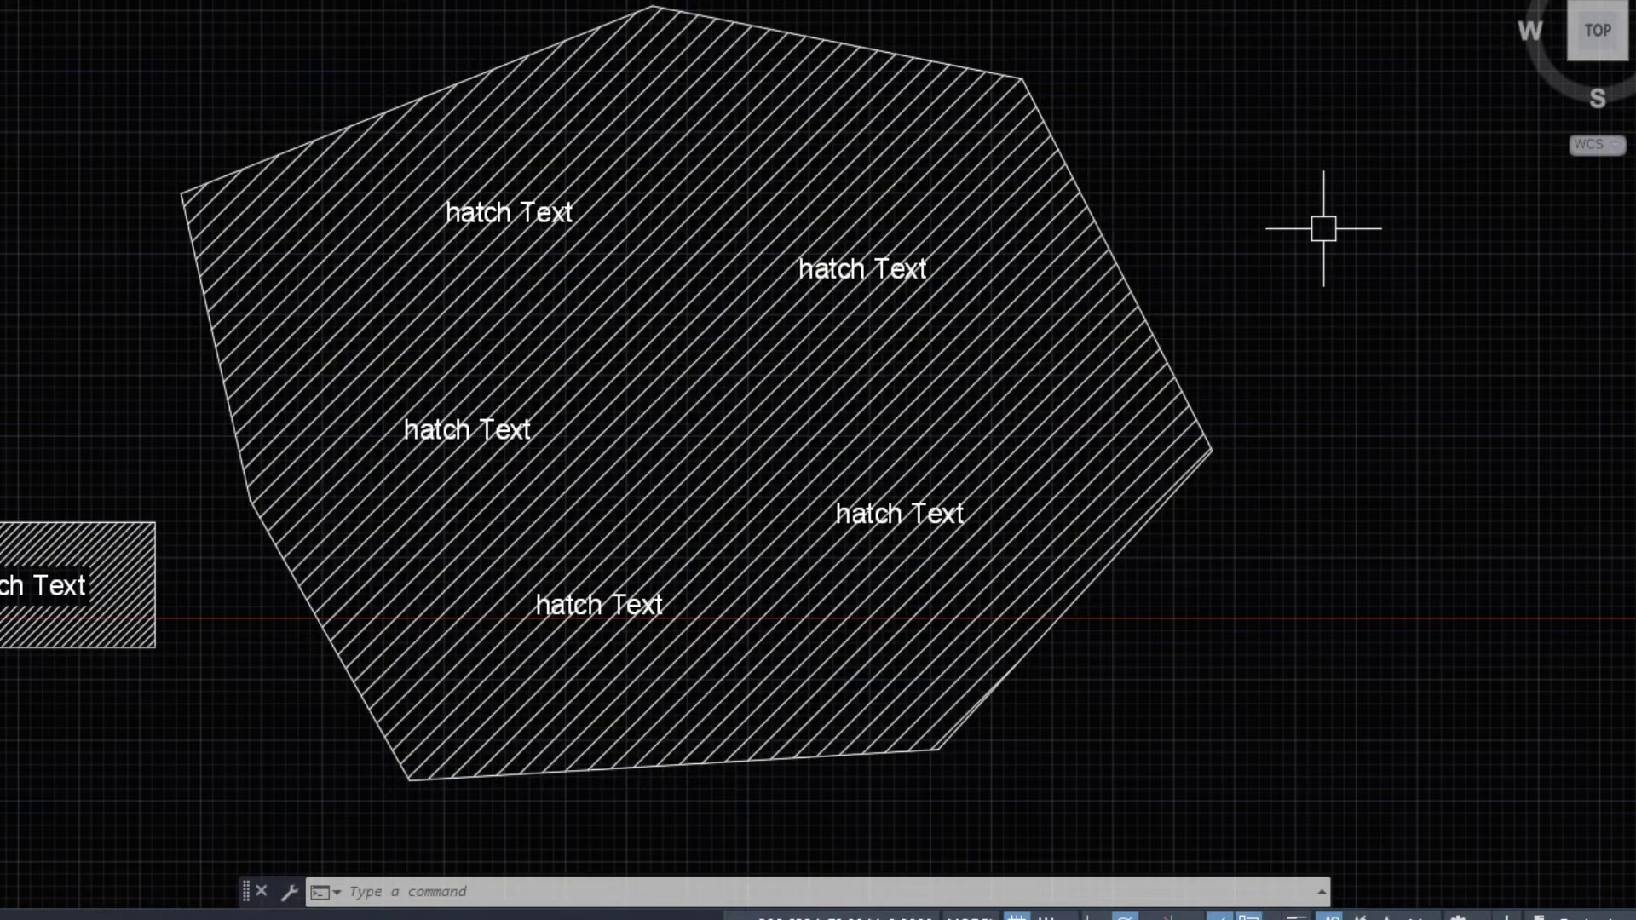
pyautogui.write('SHT')
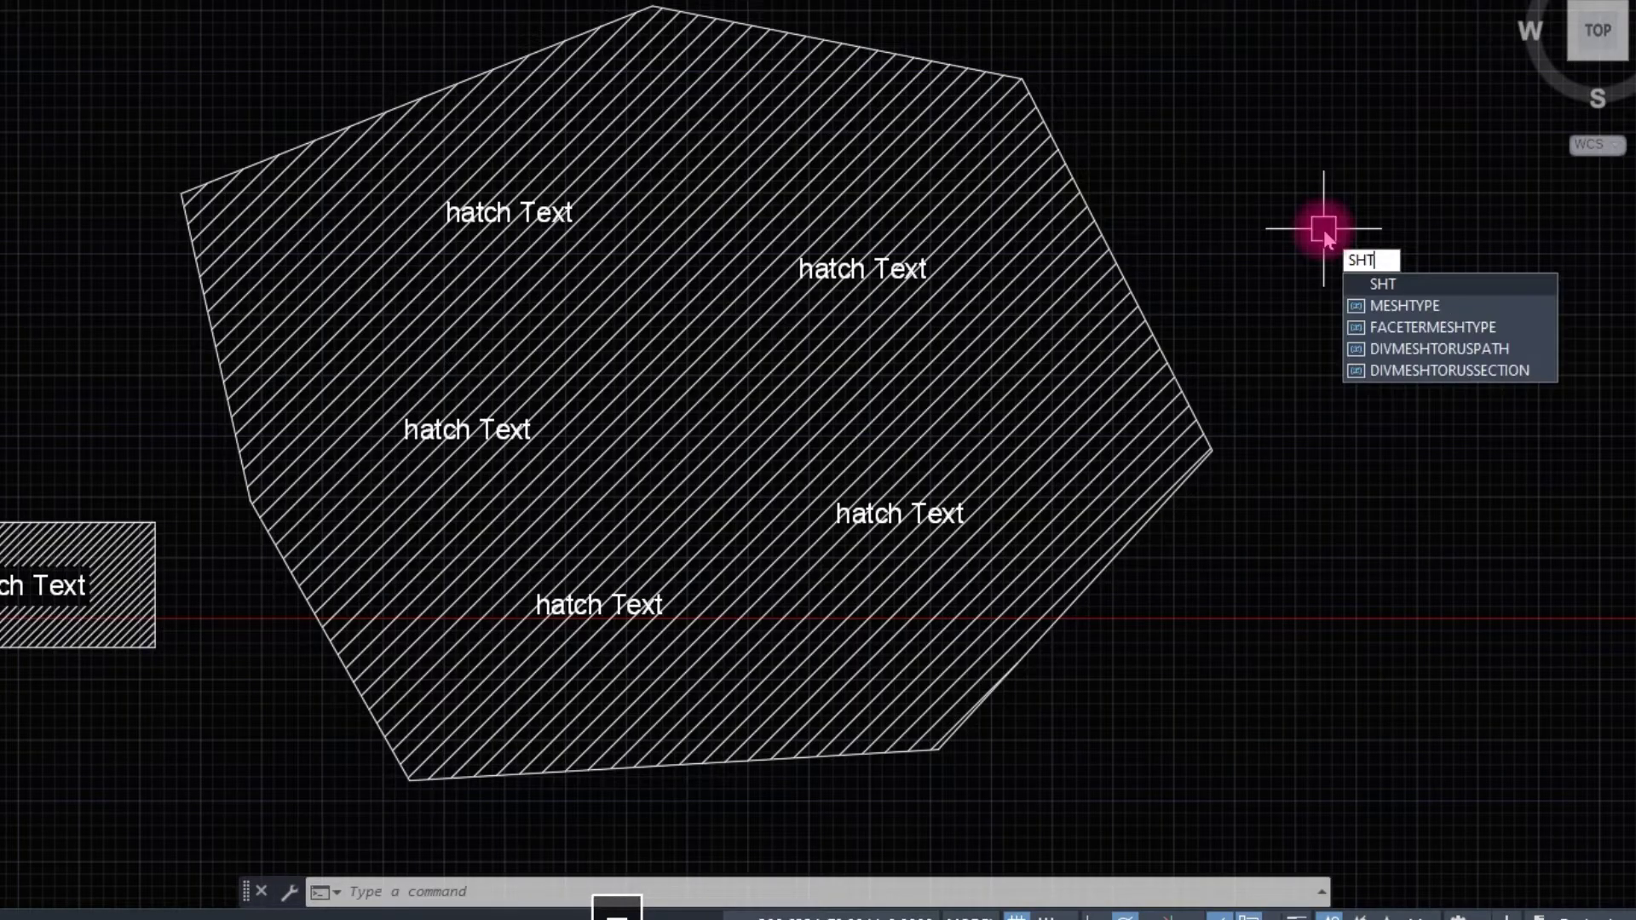
# Clear the heptagon hatch behind its five labels with SHT, then centre the quadrilateral in view
pyautogui.press('Return')
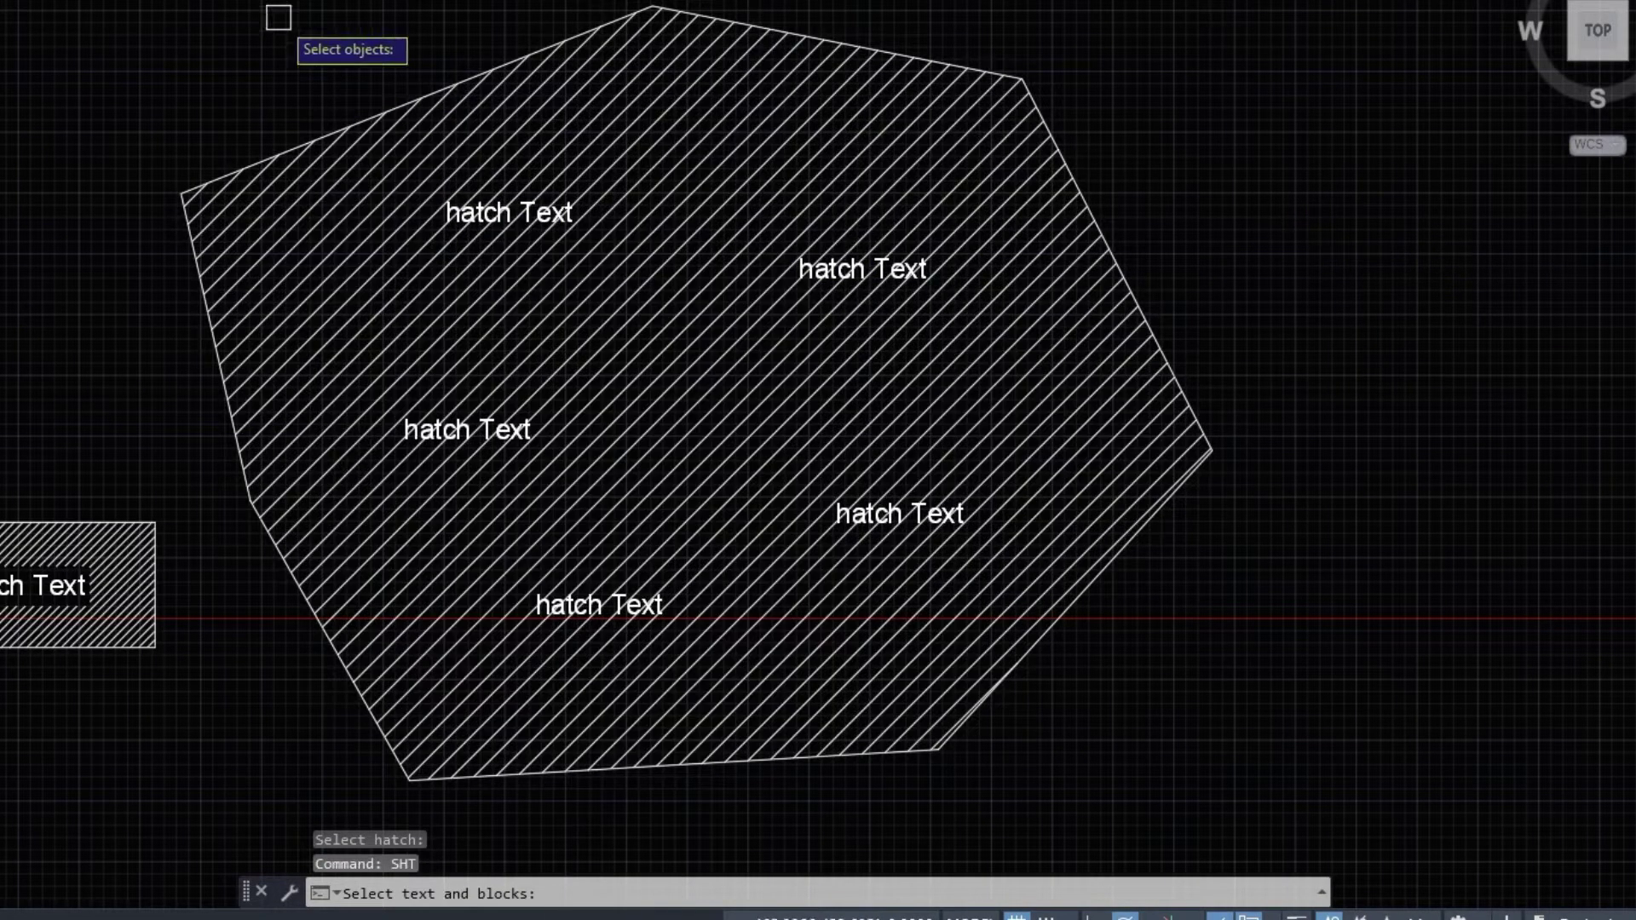
pyautogui.click(275, 4)
pyautogui.click(1125, 653)
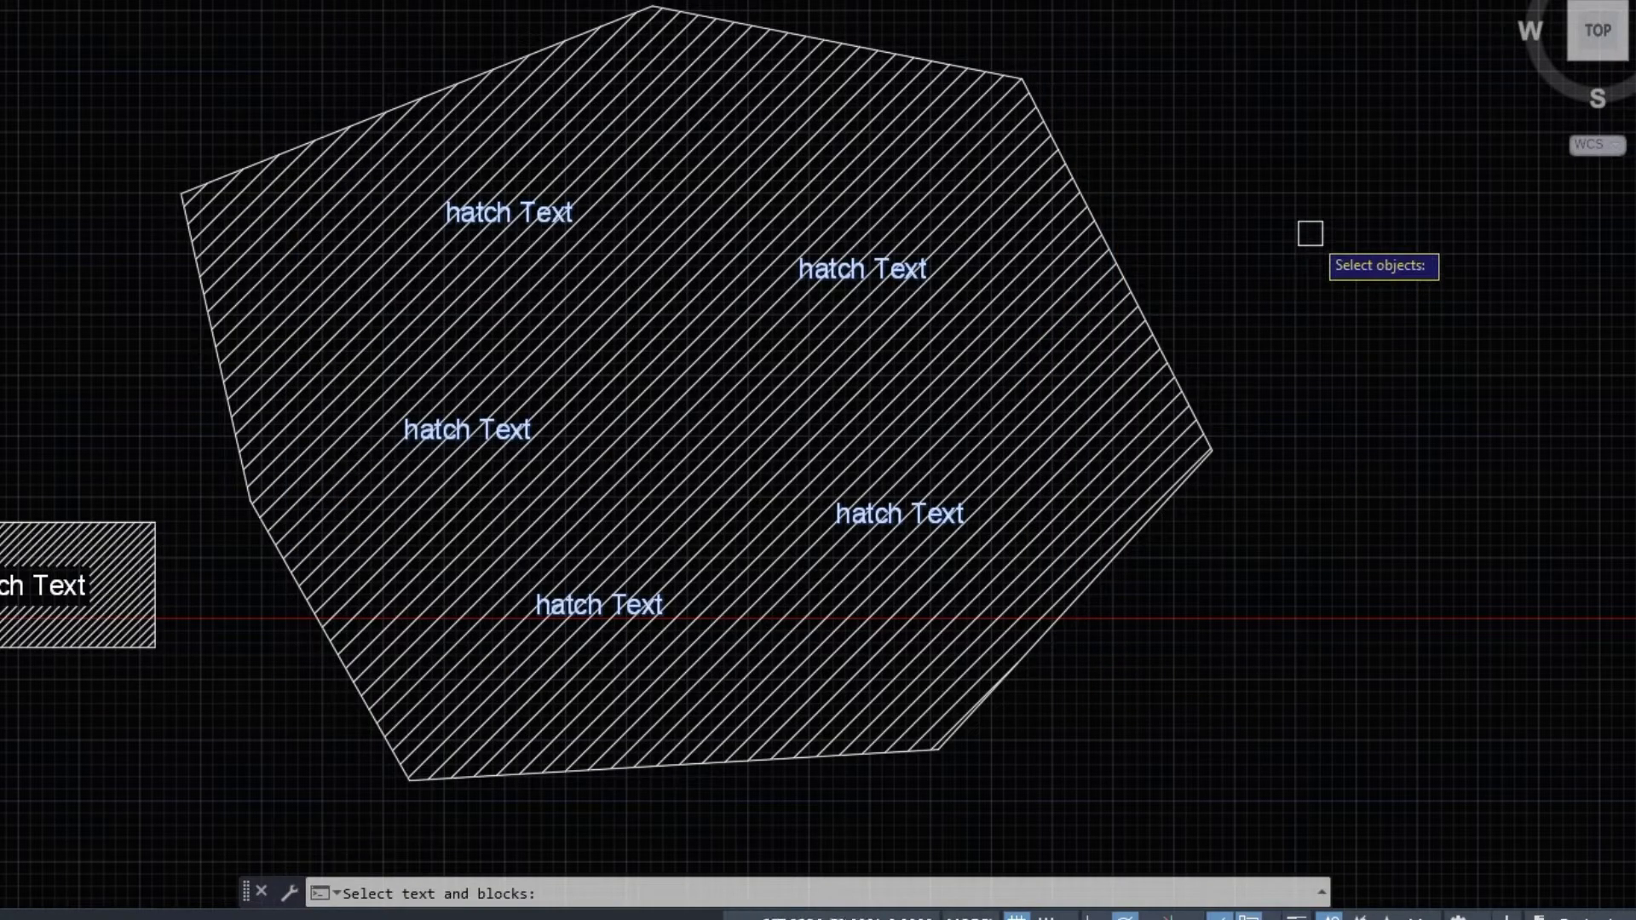
pyautogui.press('Return')
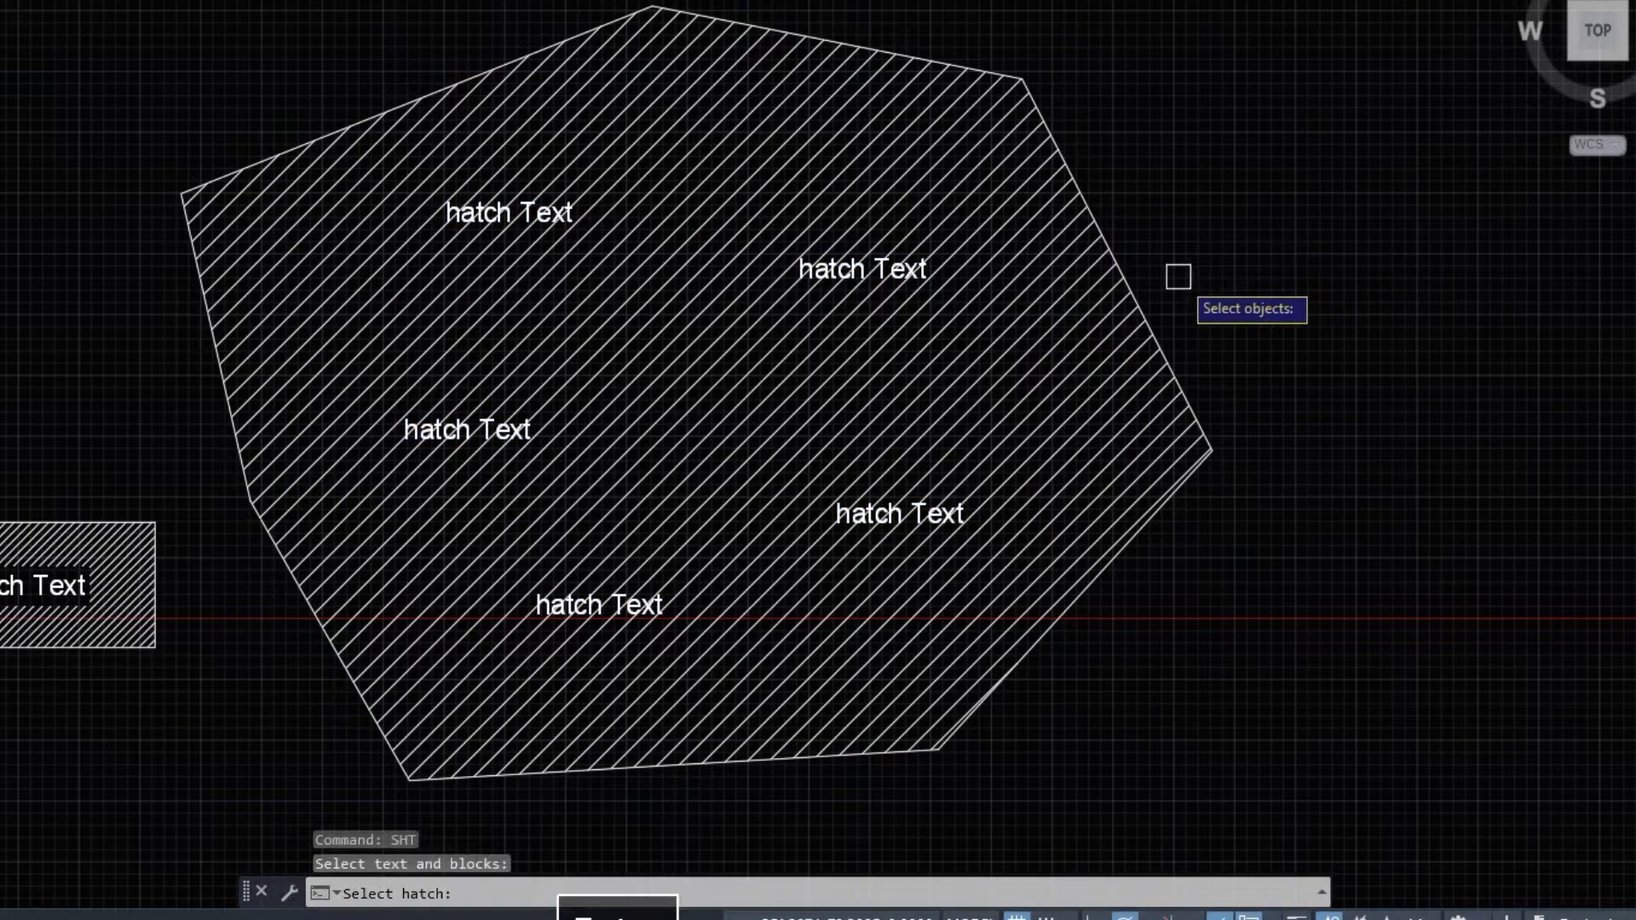
pyautogui.click(690, 382)
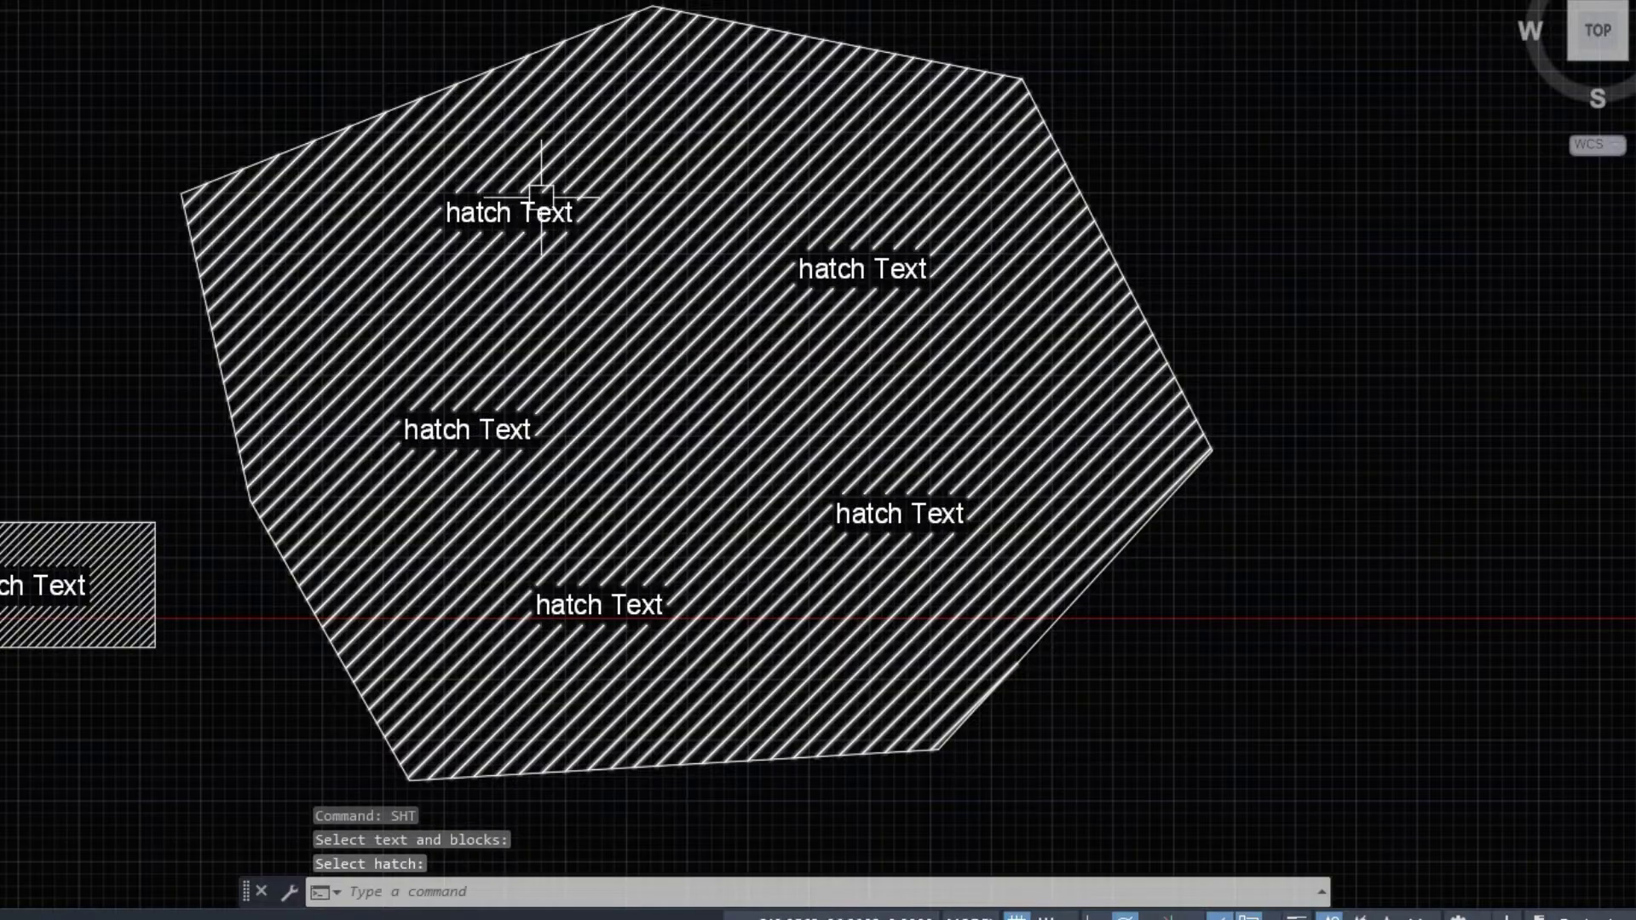
pyautogui.scroll(5, 498, 205)
pyautogui.scroll(4, 514, 268)
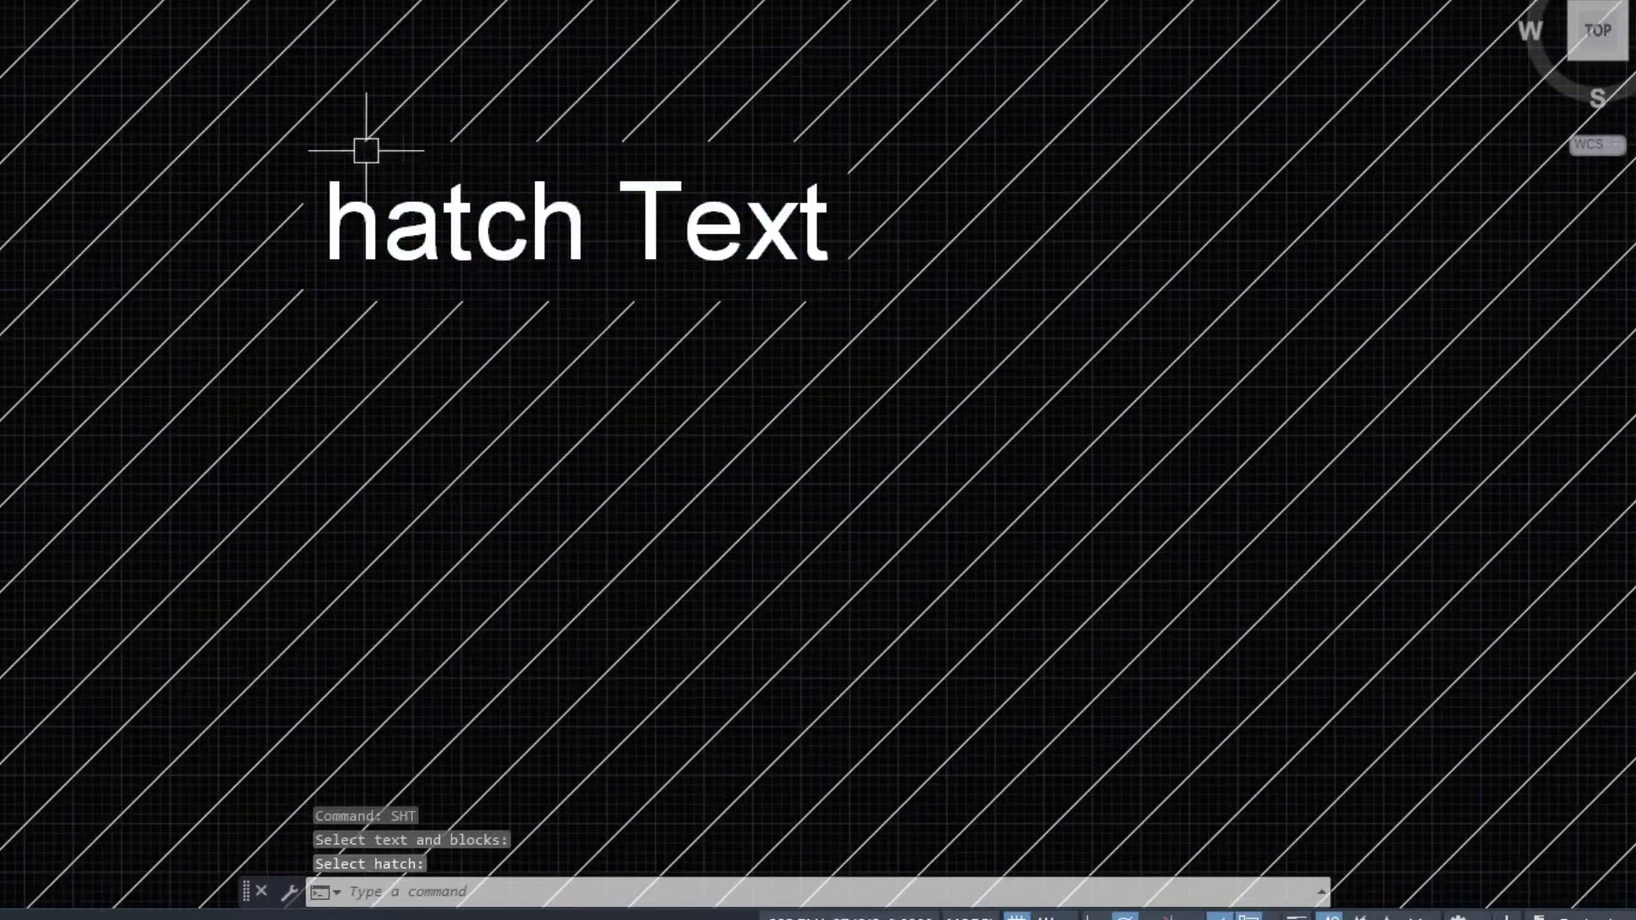
pyautogui.scroll(-5, 443, 288)
pyautogui.scroll(-8, 444, 287)
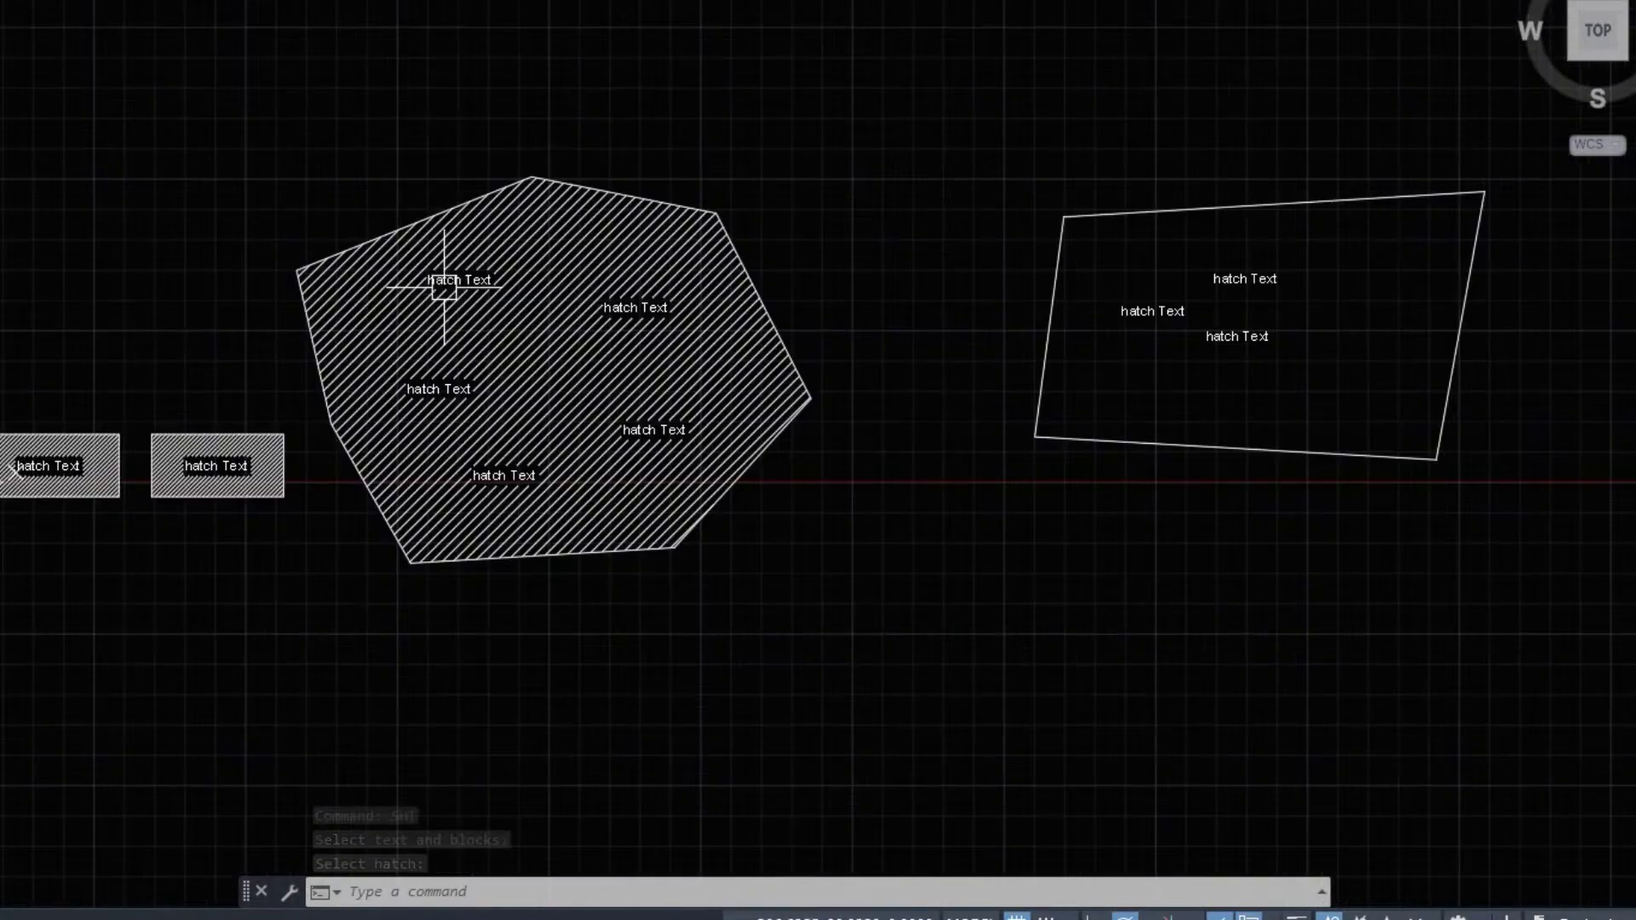
pyautogui.click(430, 266)
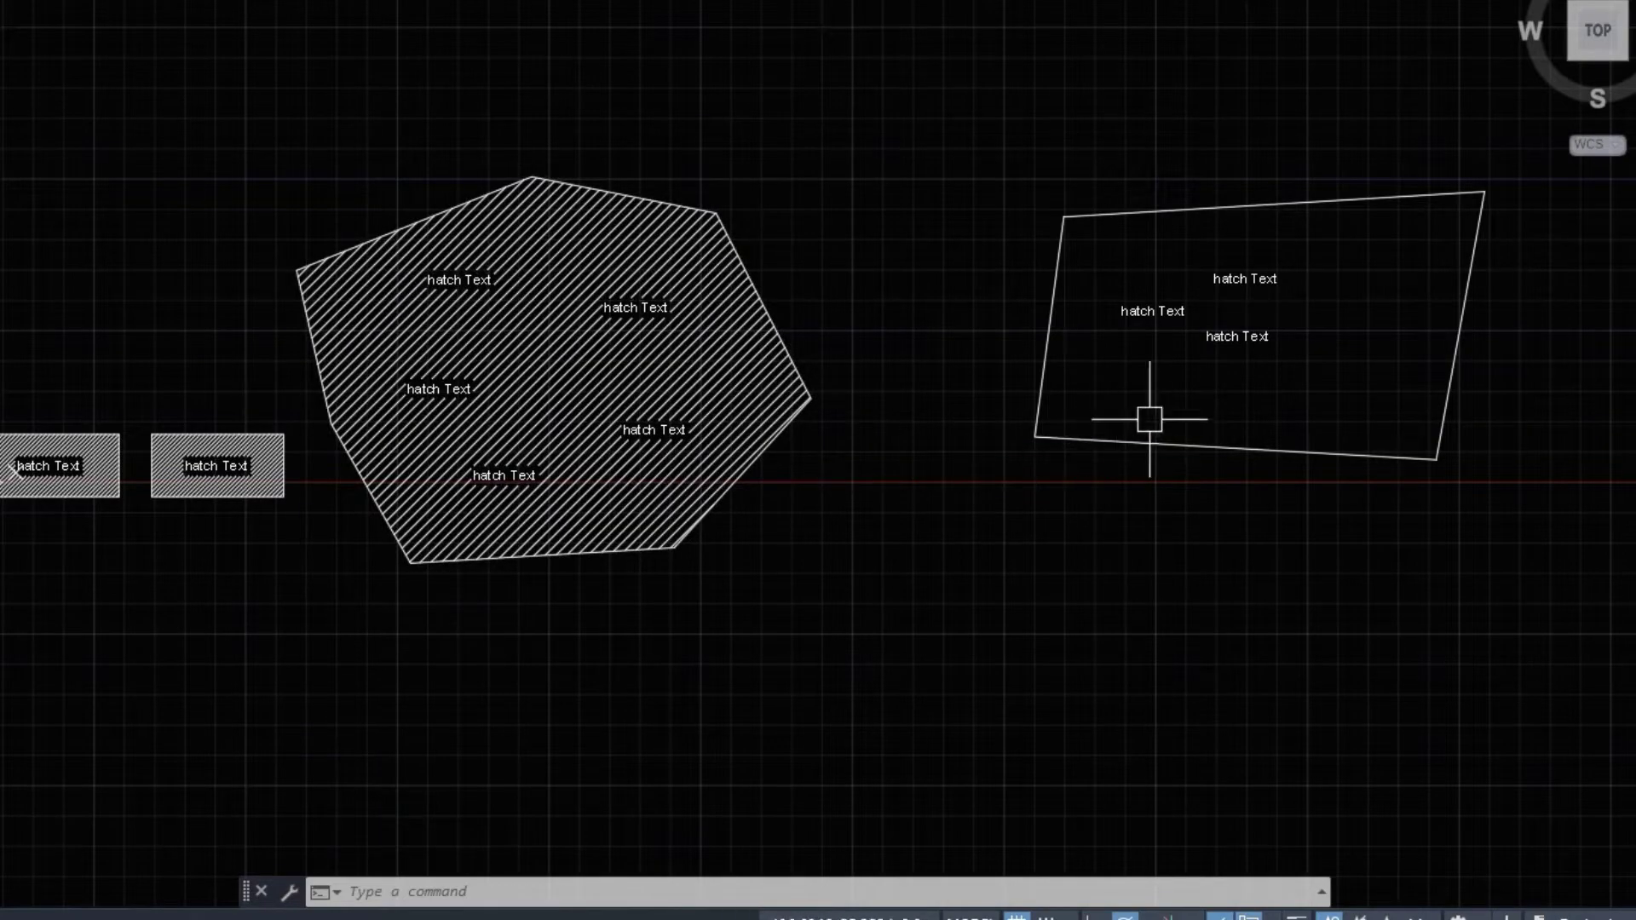
pyautogui.scroll(4, 1150, 422)
pyautogui.scroll(3, 1227, 371)
pyautogui.moveTo(1227, 384)
pyautogui.mouseDown(button='middle')
pyautogui.moveTo(789, 461)
pyautogui.moveTo(698, 507)
pyautogui.mouseUp(button='middle')
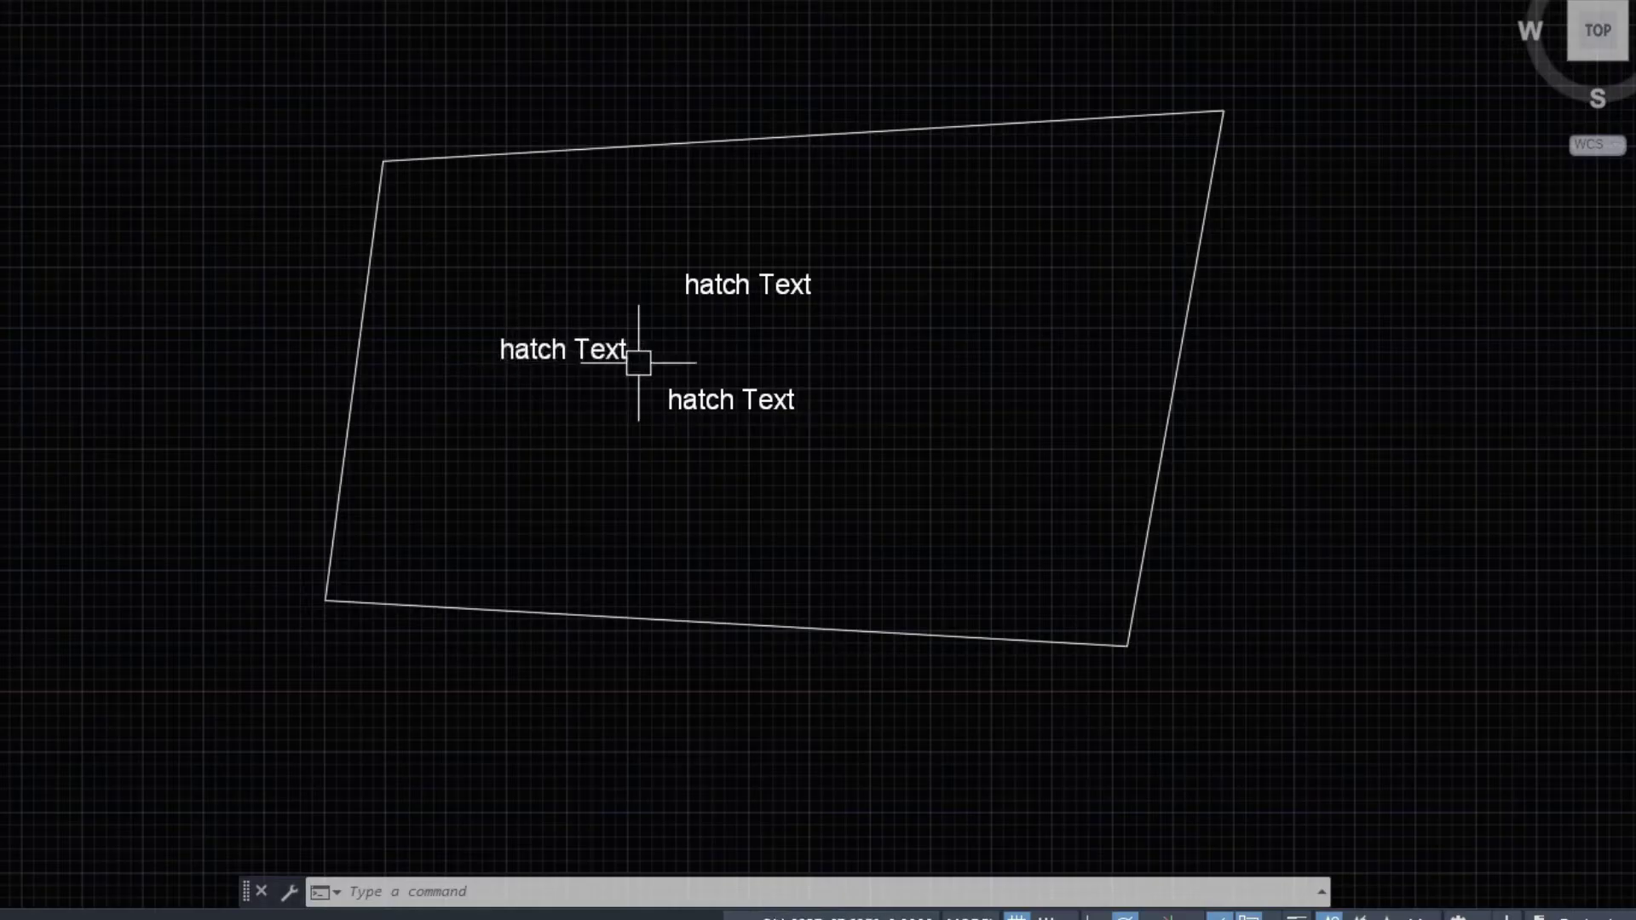
pyautogui.write('H')
# Start a hatch with pattern scale 15 and Outer Island Detection
pyautogui.press('space')
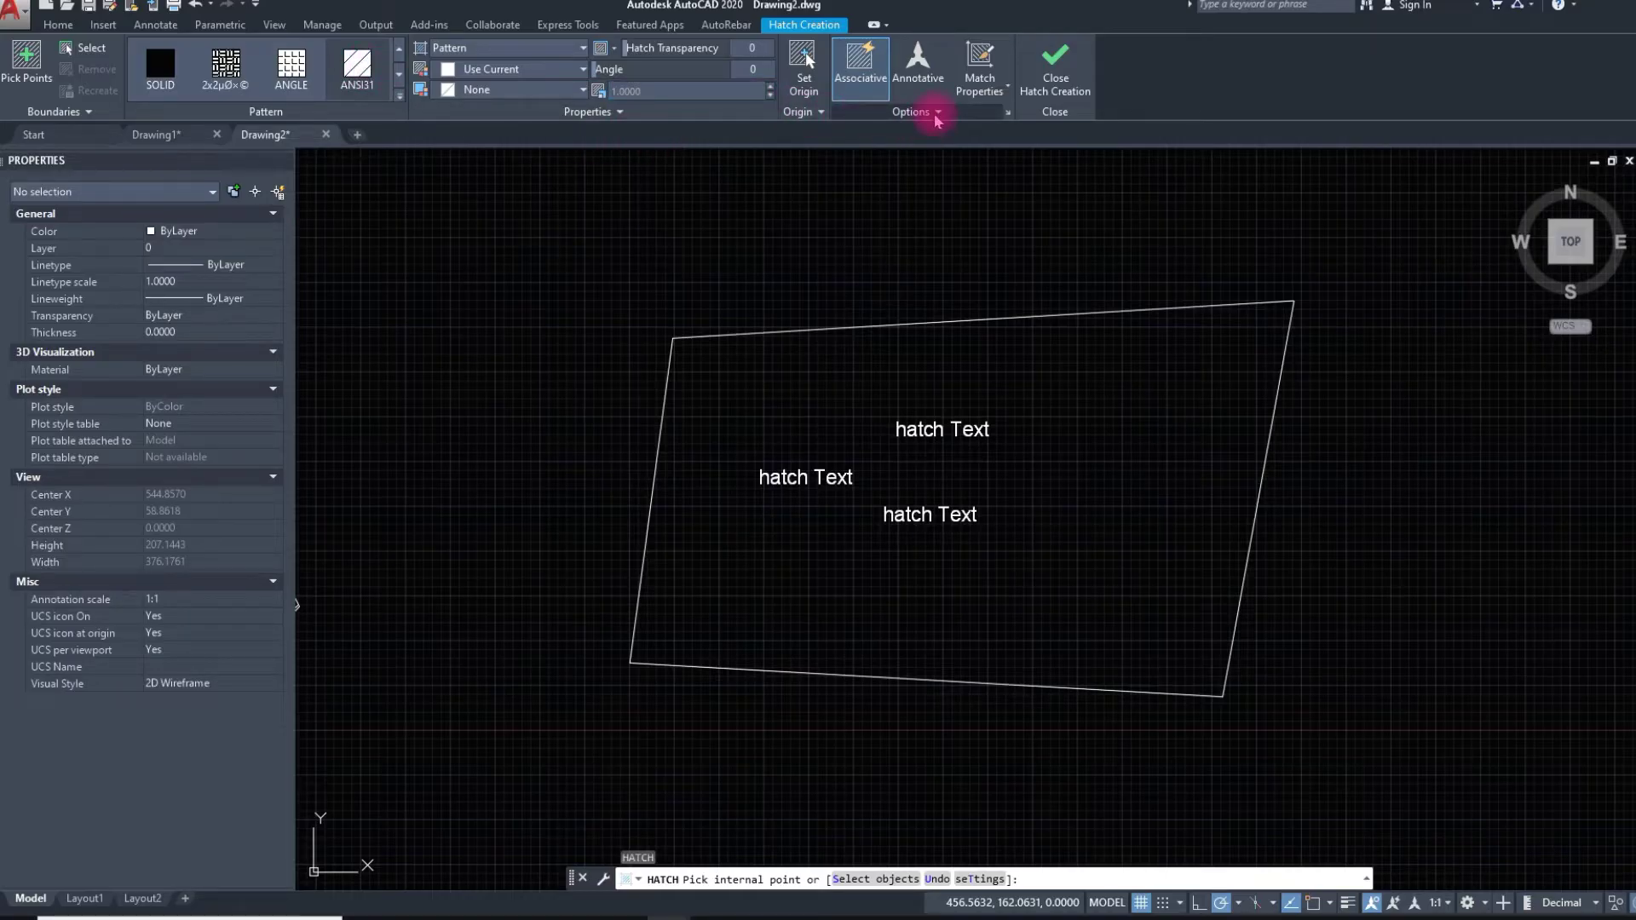
pyautogui.click(686, 92)
pyautogui.write('15')
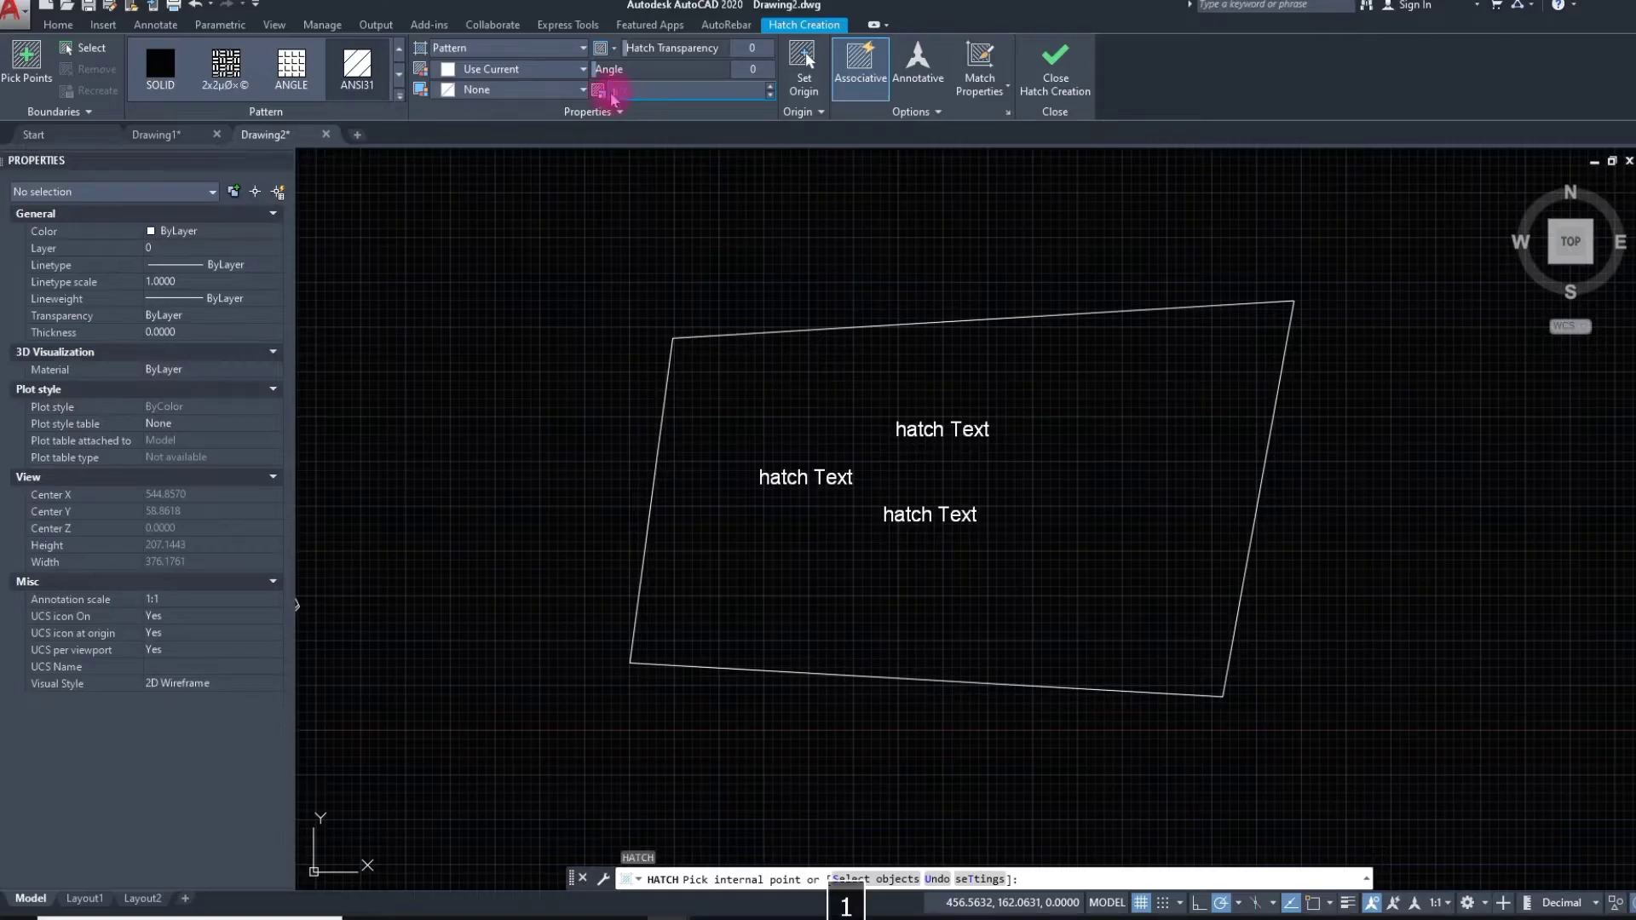
pyautogui.click(915, 111)
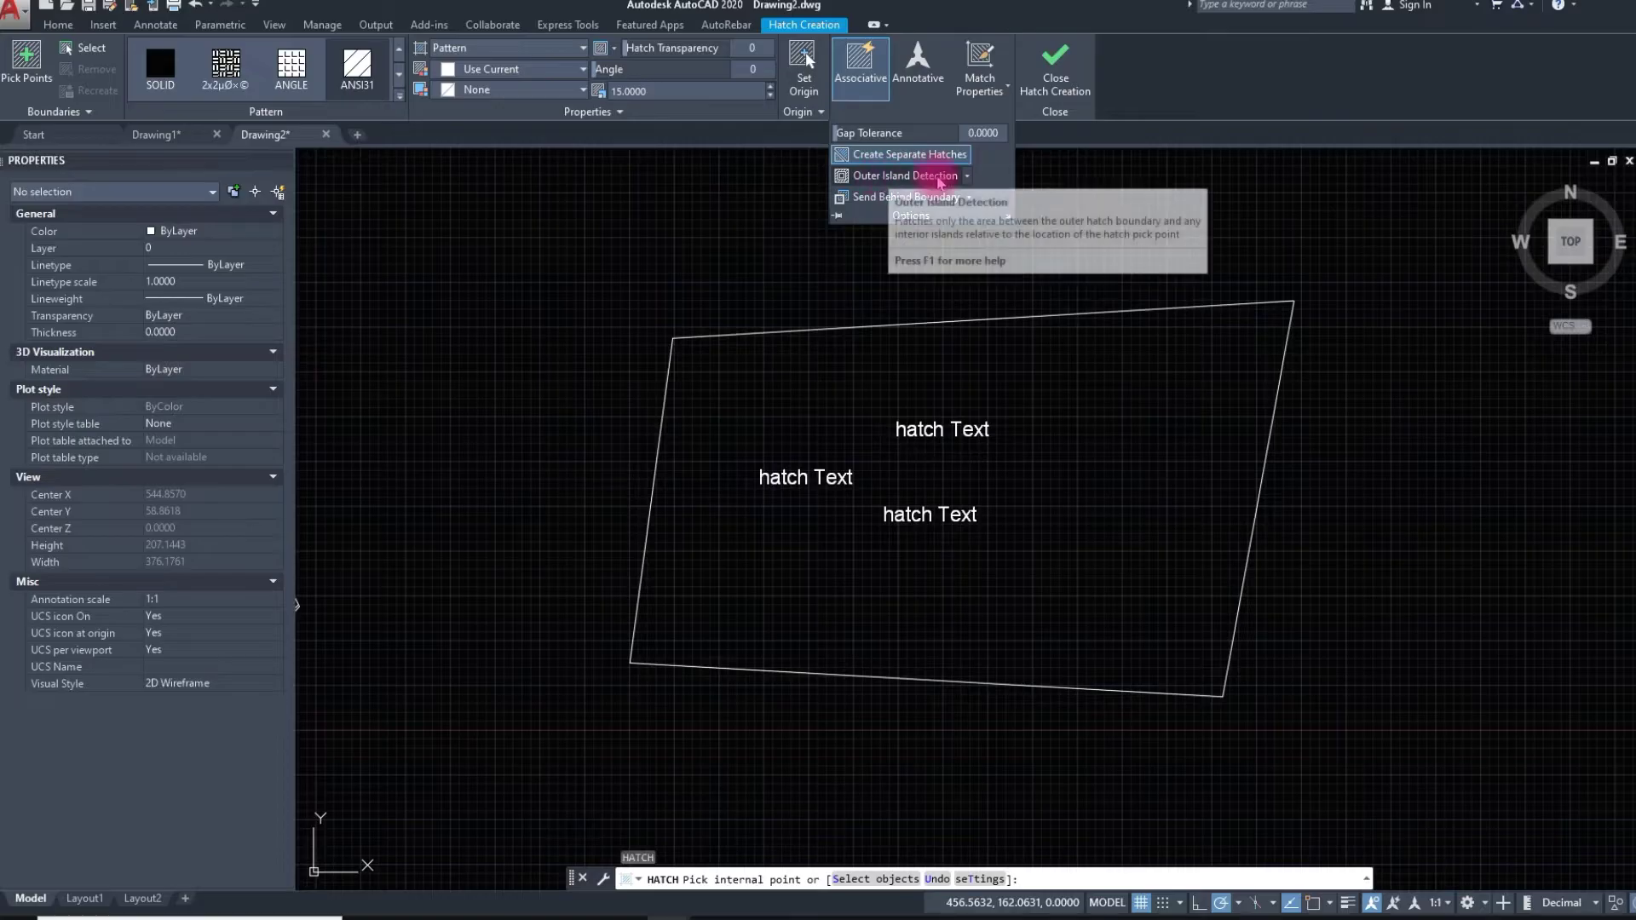
pyautogui.click(967, 175)
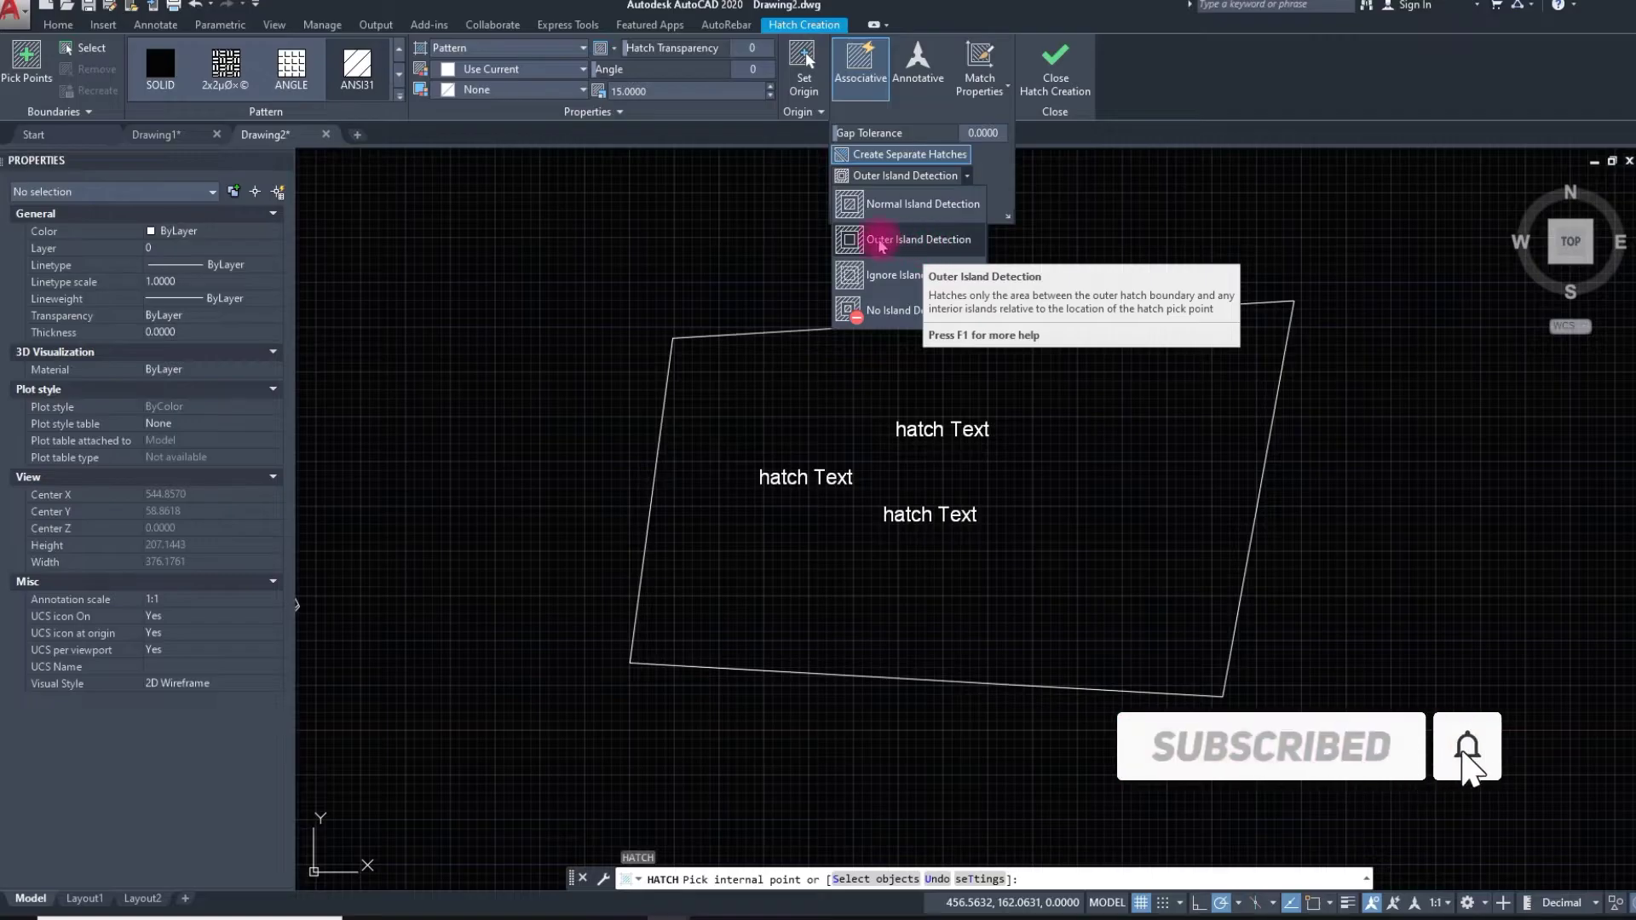
pyautogui.click(880, 243)
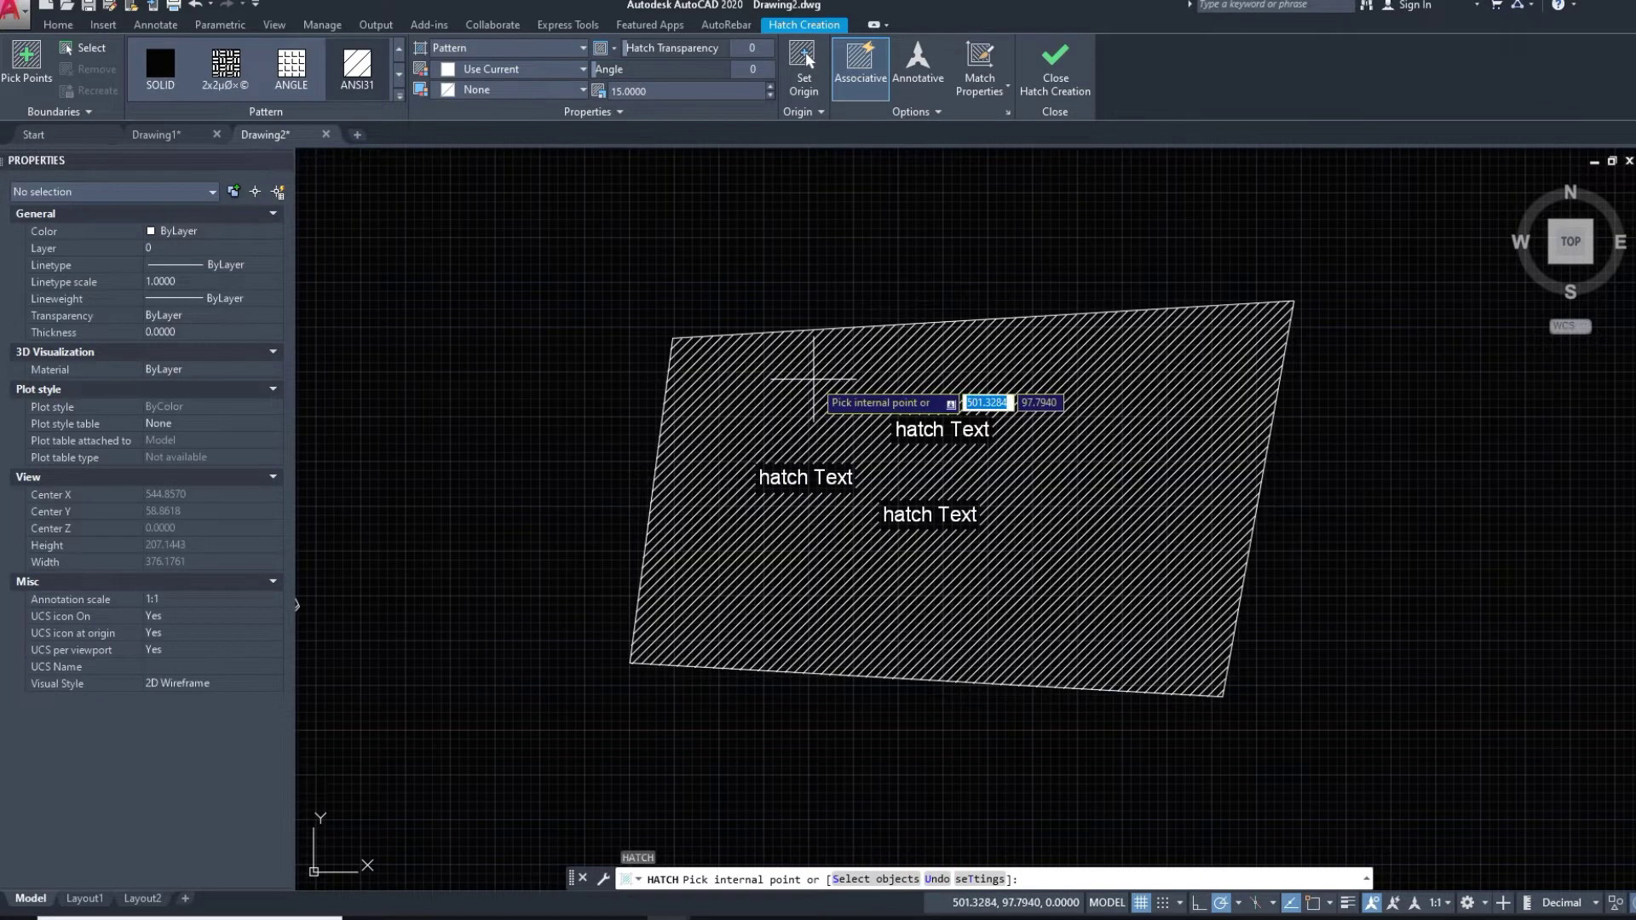
# Hatch inside the quadrilateral, leaving its three labels clear, then end the command and zoom extents
pyautogui.click(815, 382)
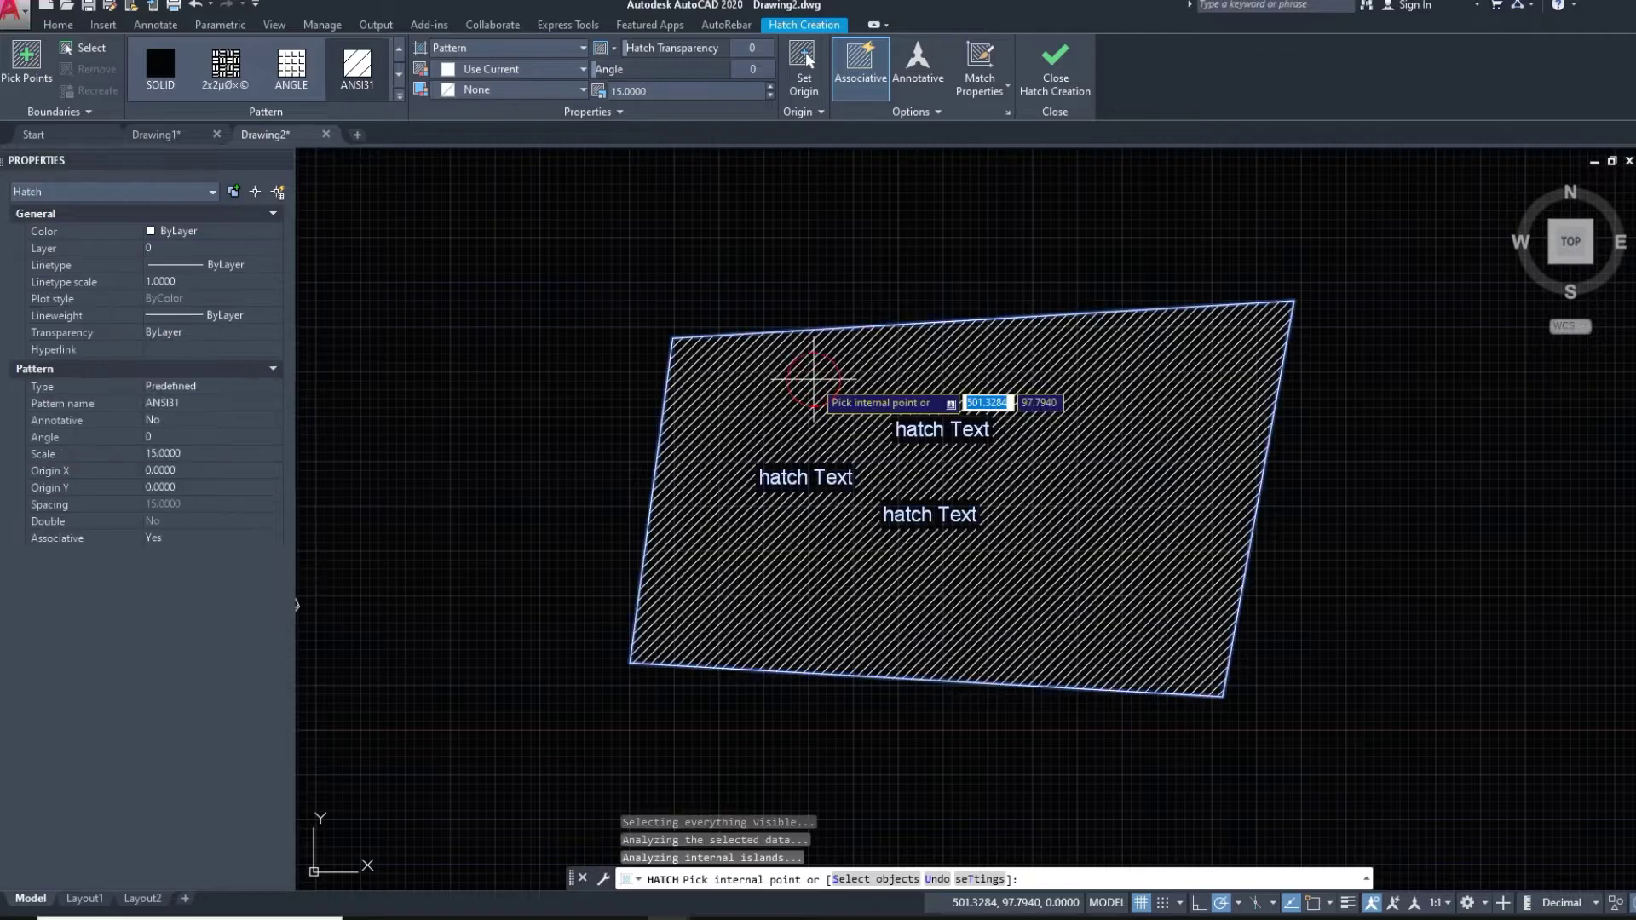
pyautogui.scroll(1, 872, 519)
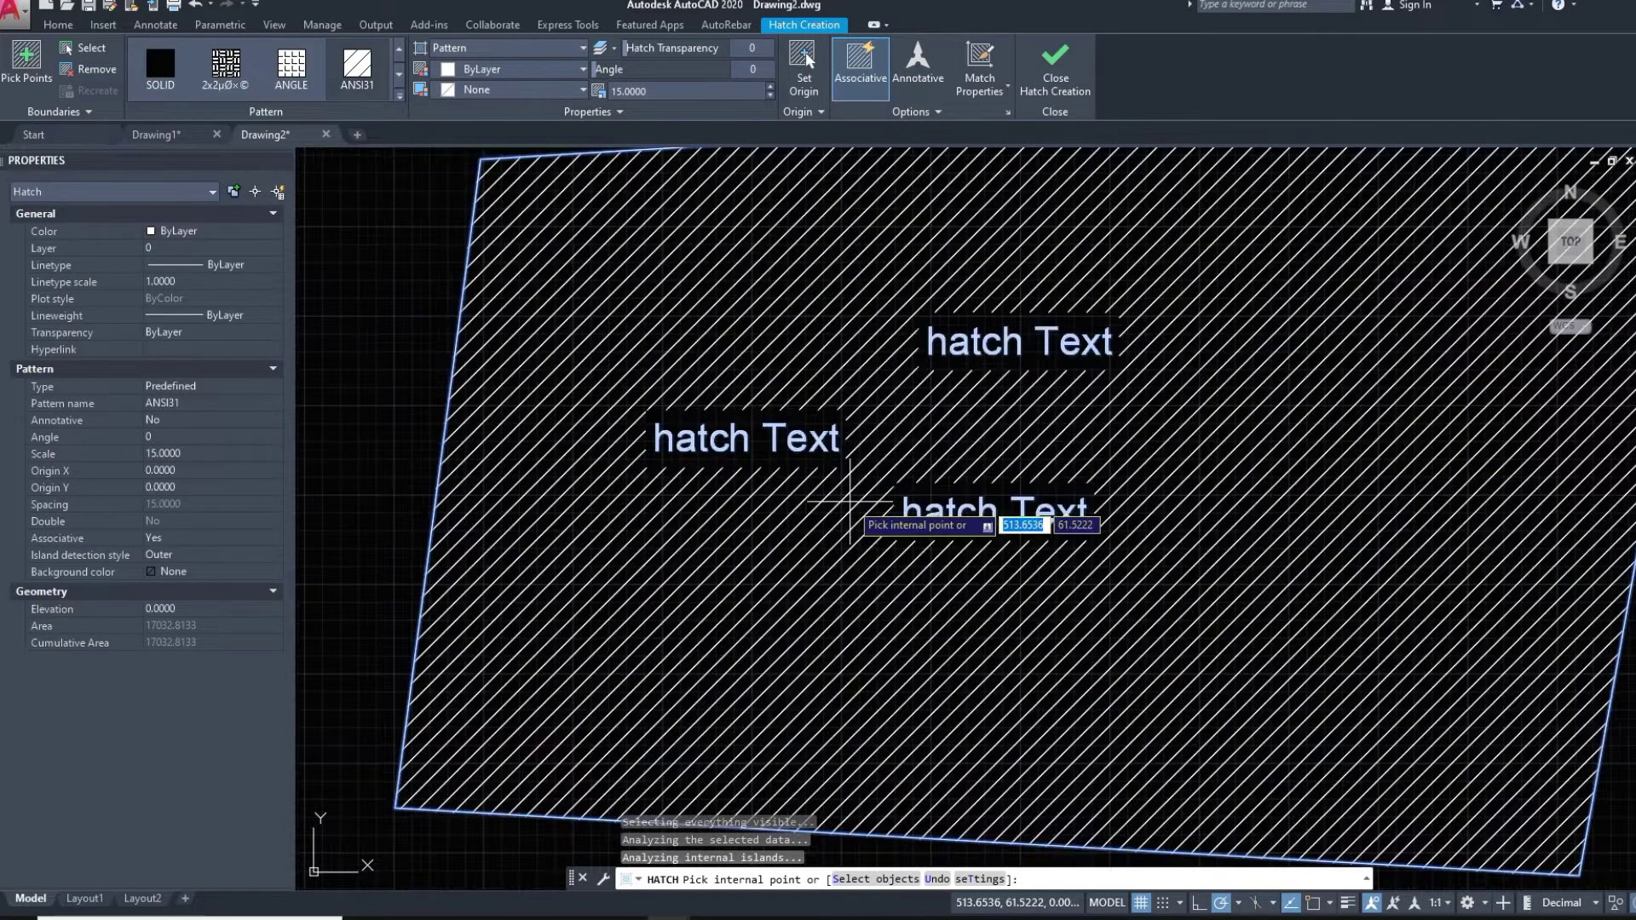
pyautogui.scroll(1, 818, 498)
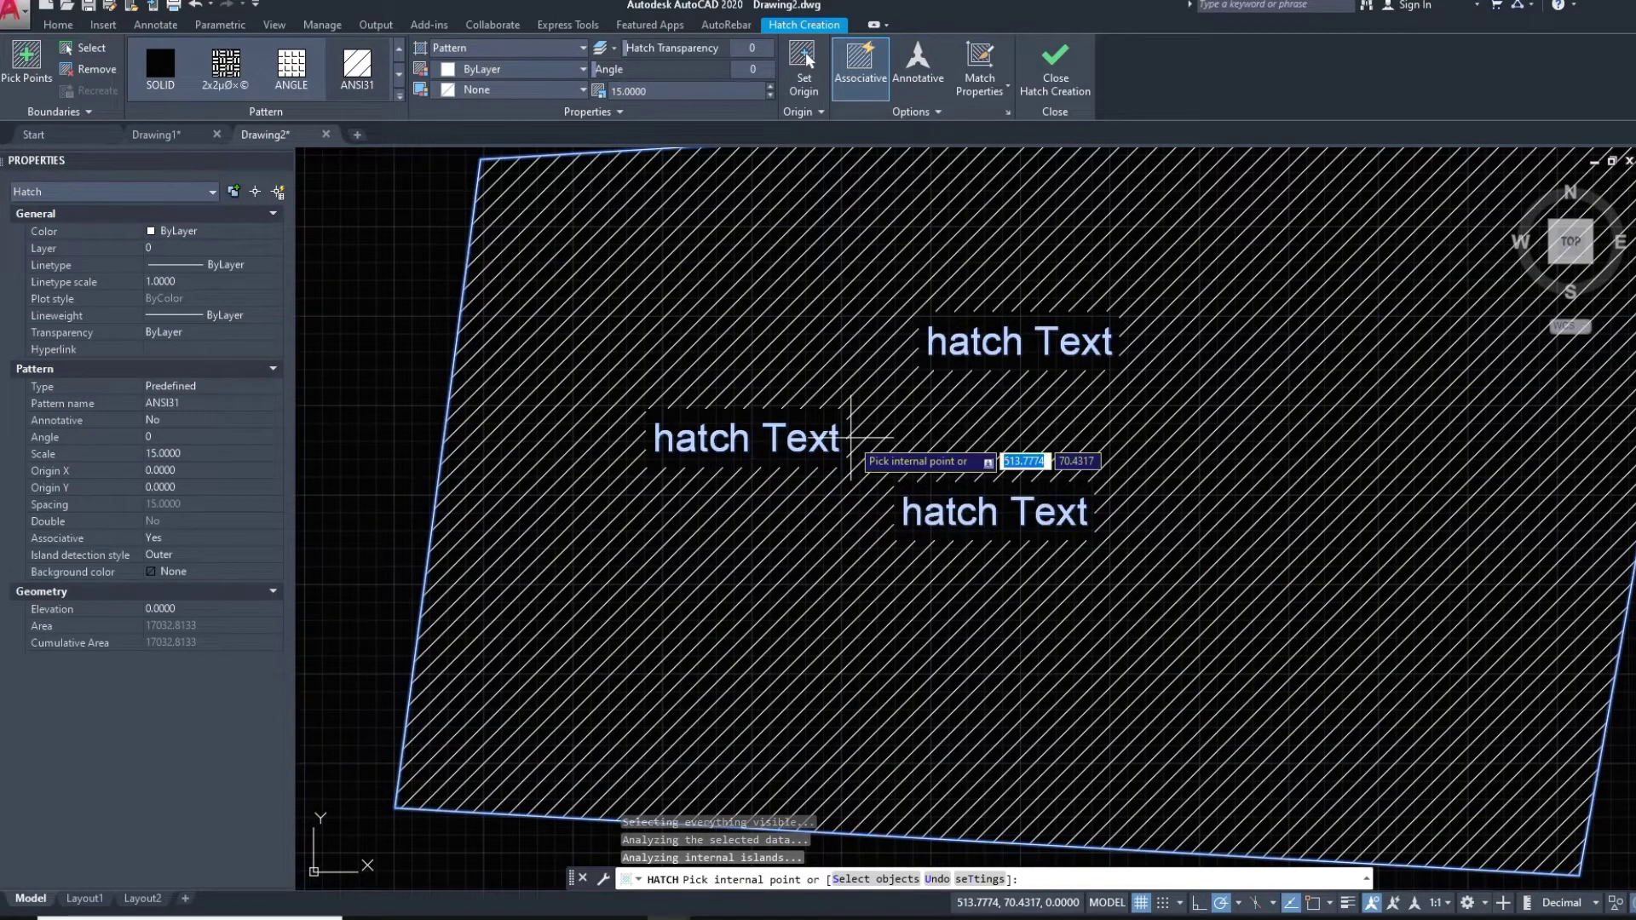
pyautogui.press('Escape')
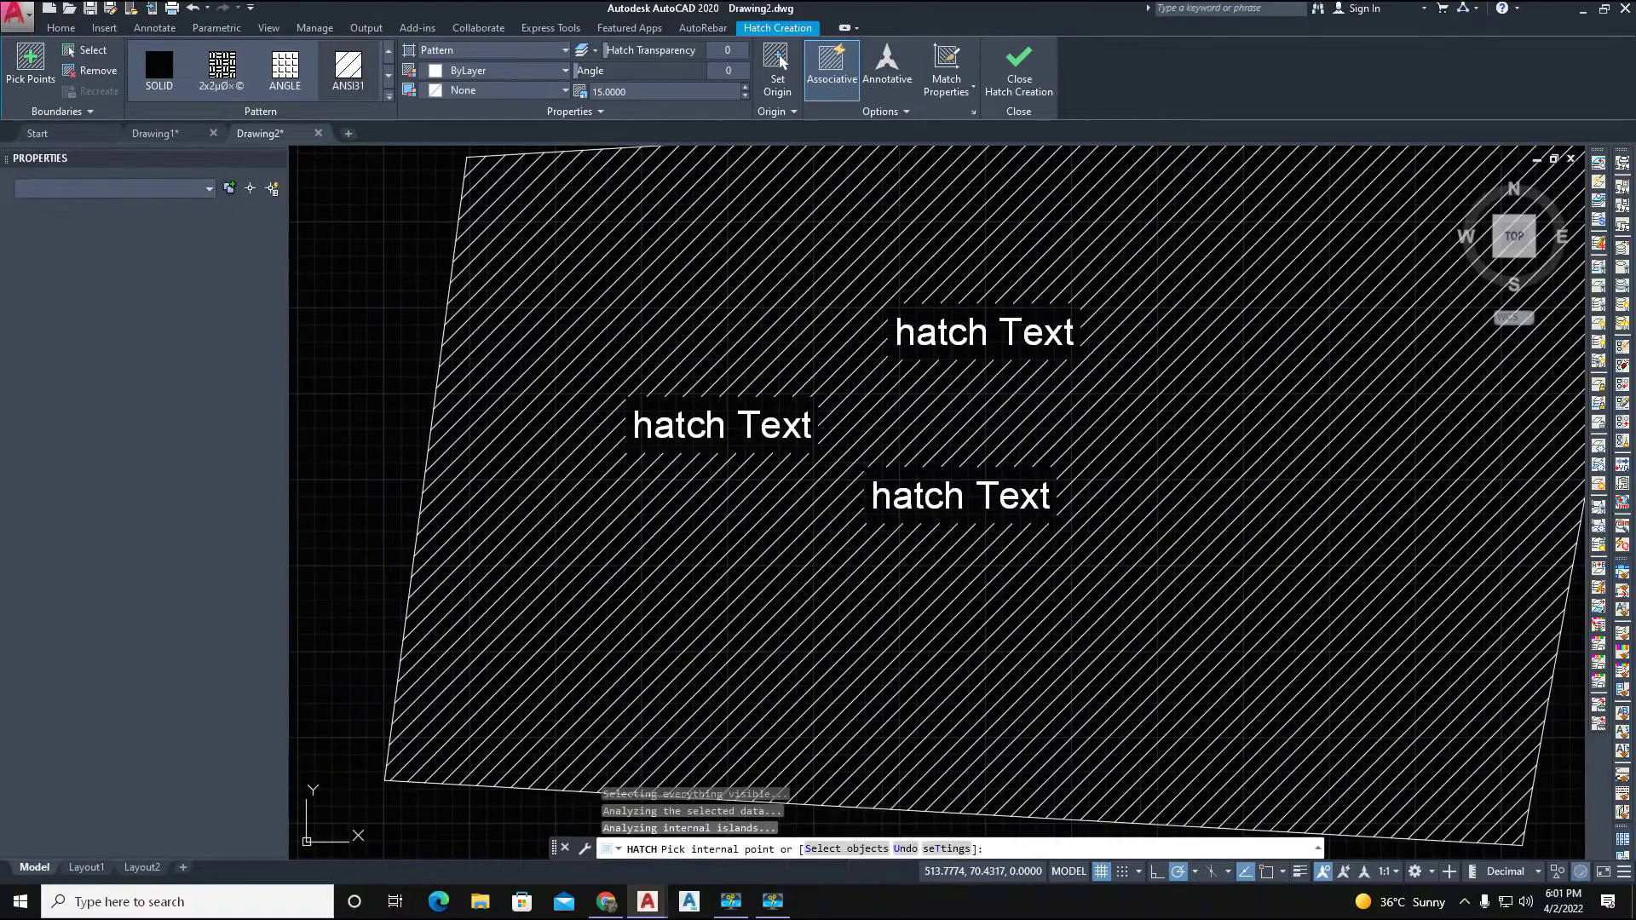
pyautogui.press('Escape')
pyautogui.doubleClick(761, 491)
pyautogui.scroll(5, 639, 473)
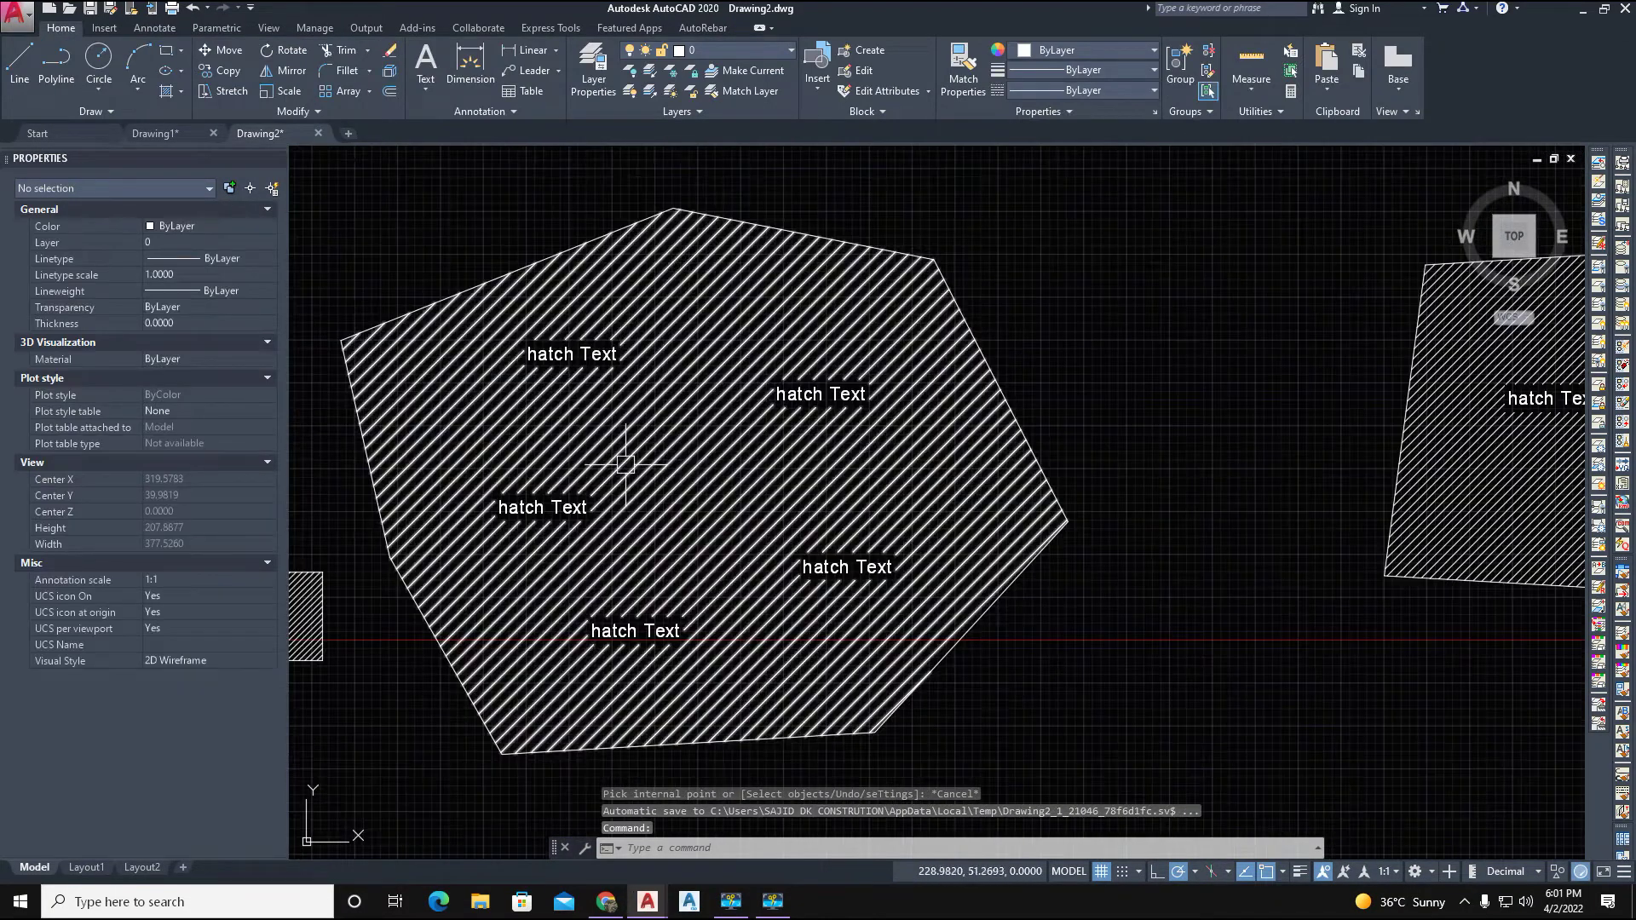
pyautogui.scroll(-5, 639, 473)
pyautogui.scroll(5, 894, 453)
pyautogui.scroll(2, 1023, 473)
pyautogui.scroll(-4, 578, 409)
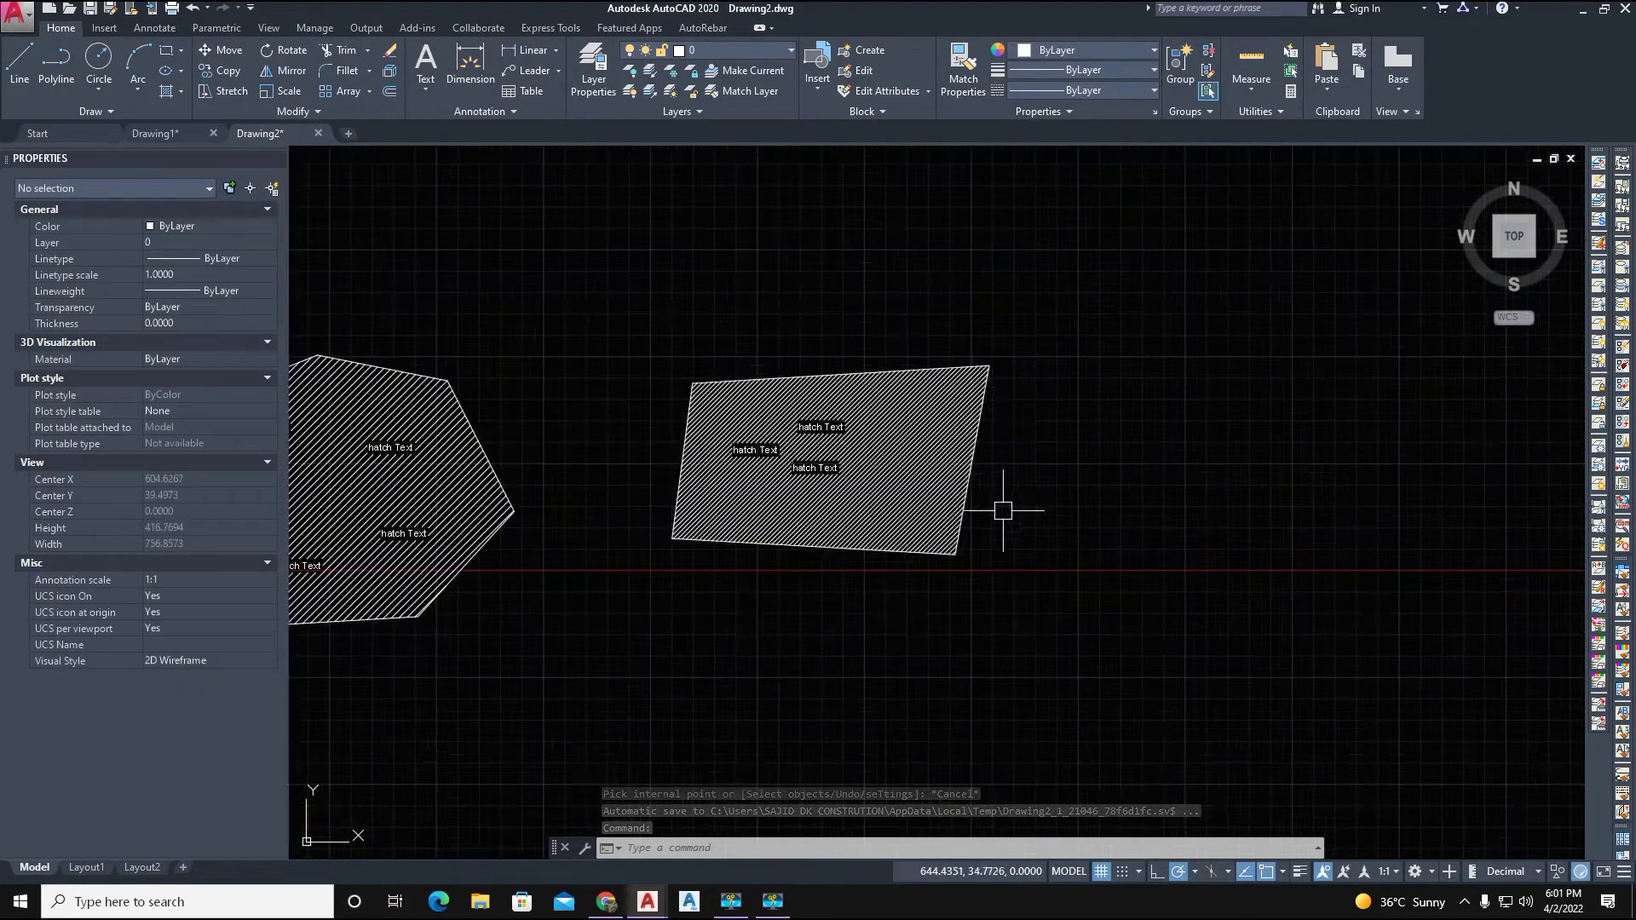
pyautogui.scroll(3, 638, 474)
# Draw a closed six-corner polyline boundary in empty space beside the hatched quadrilateral
pyautogui.moveTo(998, 613)
pyautogui.mouseDown(button='middle')
pyautogui.moveTo(1071, 640)
pyautogui.moveTo(913, 684)
pyautogui.mouseUp(button='middle')
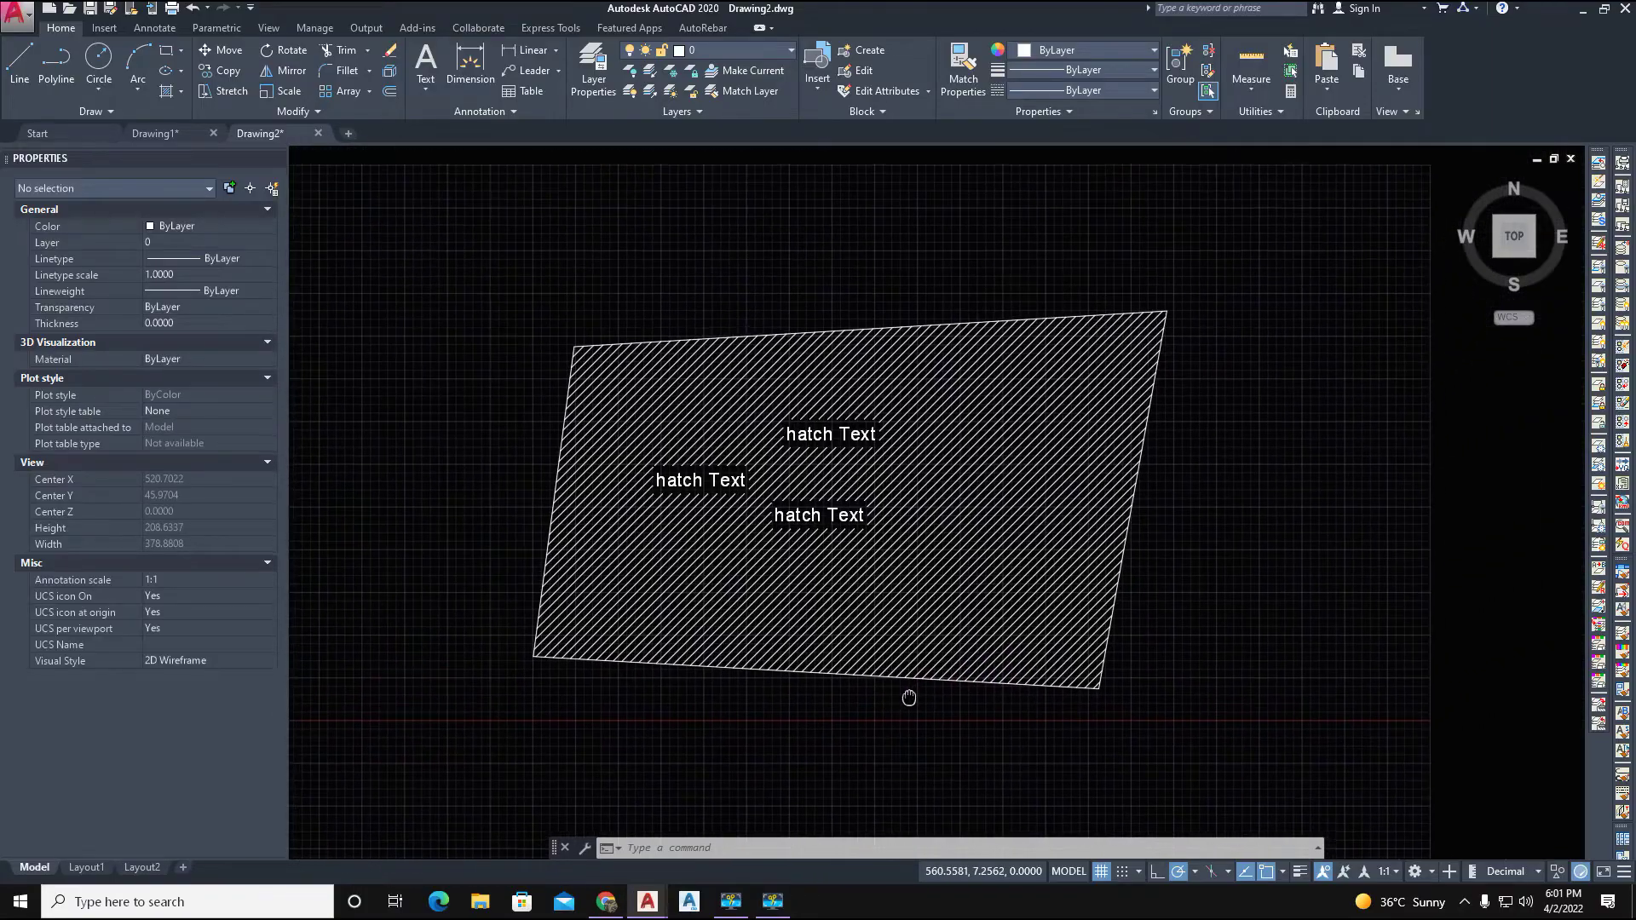
pyautogui.scroll(3, 895, 550)
pyautogui.scroll(-8, 831, 537)
pyautogui.scroll(3, 953, 486)
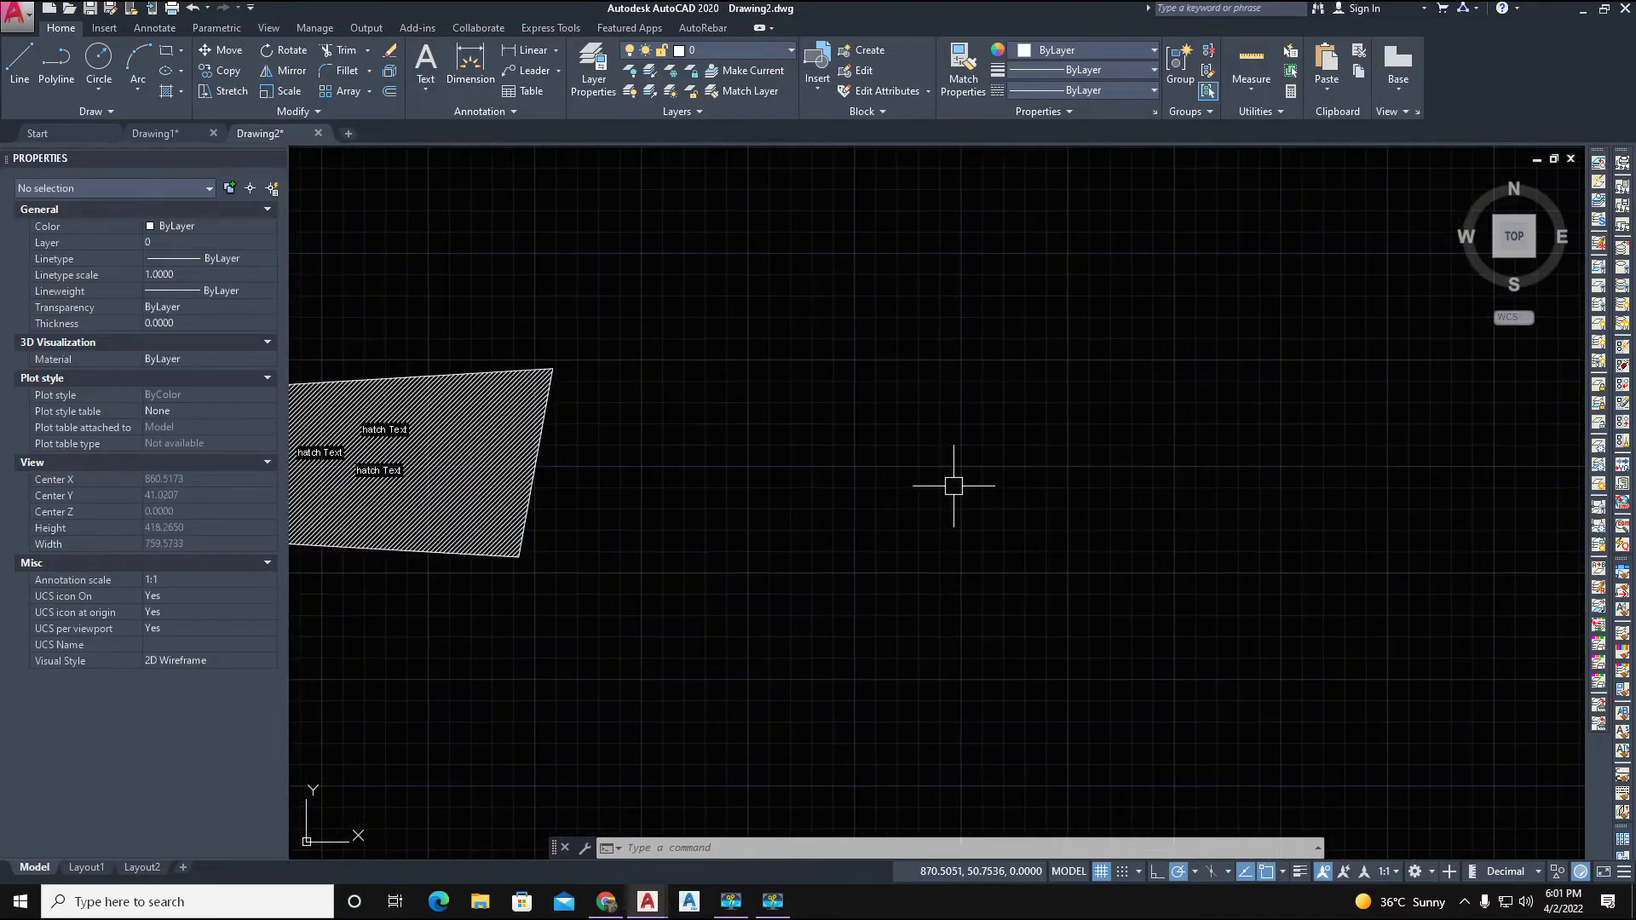
pyautogui.write('pl')
pyautogui.press('space')
pyautogui.click(705, 678)
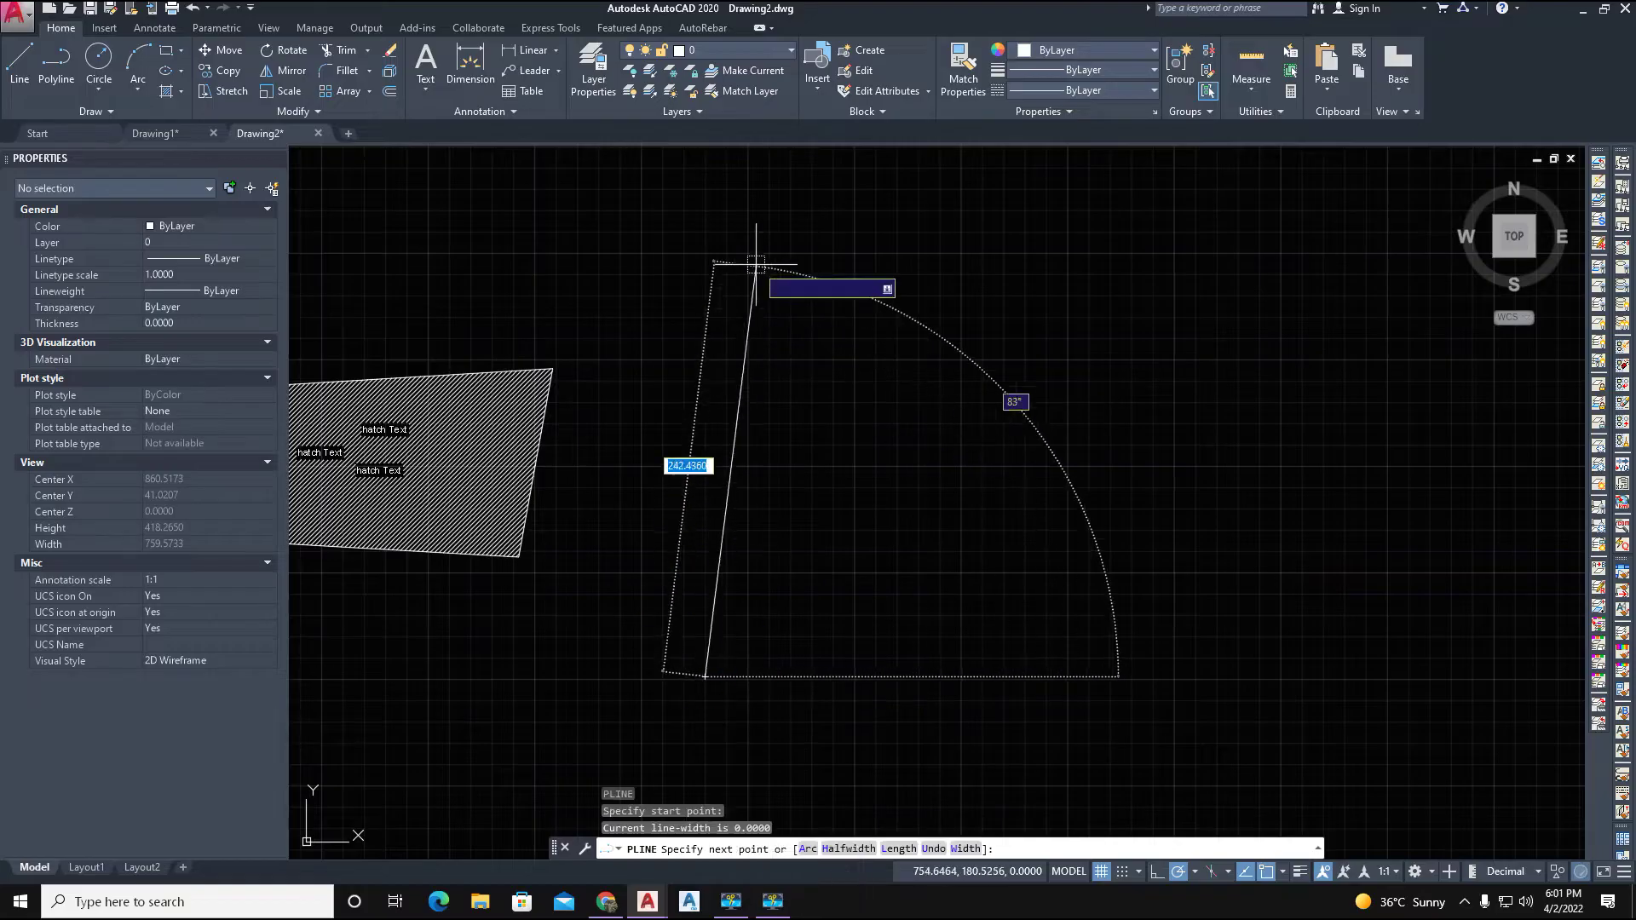
pyautogui.click(755, 260)
pyautogui.click(1067, 202)
pyautogui.click(1329, 223)
pyautogui.click(1421, 531)
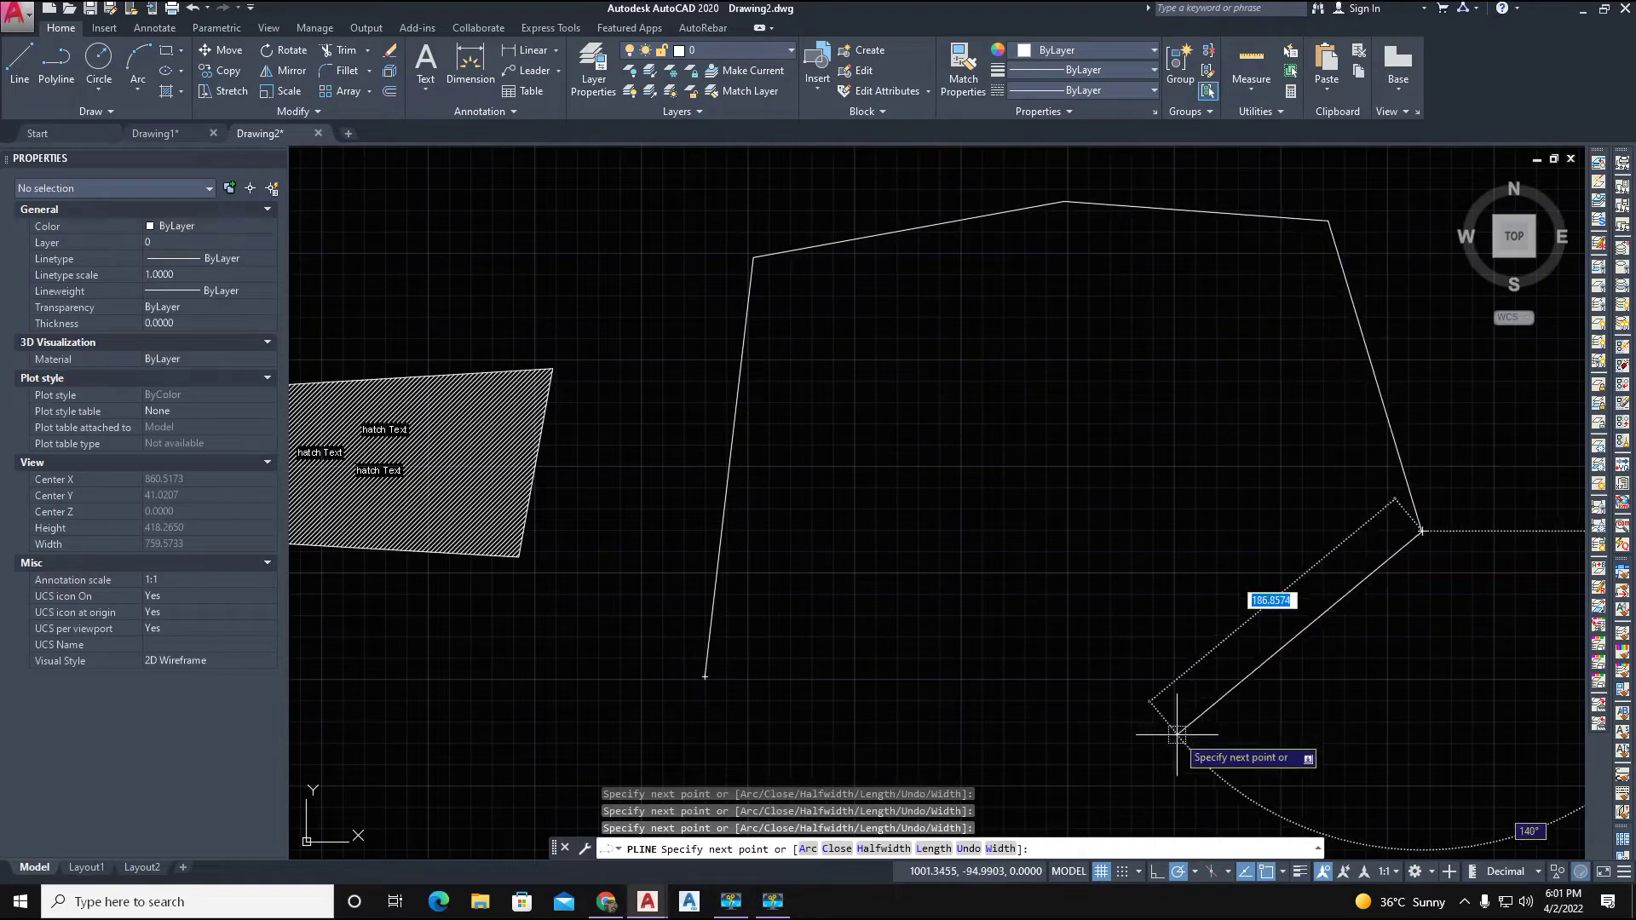
pyautogui.click(1151, 740)
pyautogui.write('c')
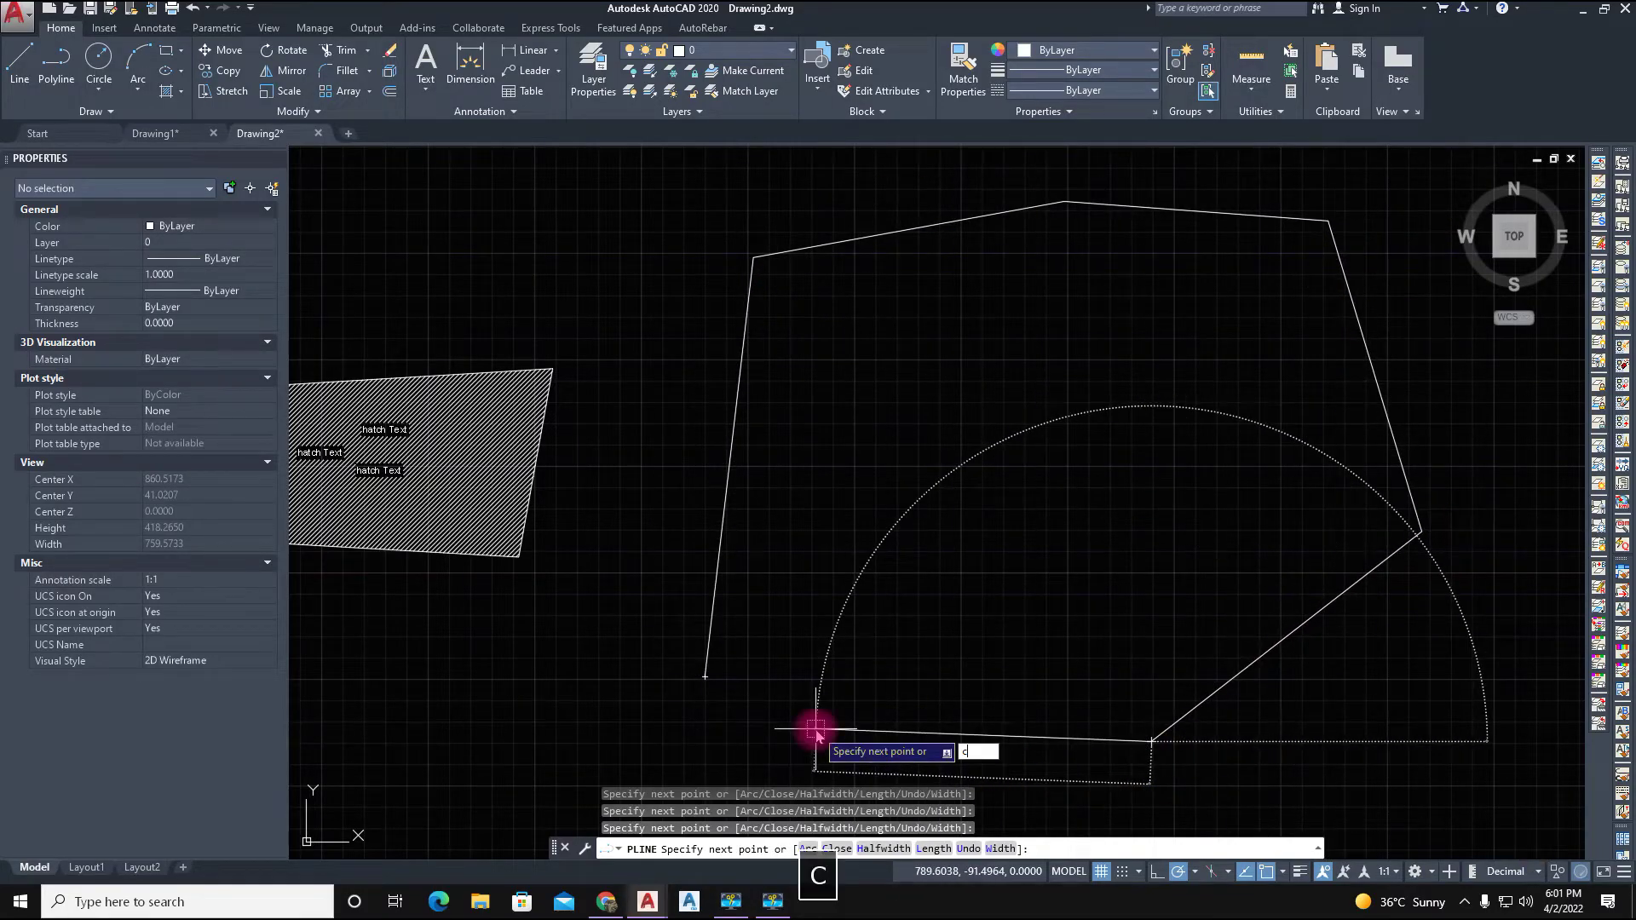
pyautogui.press('space')
pyautogui.scroll(-3, 664, 294)
pyautogui.scroll(2, 761, 309)
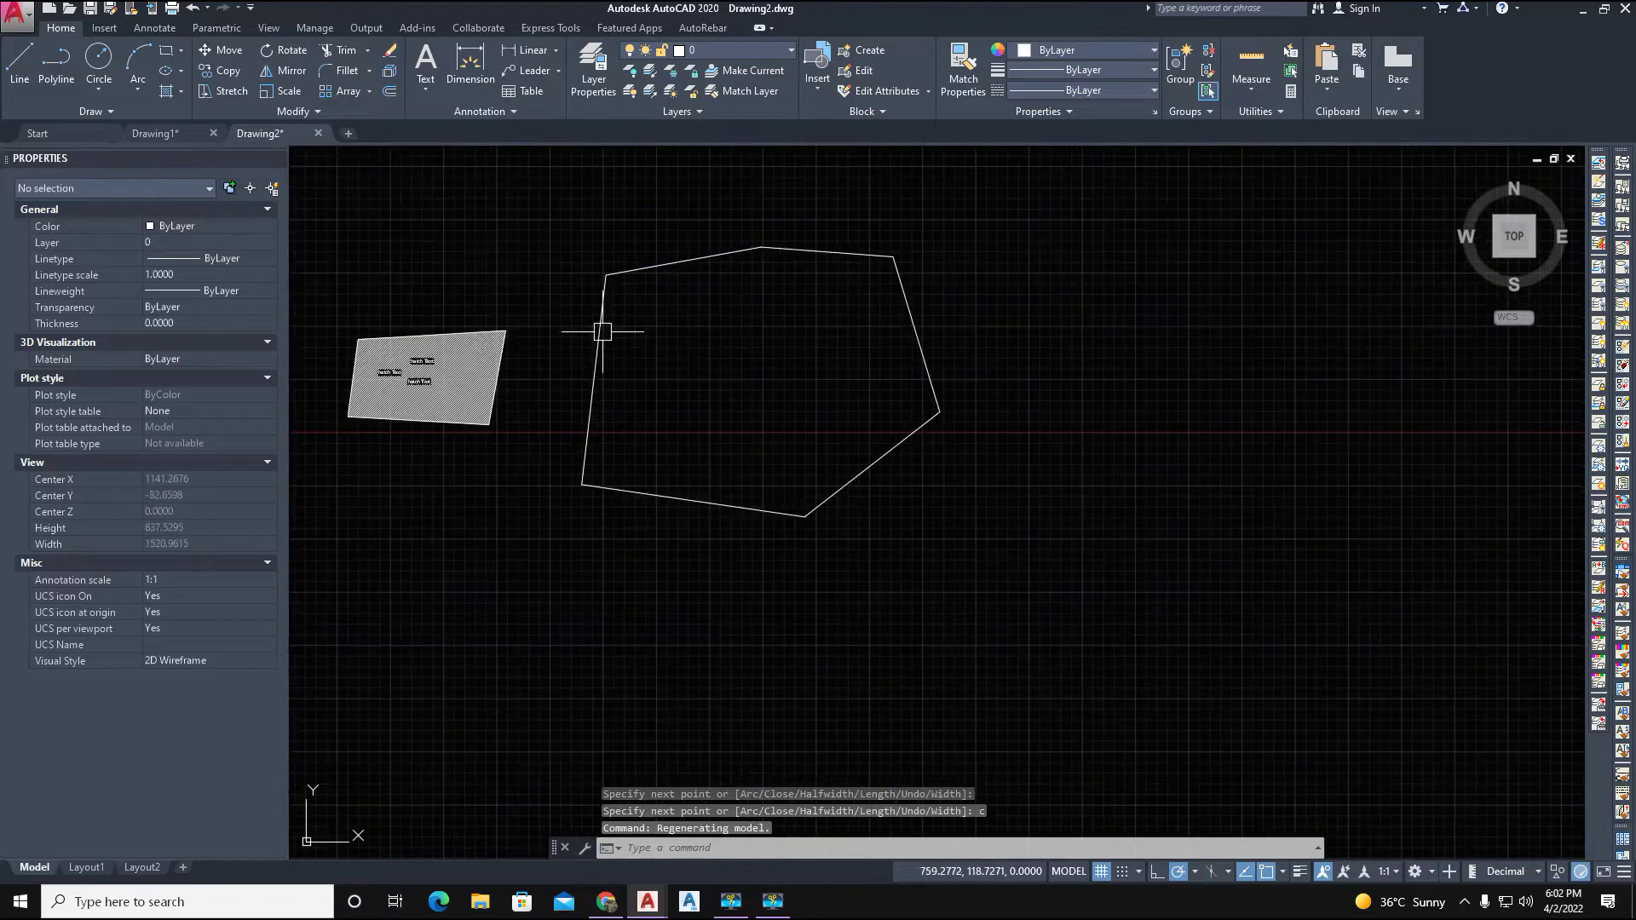
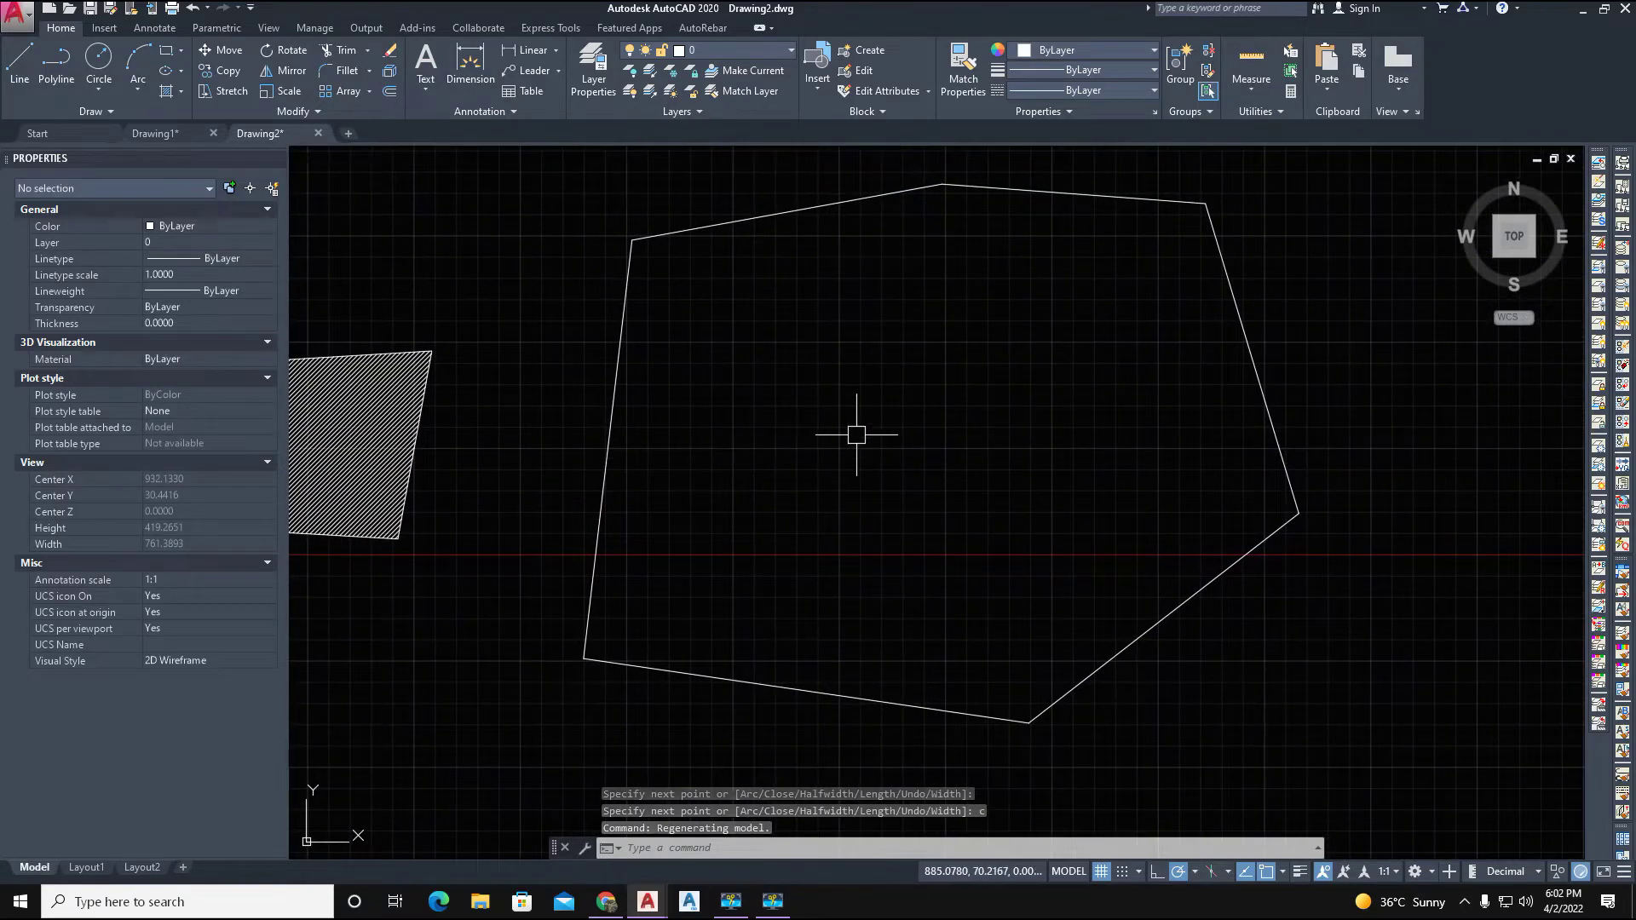
pyautogui.write('H')
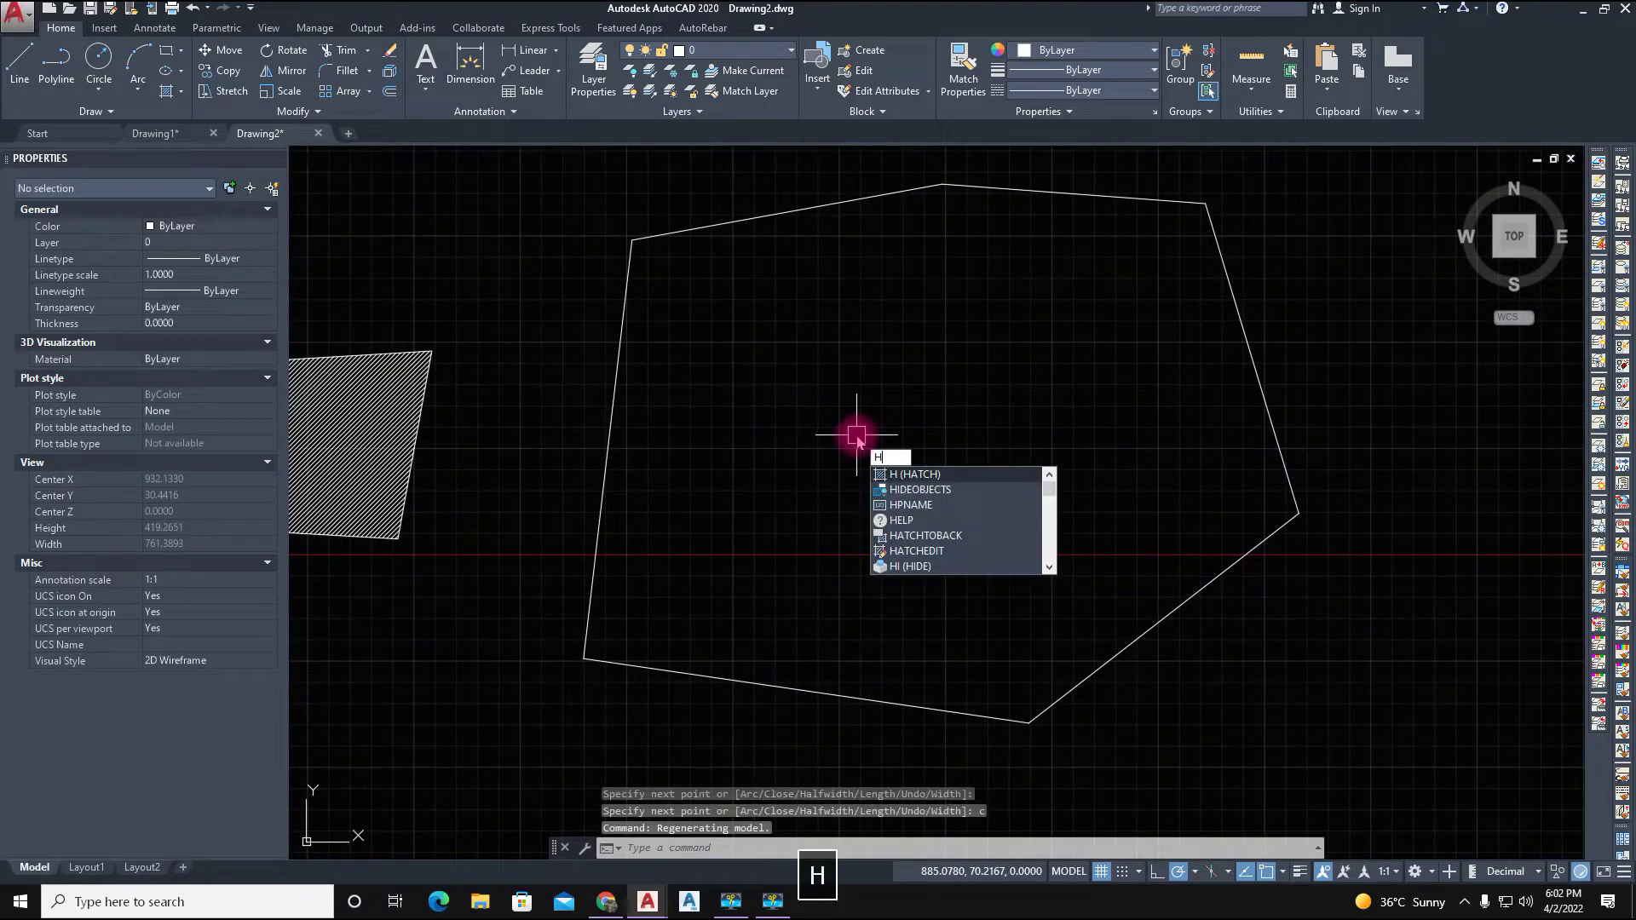
# Fill the large polygon with an ANSI31 diagonal hatch at scale 42
pyautogui.press('space')
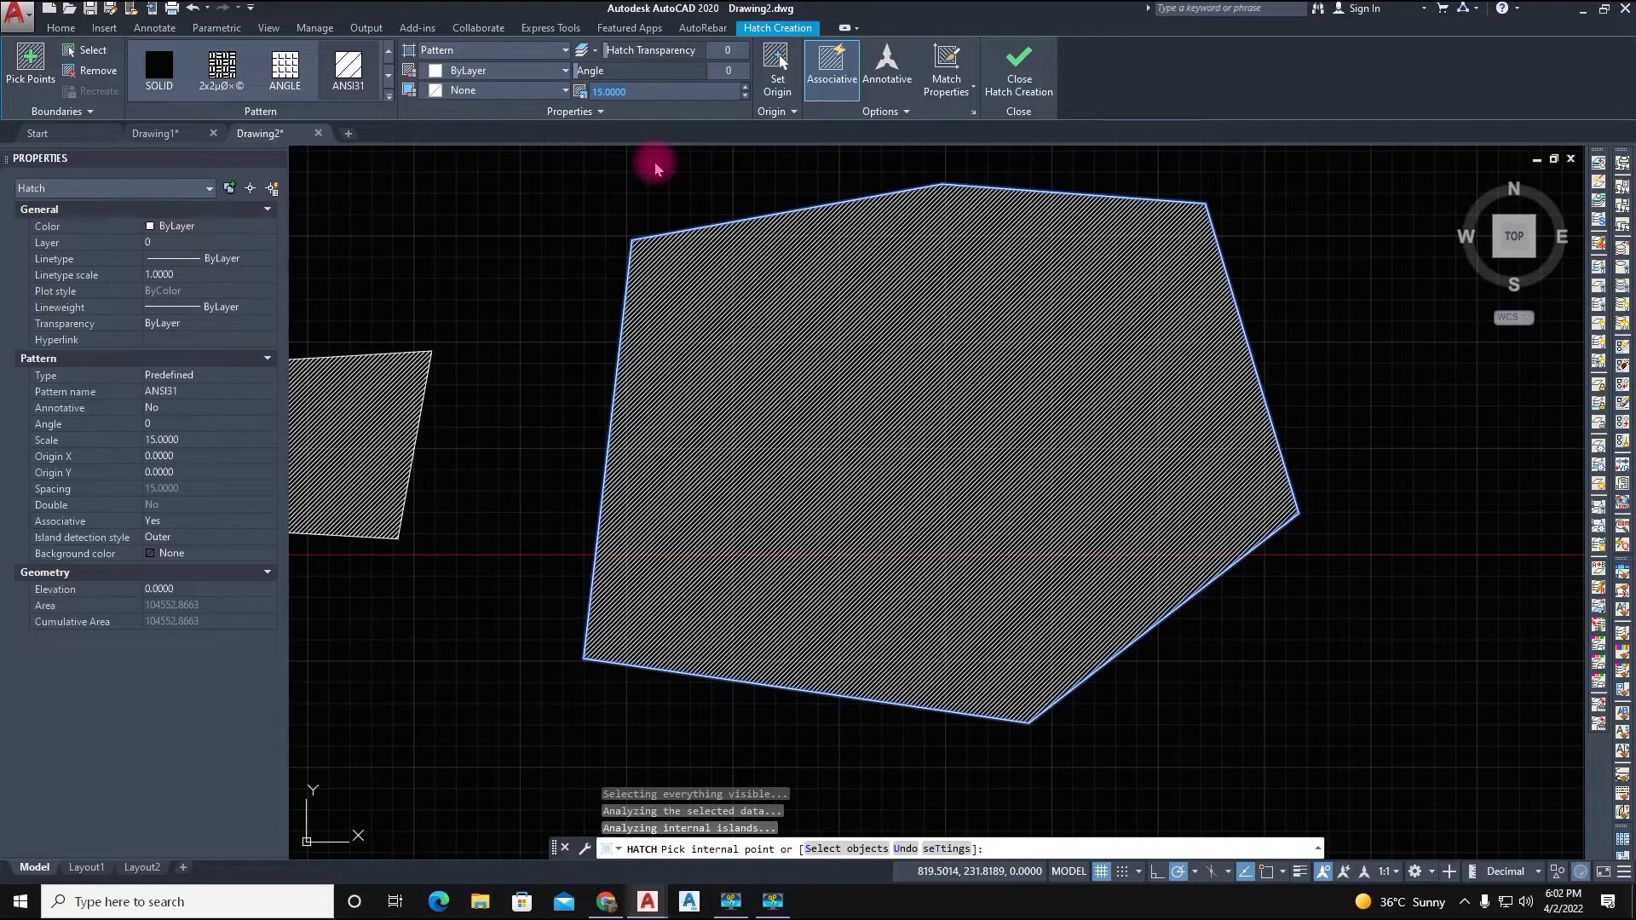
pyautogui.write('2')
pyautogui.press('Return')
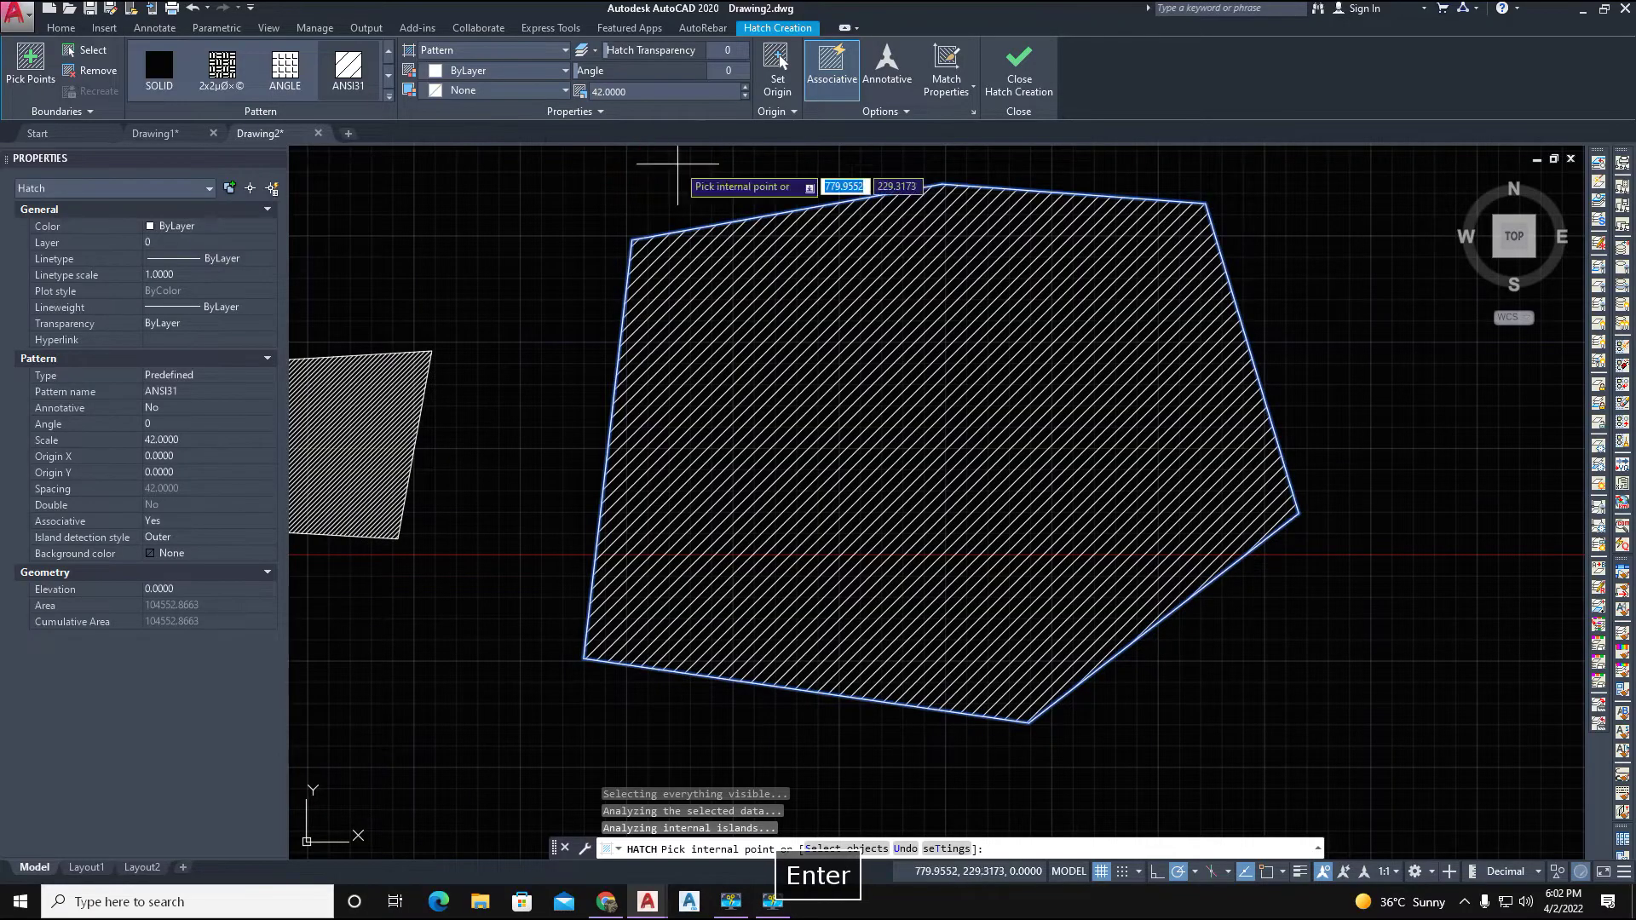
pyautogui.press('Escape')
pyautogui.scroll(-3, 845, 384)
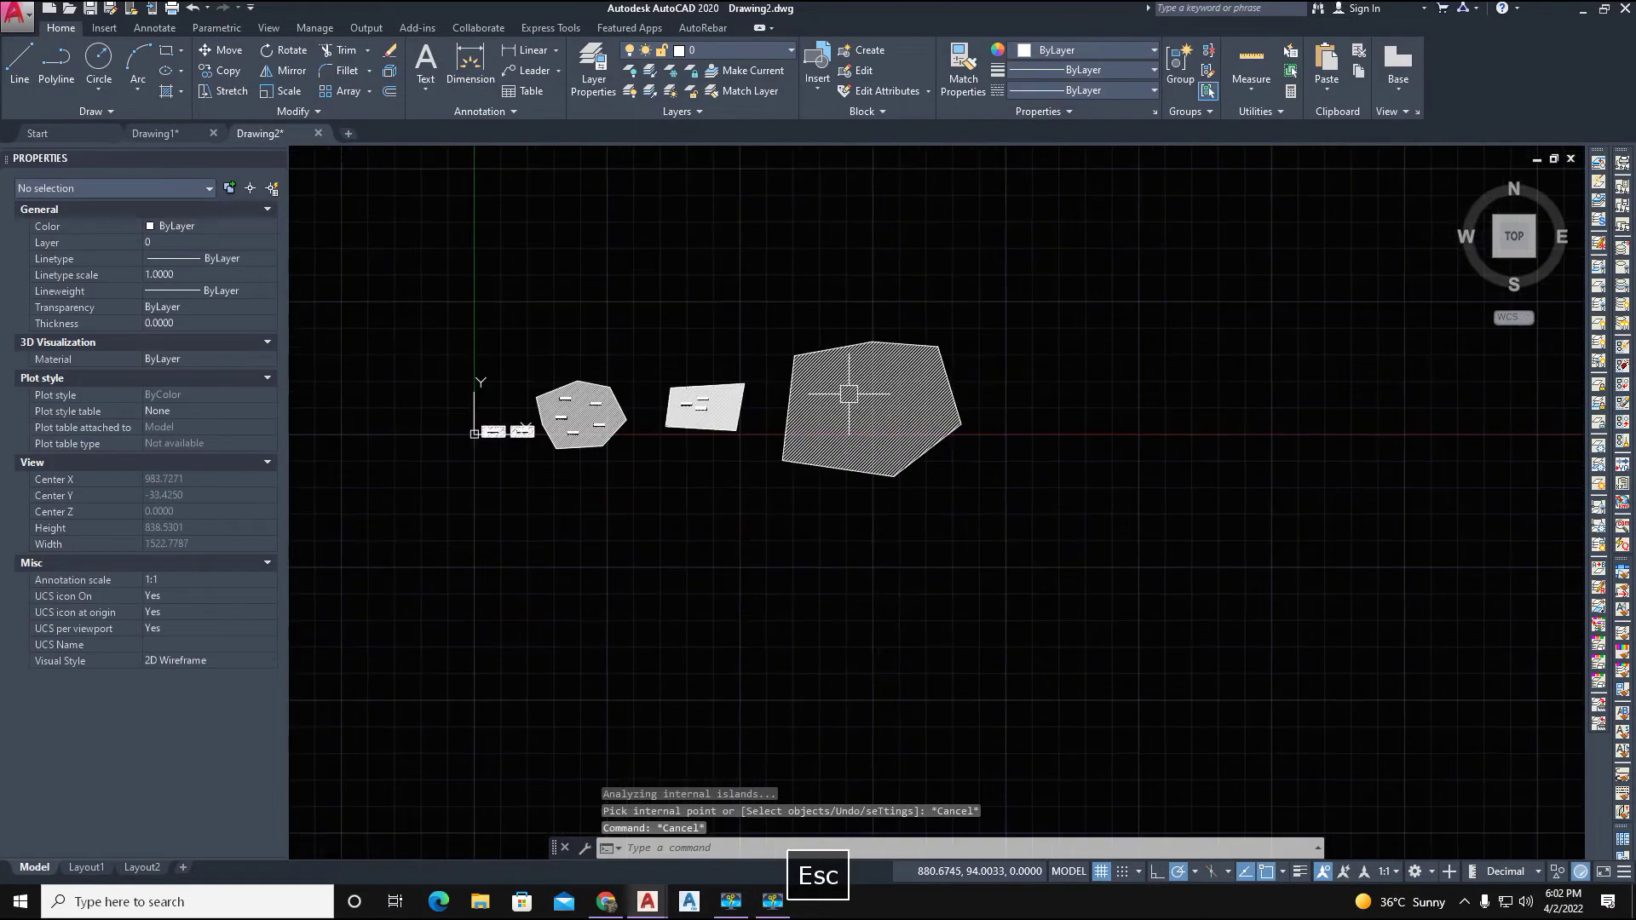
pyautogui.scroll(3, 844, 385)
pyautogui.scroll(5, 470, 435)
# Copy the 'hatch Text' label from the rectangle into the large polygon
pyautogui.click(479, 364)
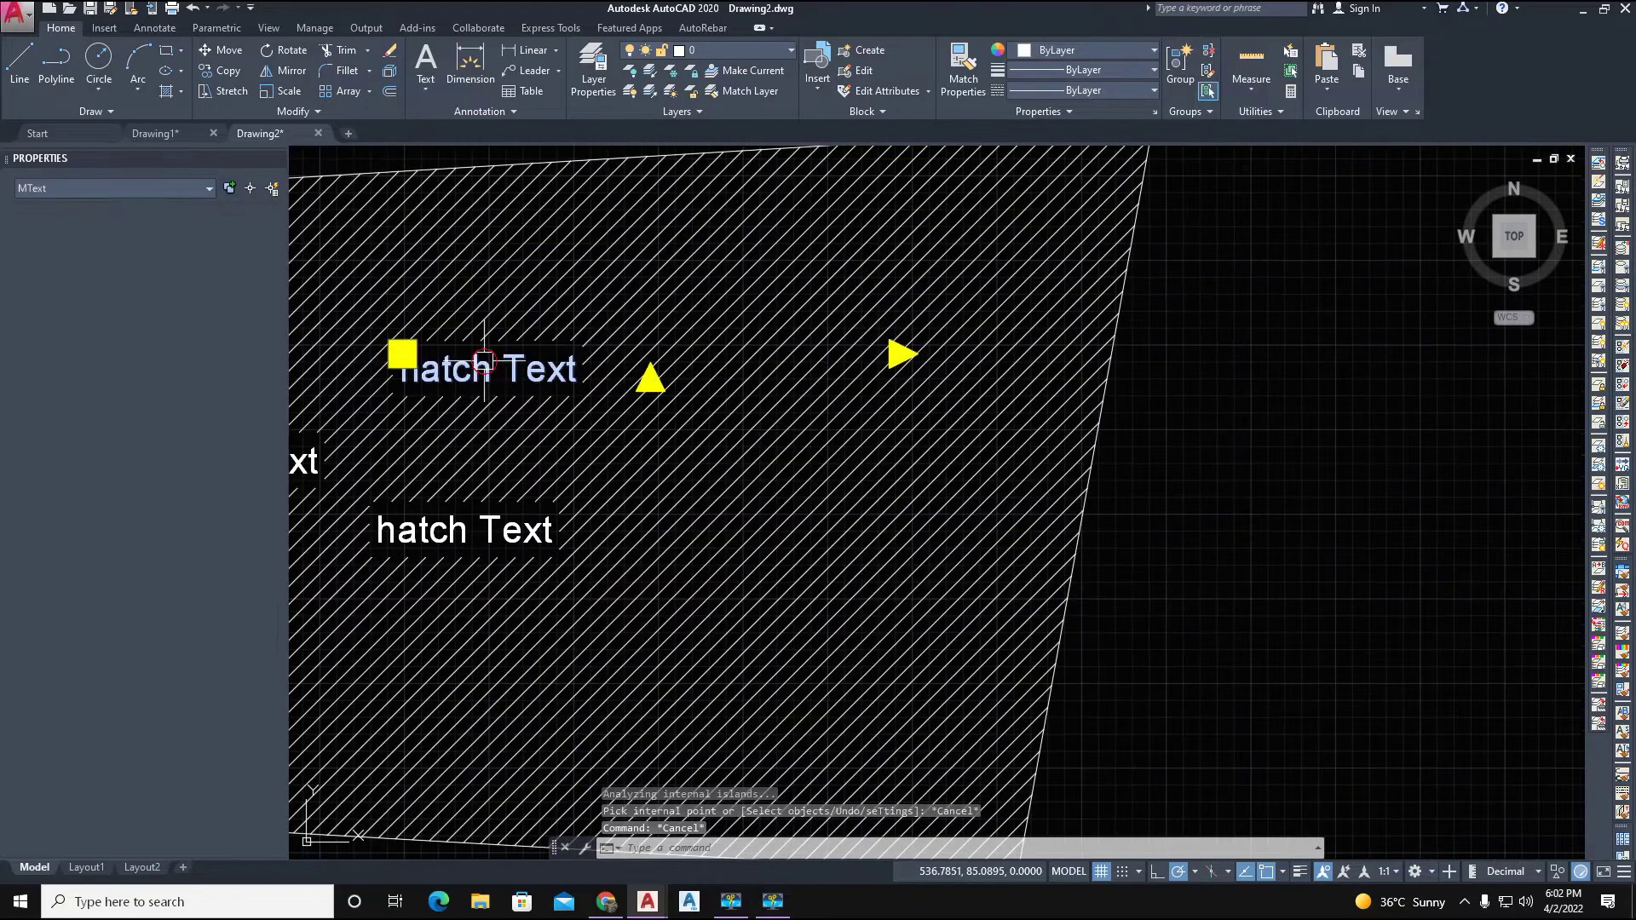
pyautogui.write('c')
pyautogui.press('space')
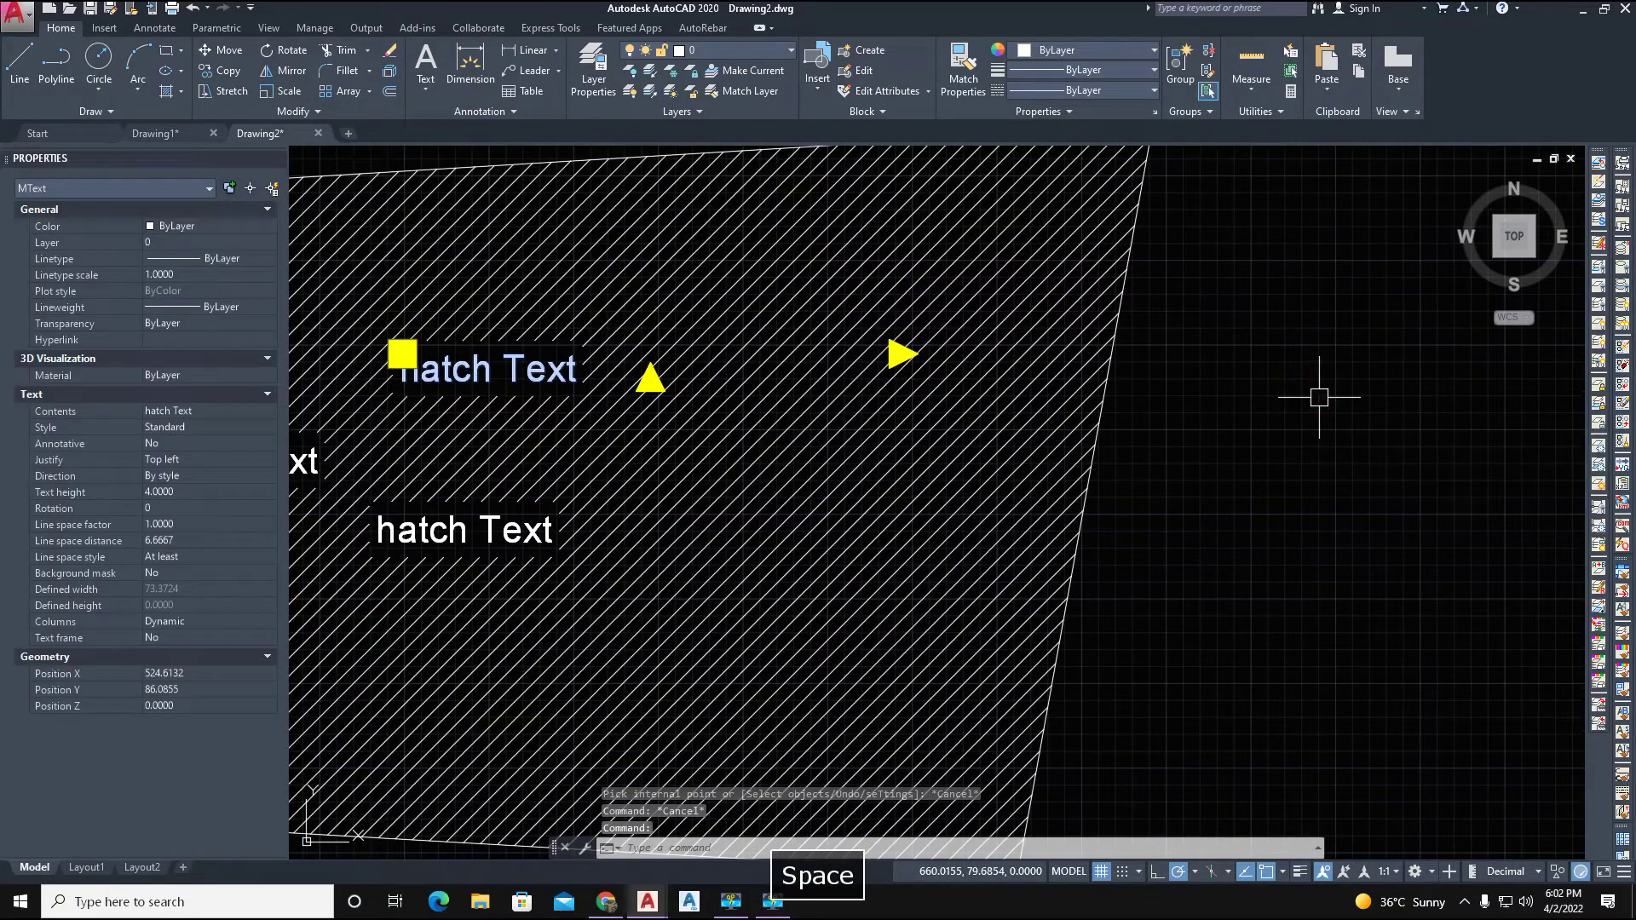
pyautogui.click(493, 384)
pyautogui.scroll(-4, 819, 421)
pyautogui.scroll(5, 818, 422)
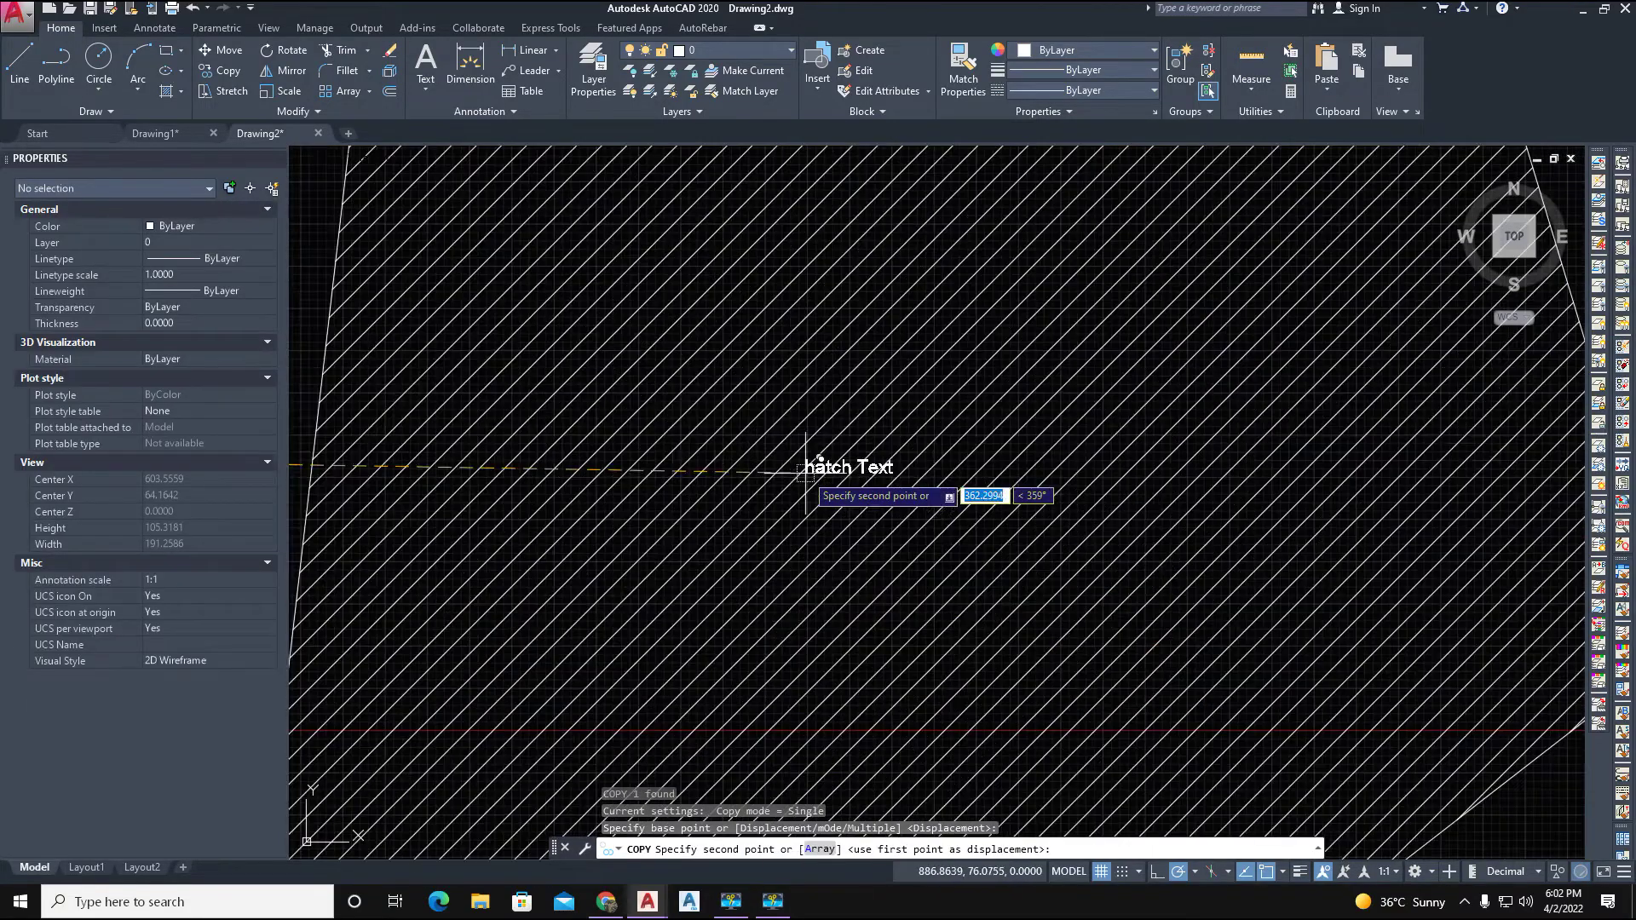
pyautogui.click(792, 415)
pyautogui.press('Escape')
# Enlarge the copied label to a text height of 10
pyautogui.doubleClick(819, 417)
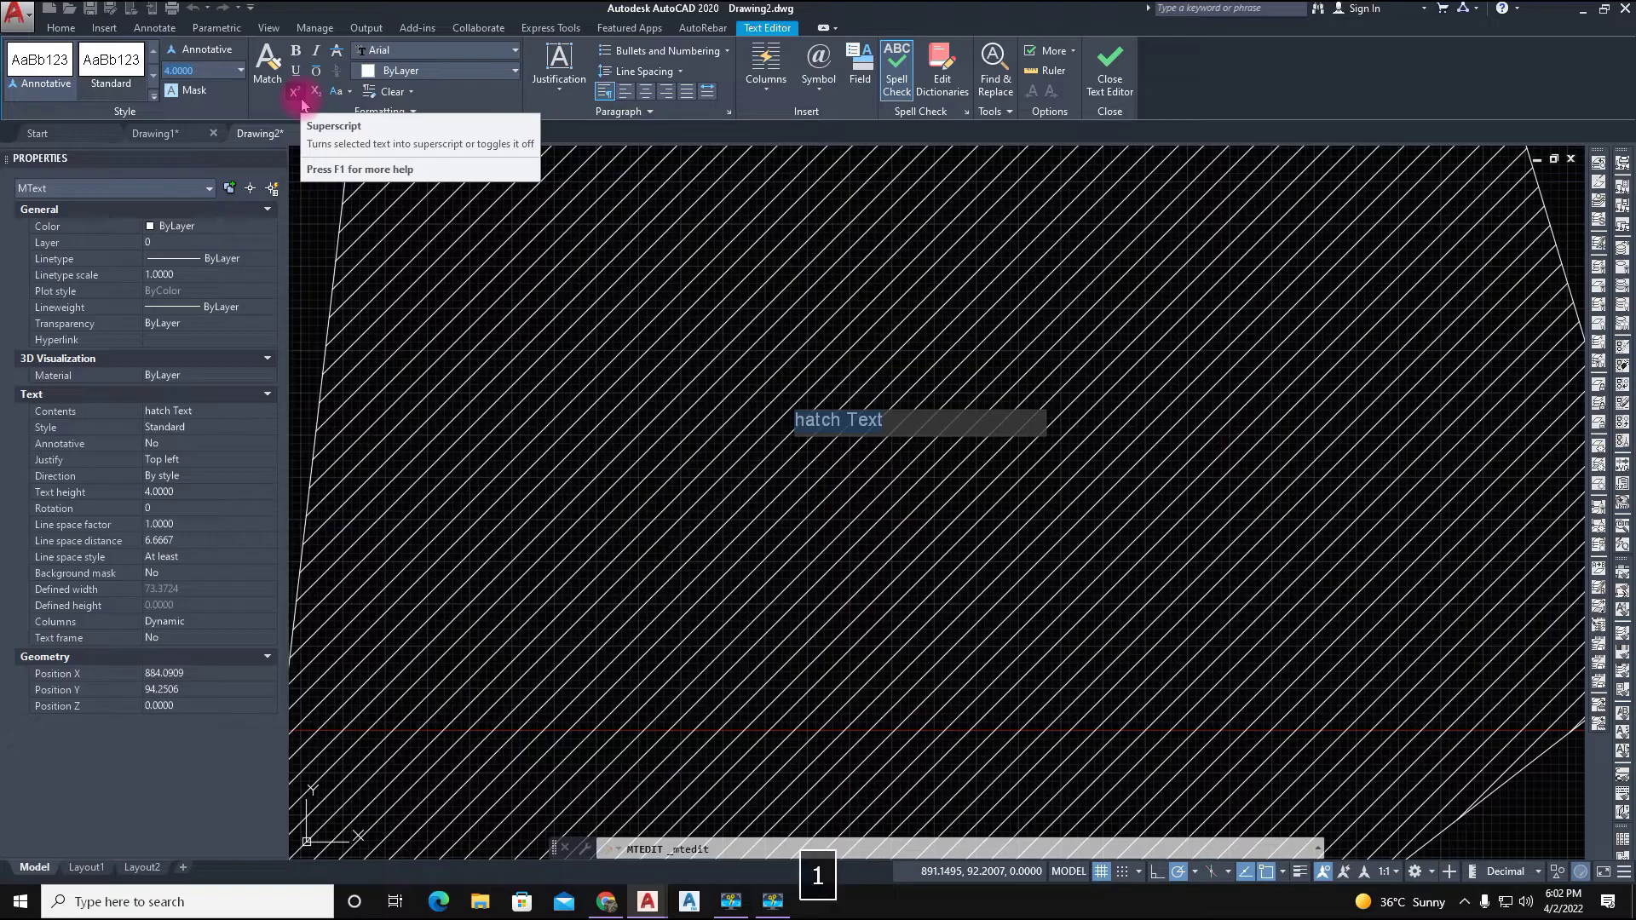
pyautogui.press('Return')
pyautogui.scroll(-4, 754, 477)
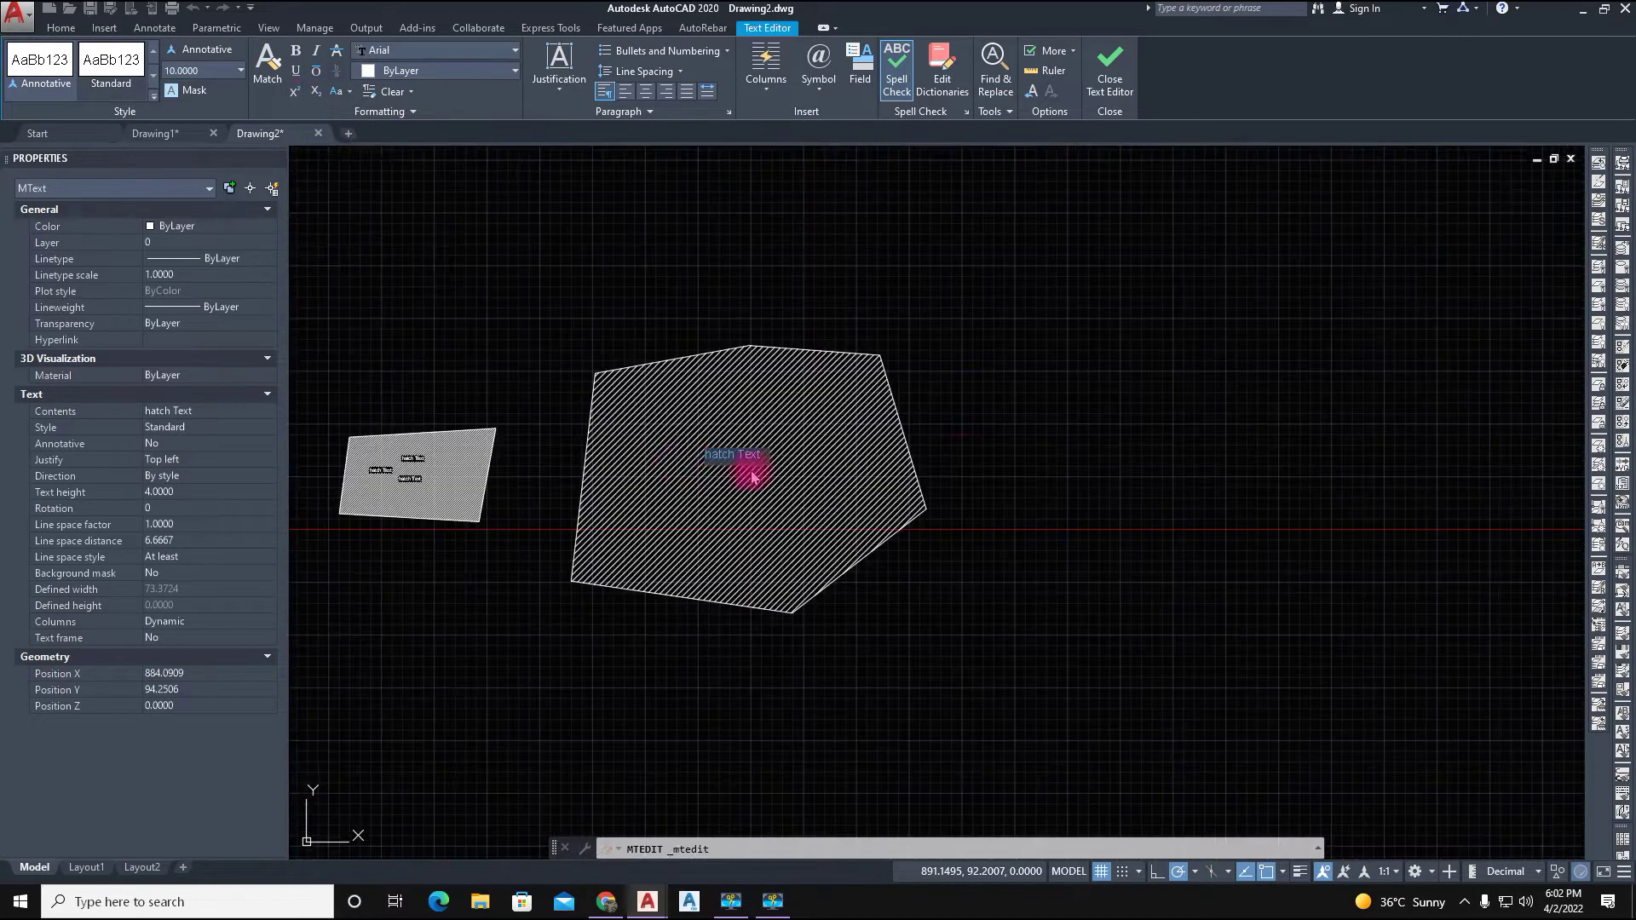
pyautogui.click(972, 454)
pyautogui.scroll(6, 684, 467)
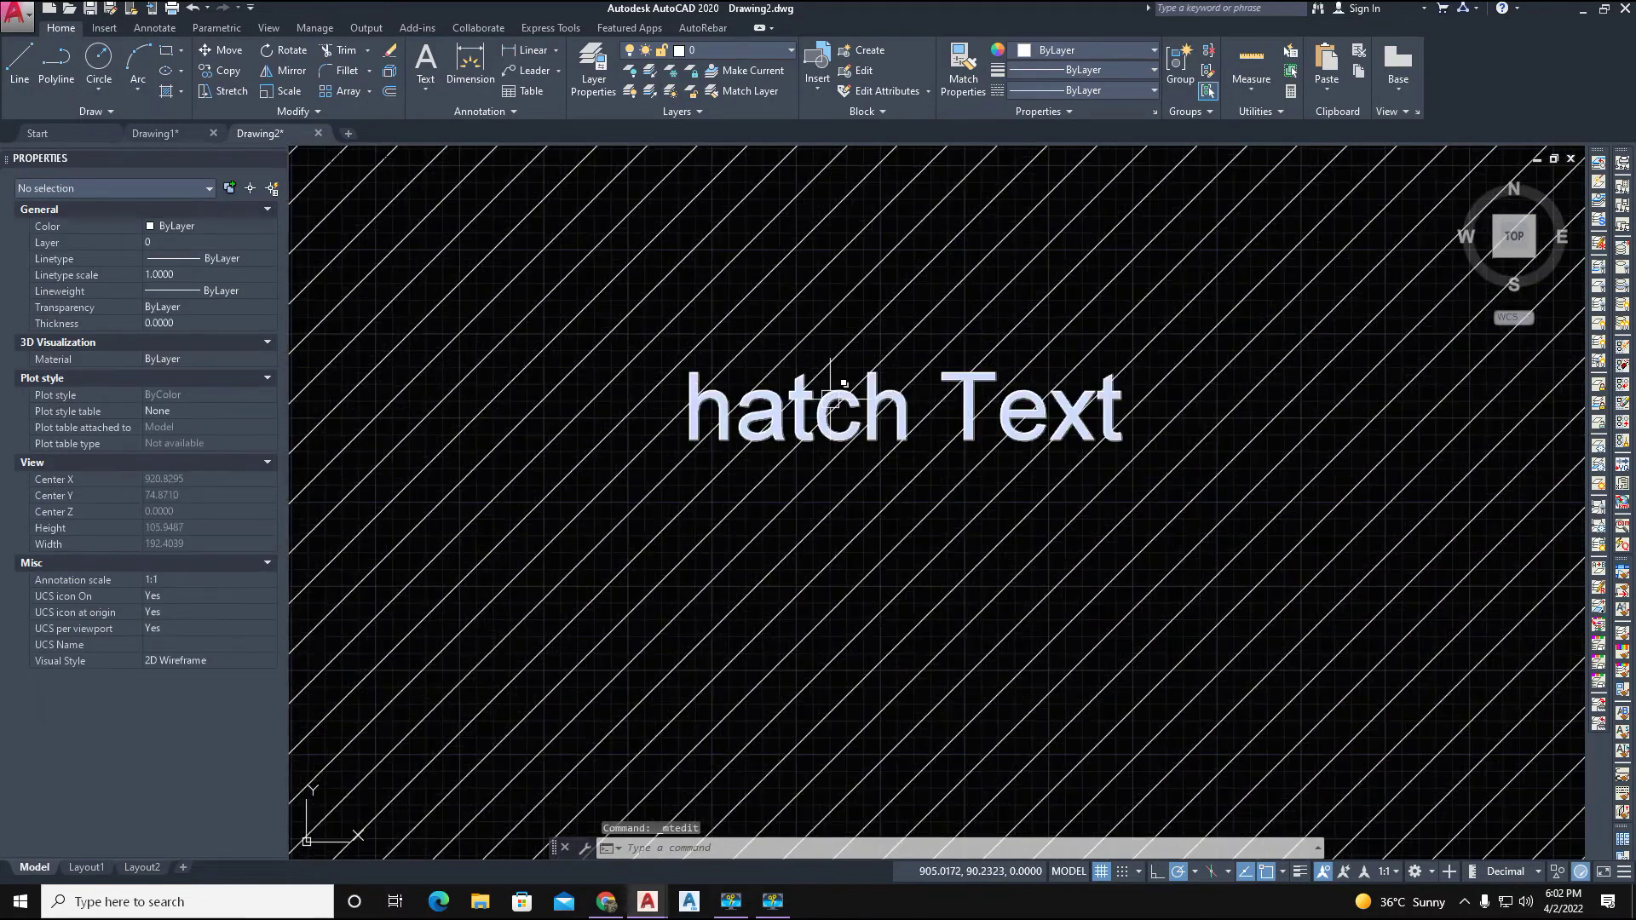
pyautogui.click(796, 343)
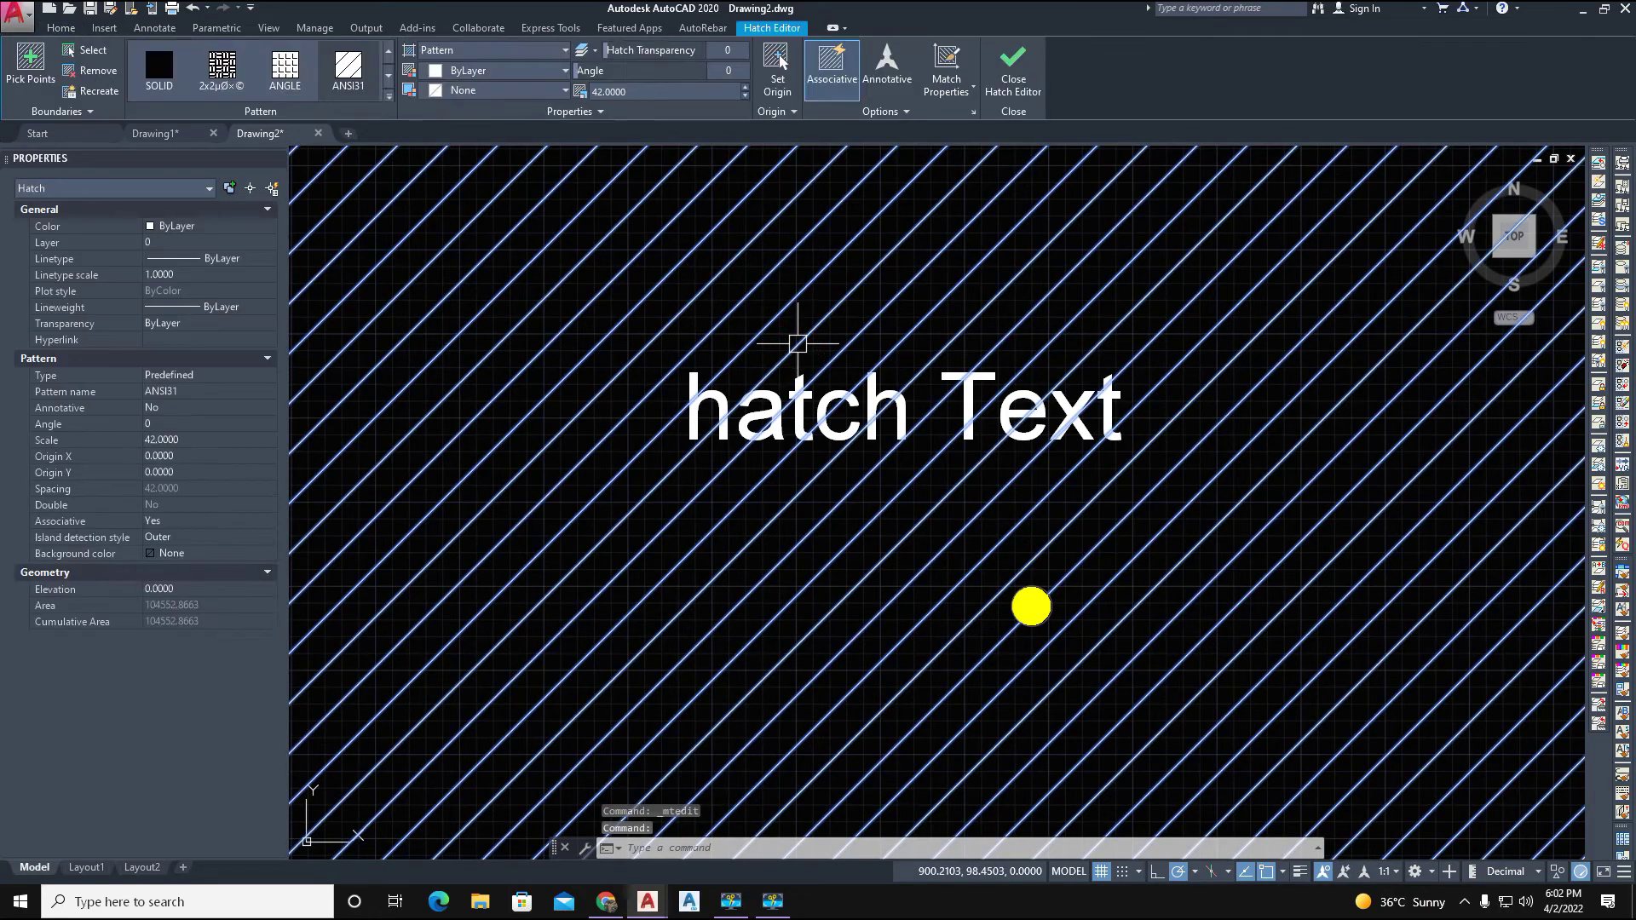
pyautogui.click(887, 111)
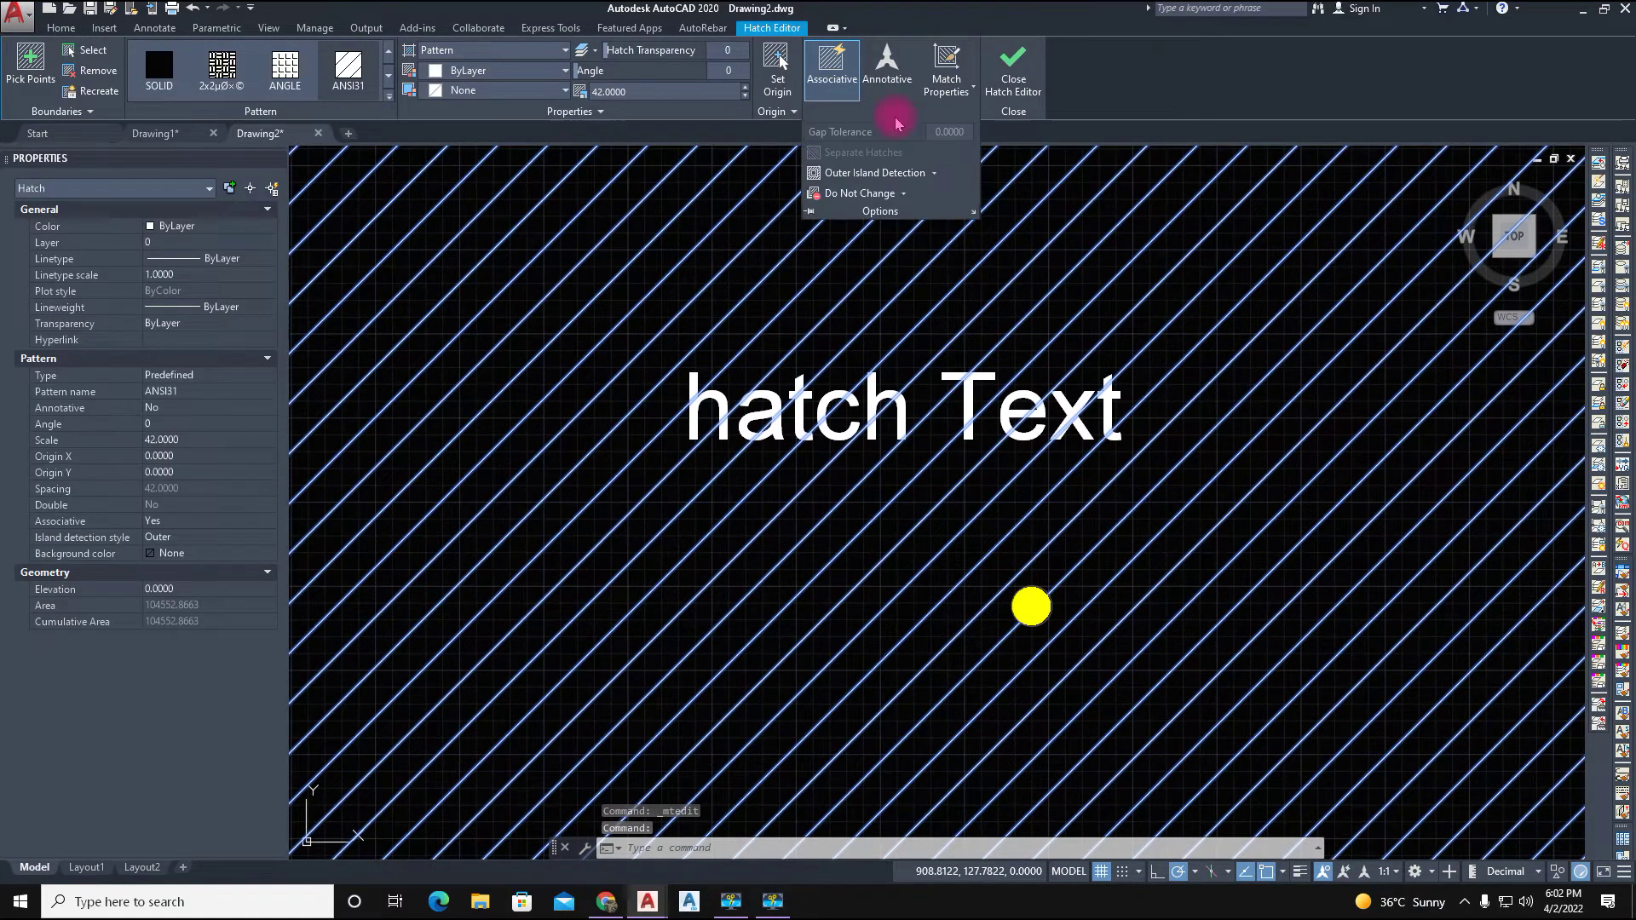
pyautogui.click(935, 178)
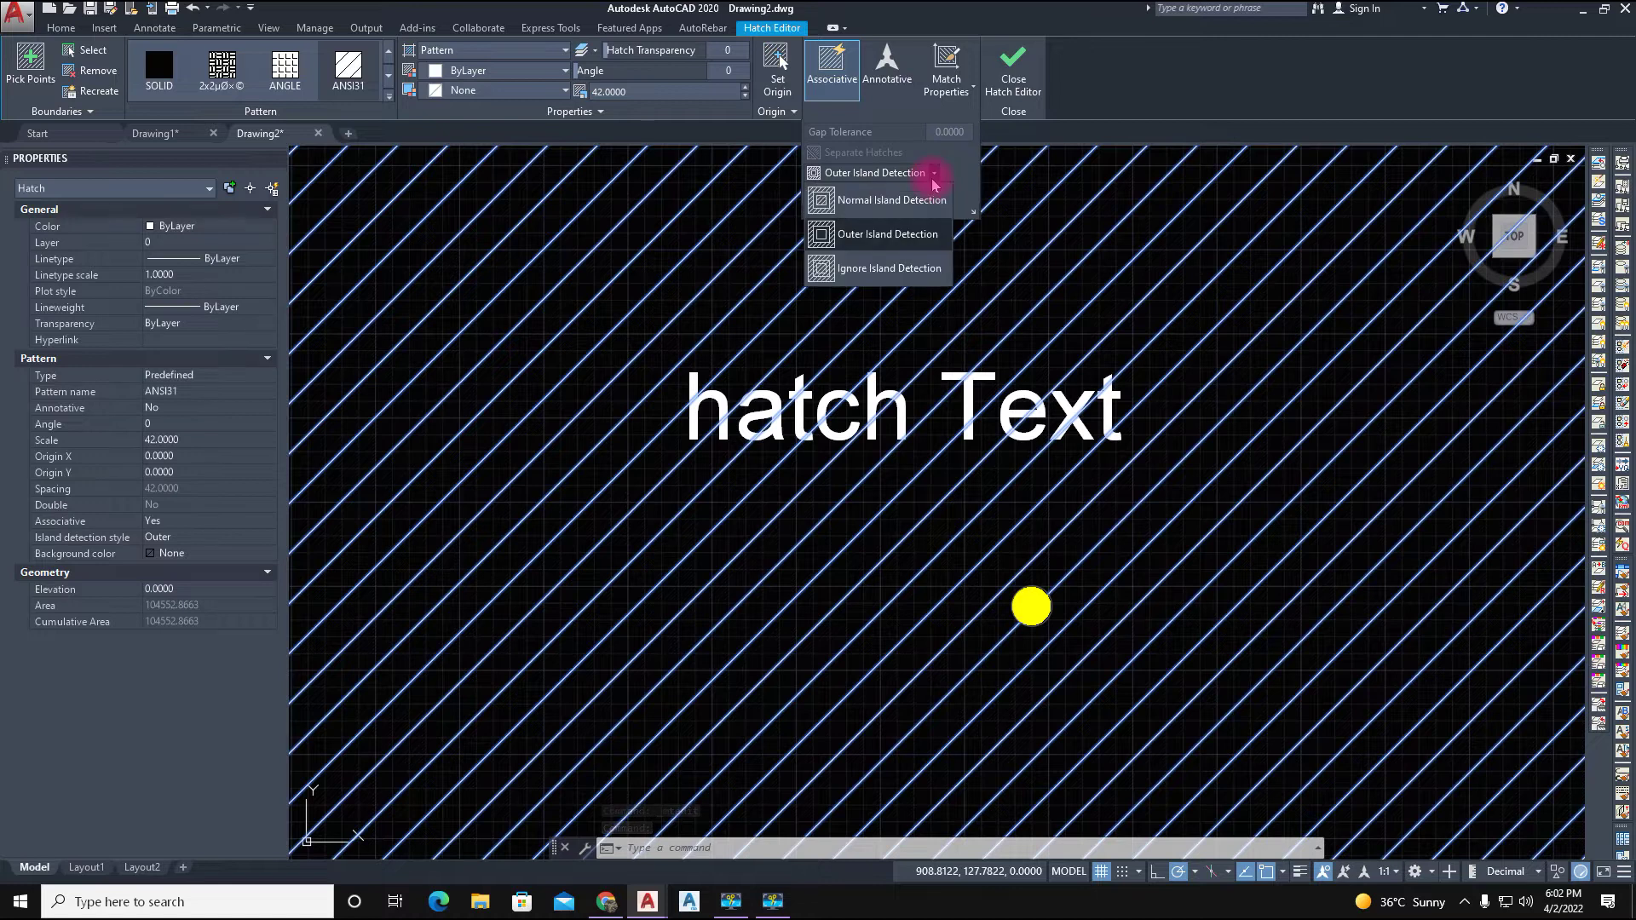
pyautogui.click(891, 200)
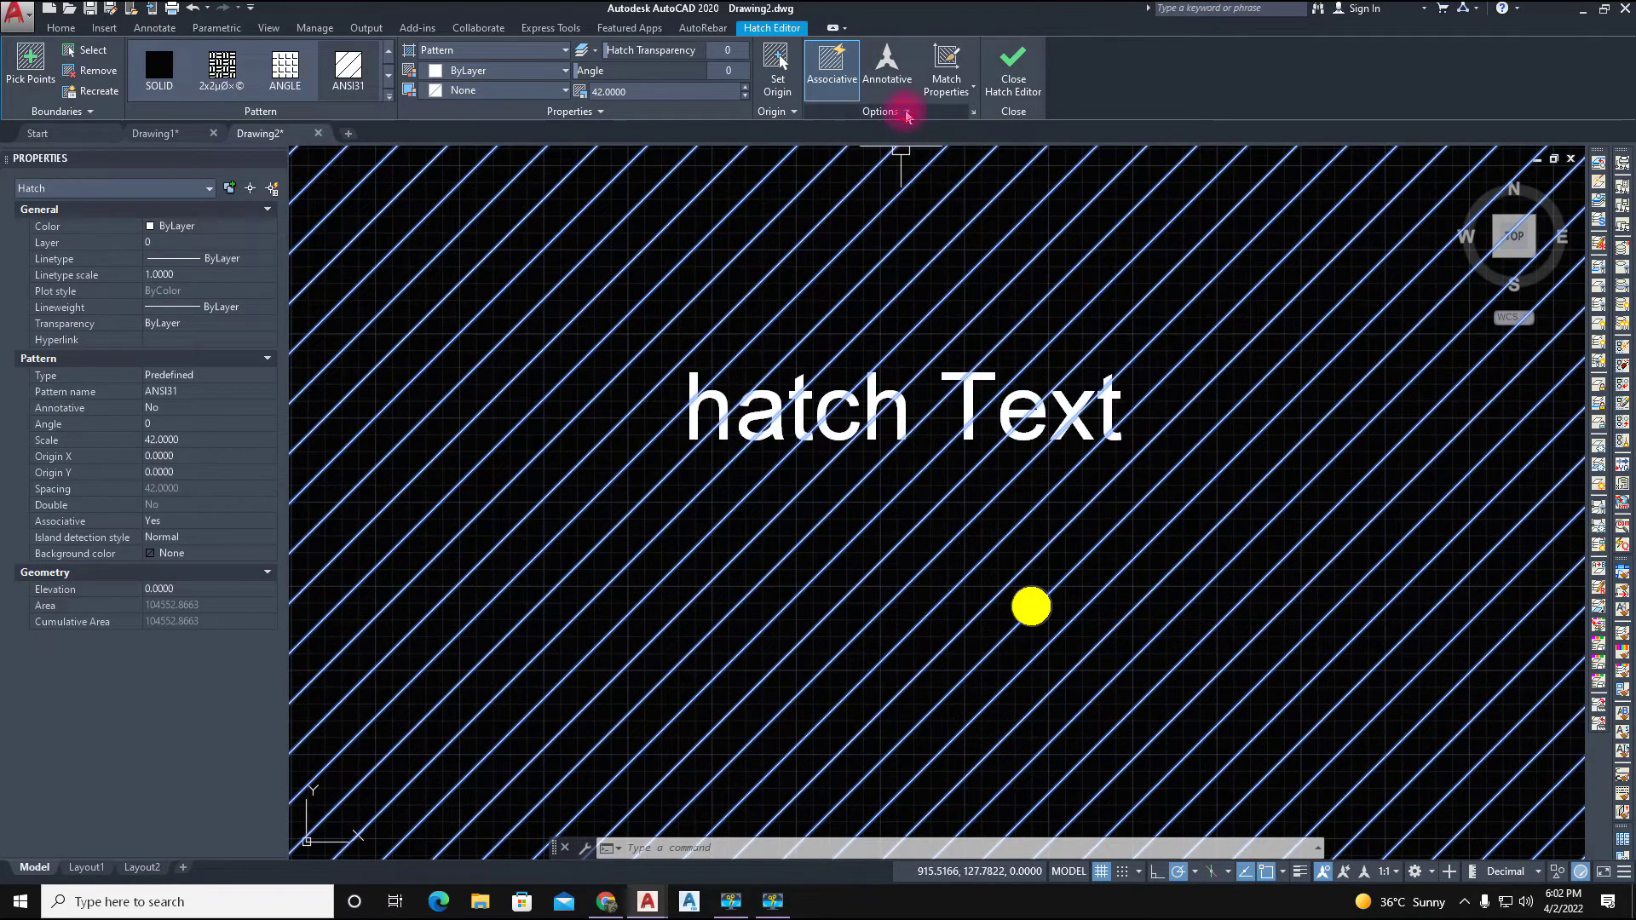
pyautogui.click(905, 113)
pyautogui.click(947, 176)
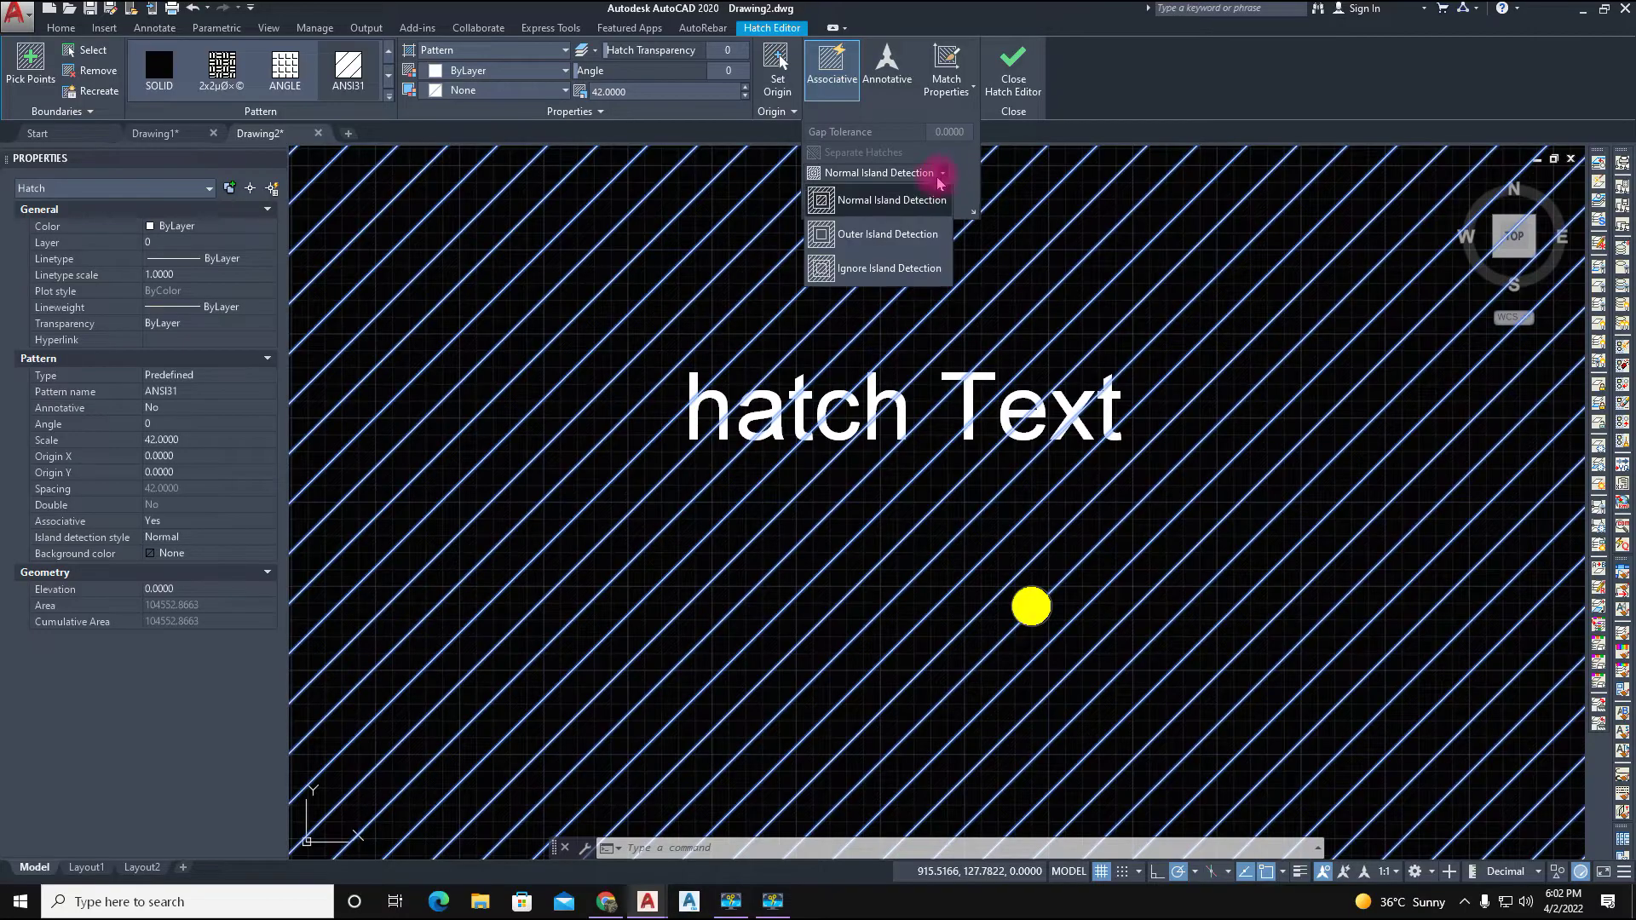
pyautogui.click(883, 220)
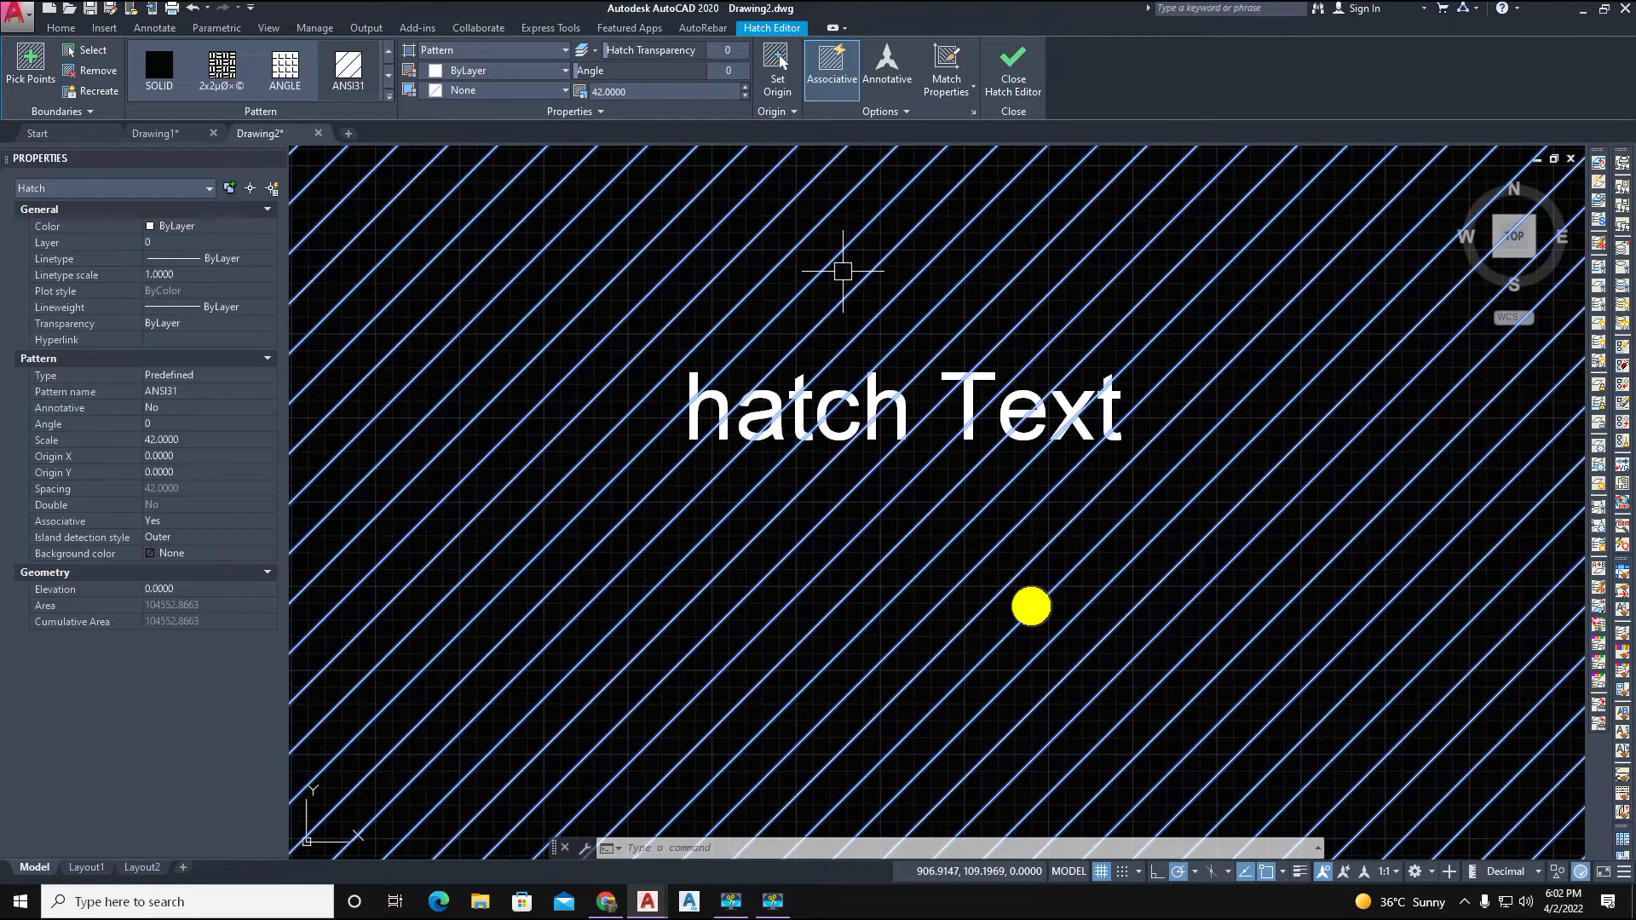
pyautogui.press('Escape')
pyautogui.scroll(-3, 891, 428)
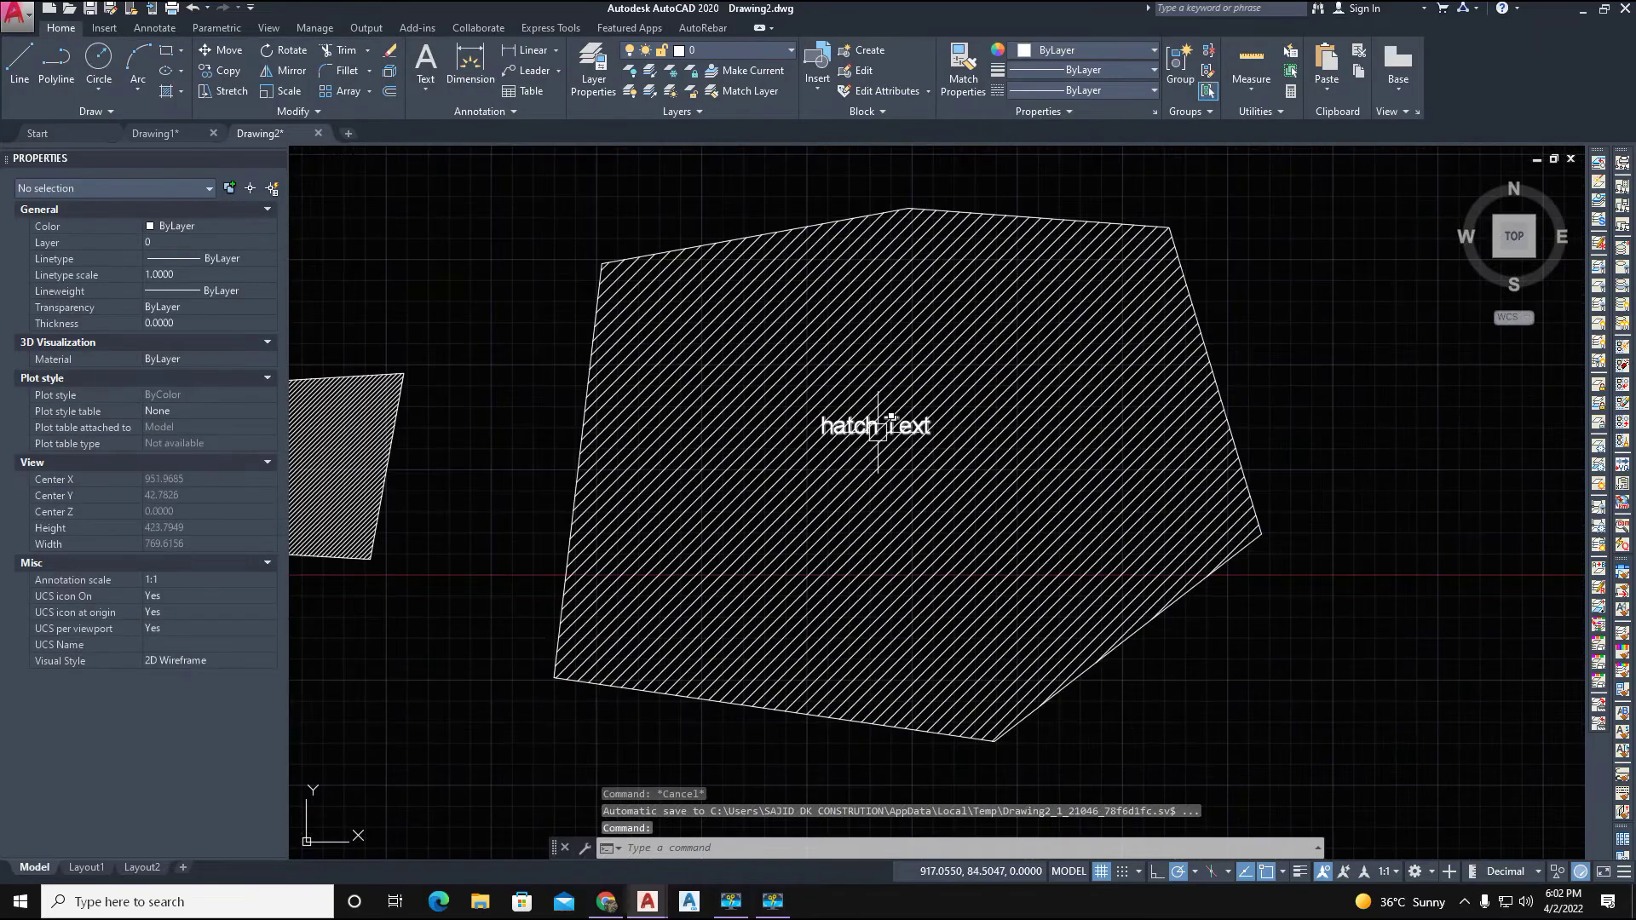
pyautogui.scroll(3, 878, 428)
# Rehatch the polygon with Normal island detection so the label area stays clear
pyautogui.press('h')
pyautogui.press('space')
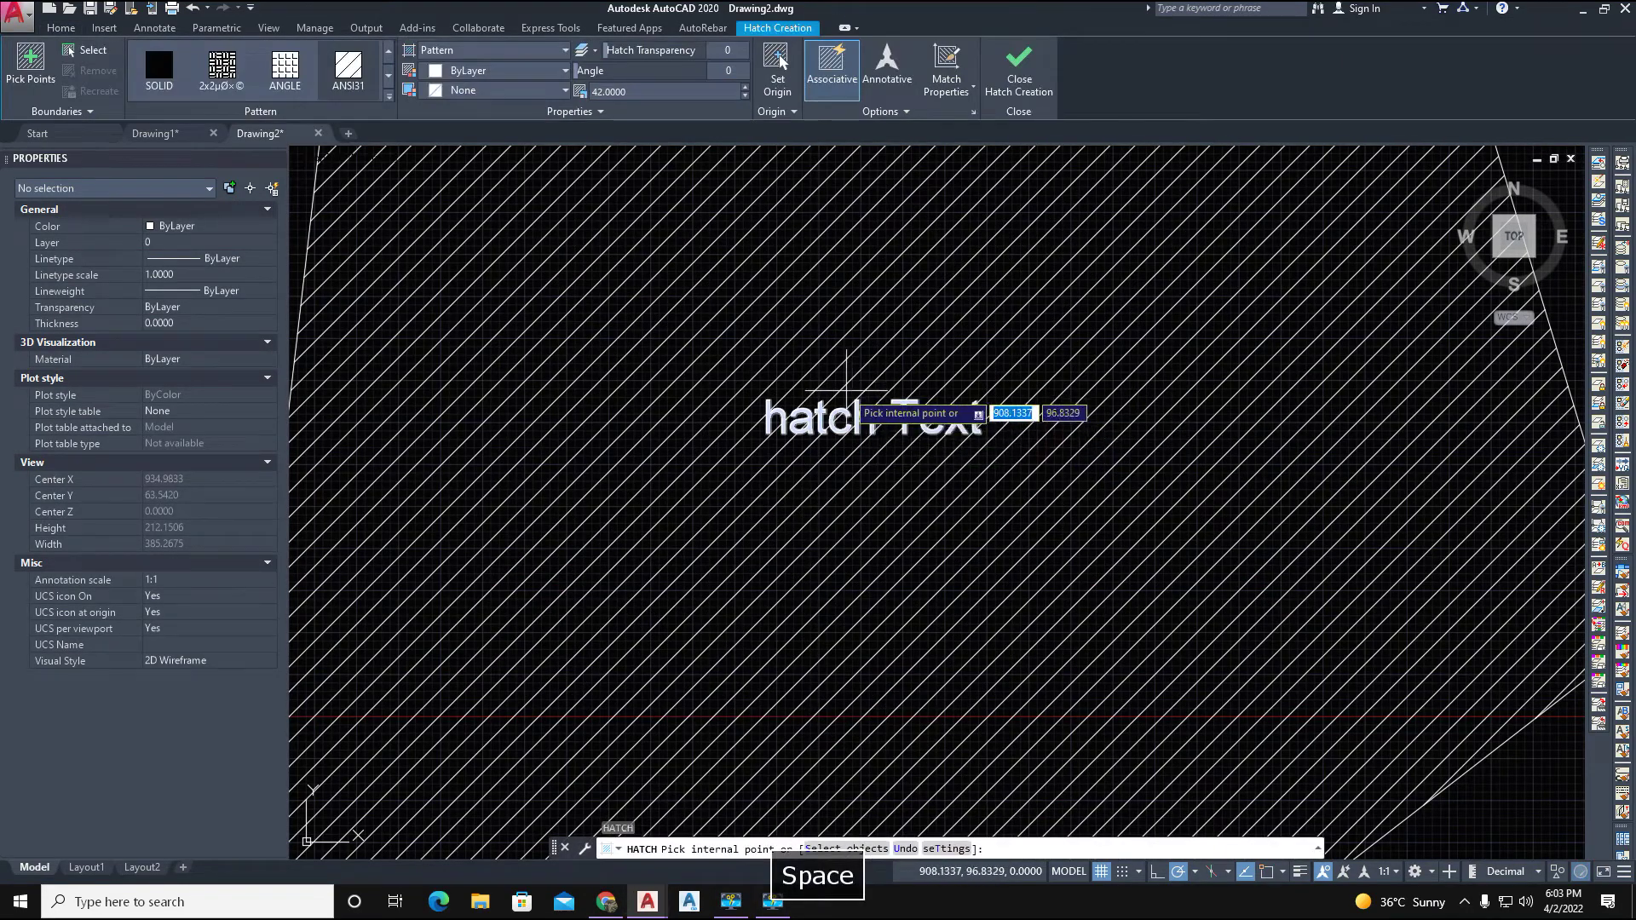
pyautogui.click(907, 112)
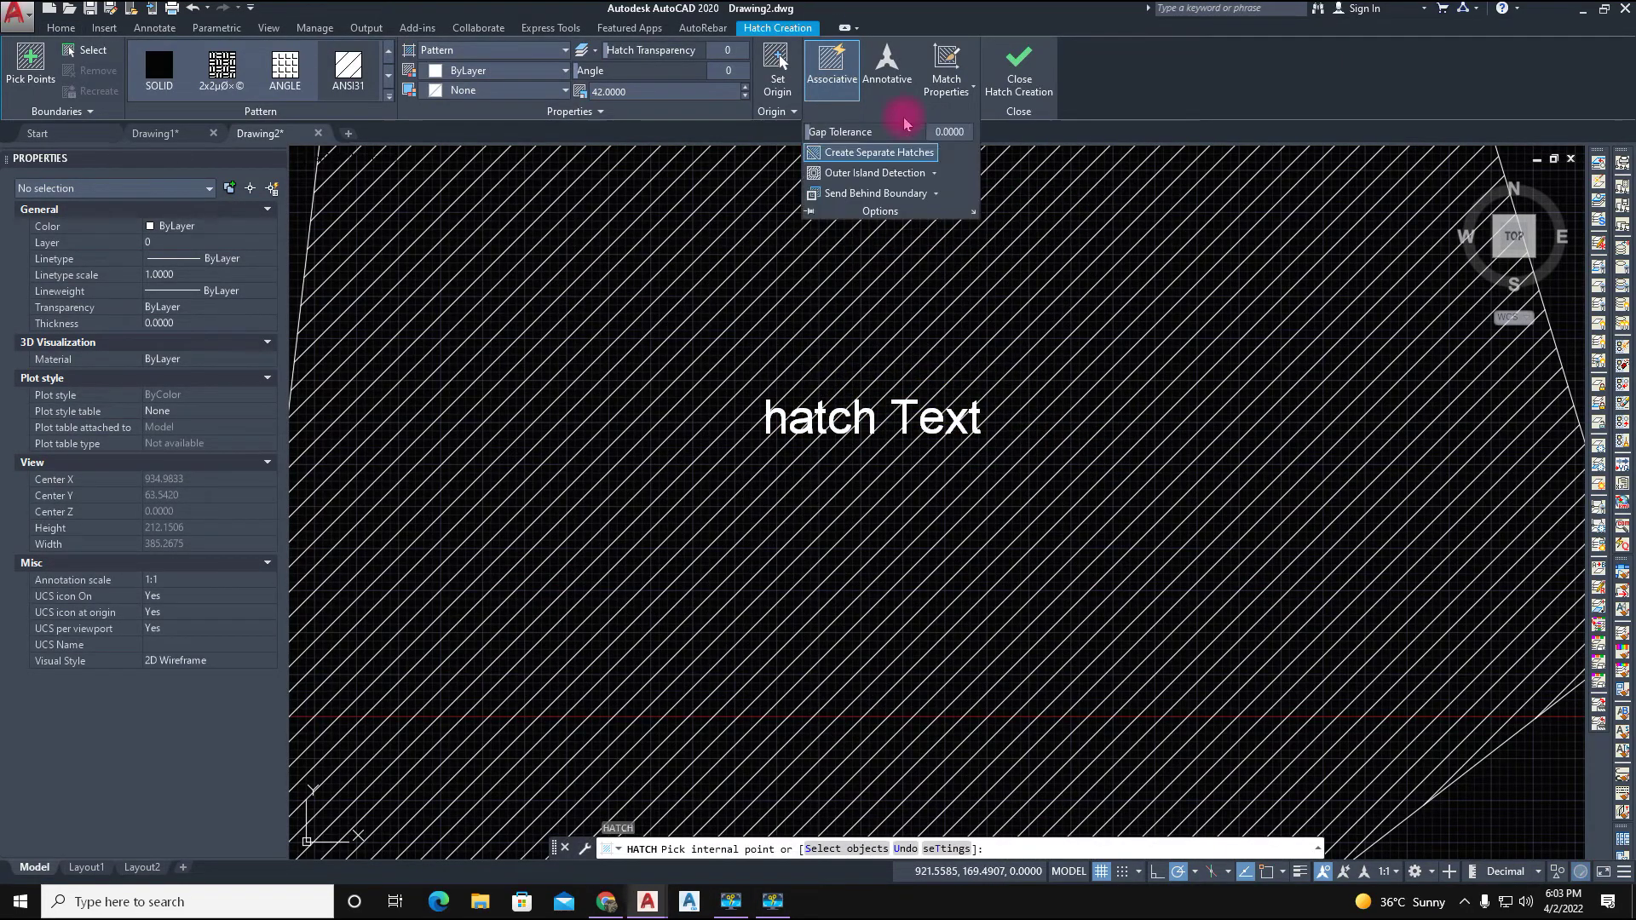
pyautogui.click(935, 173)
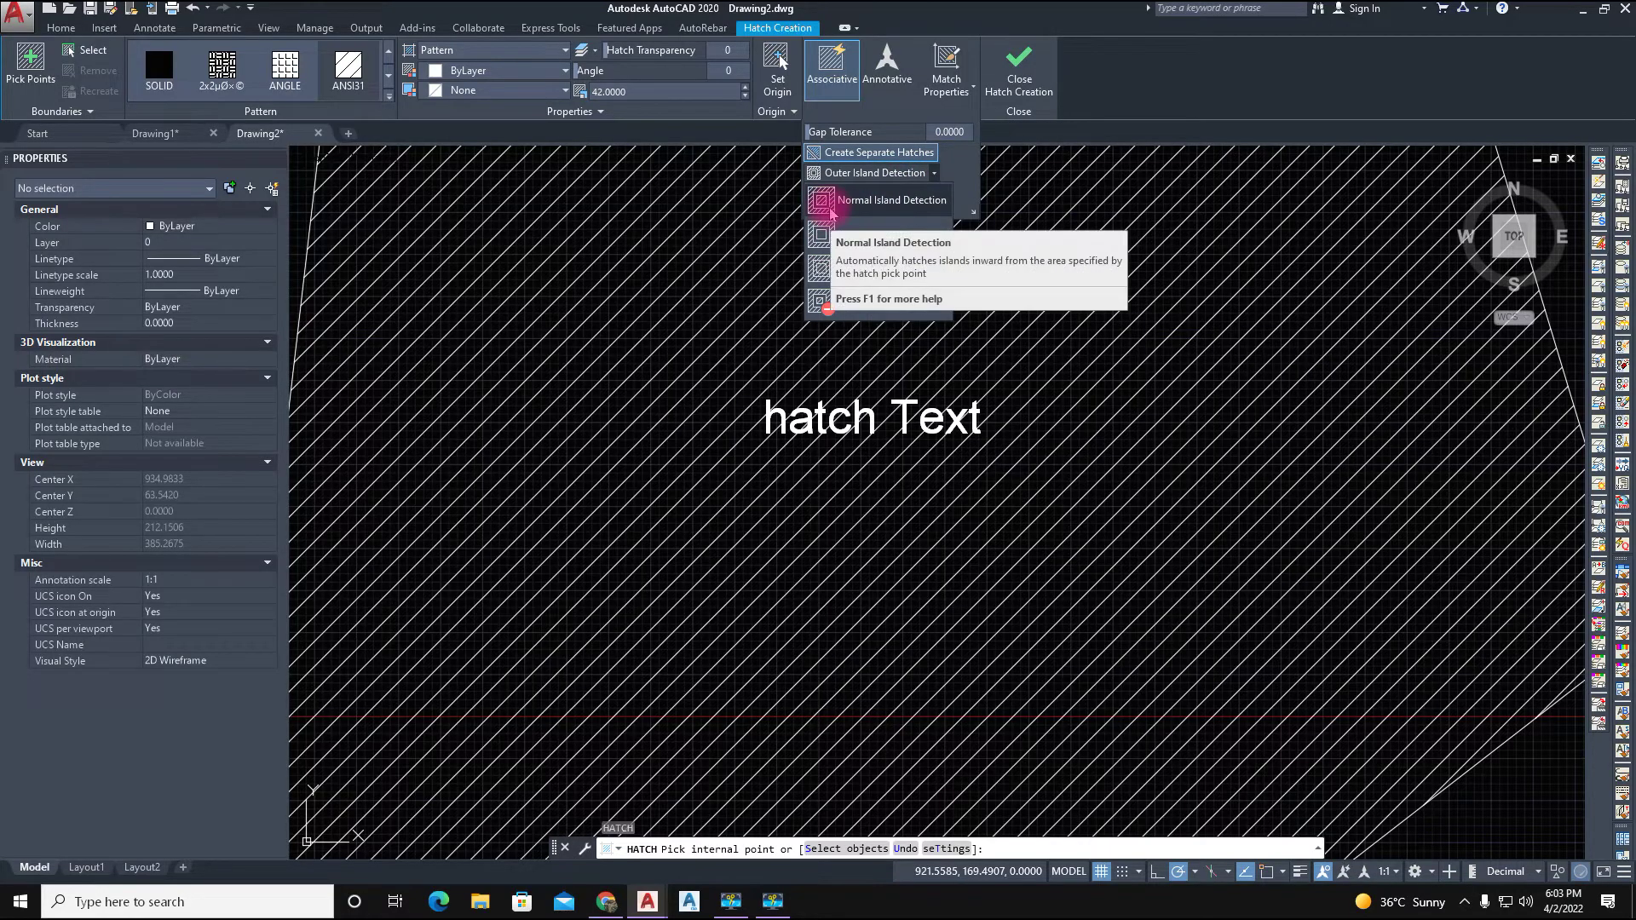
pyautogui.click(891, 199)
pyautogui.click(777, 483)
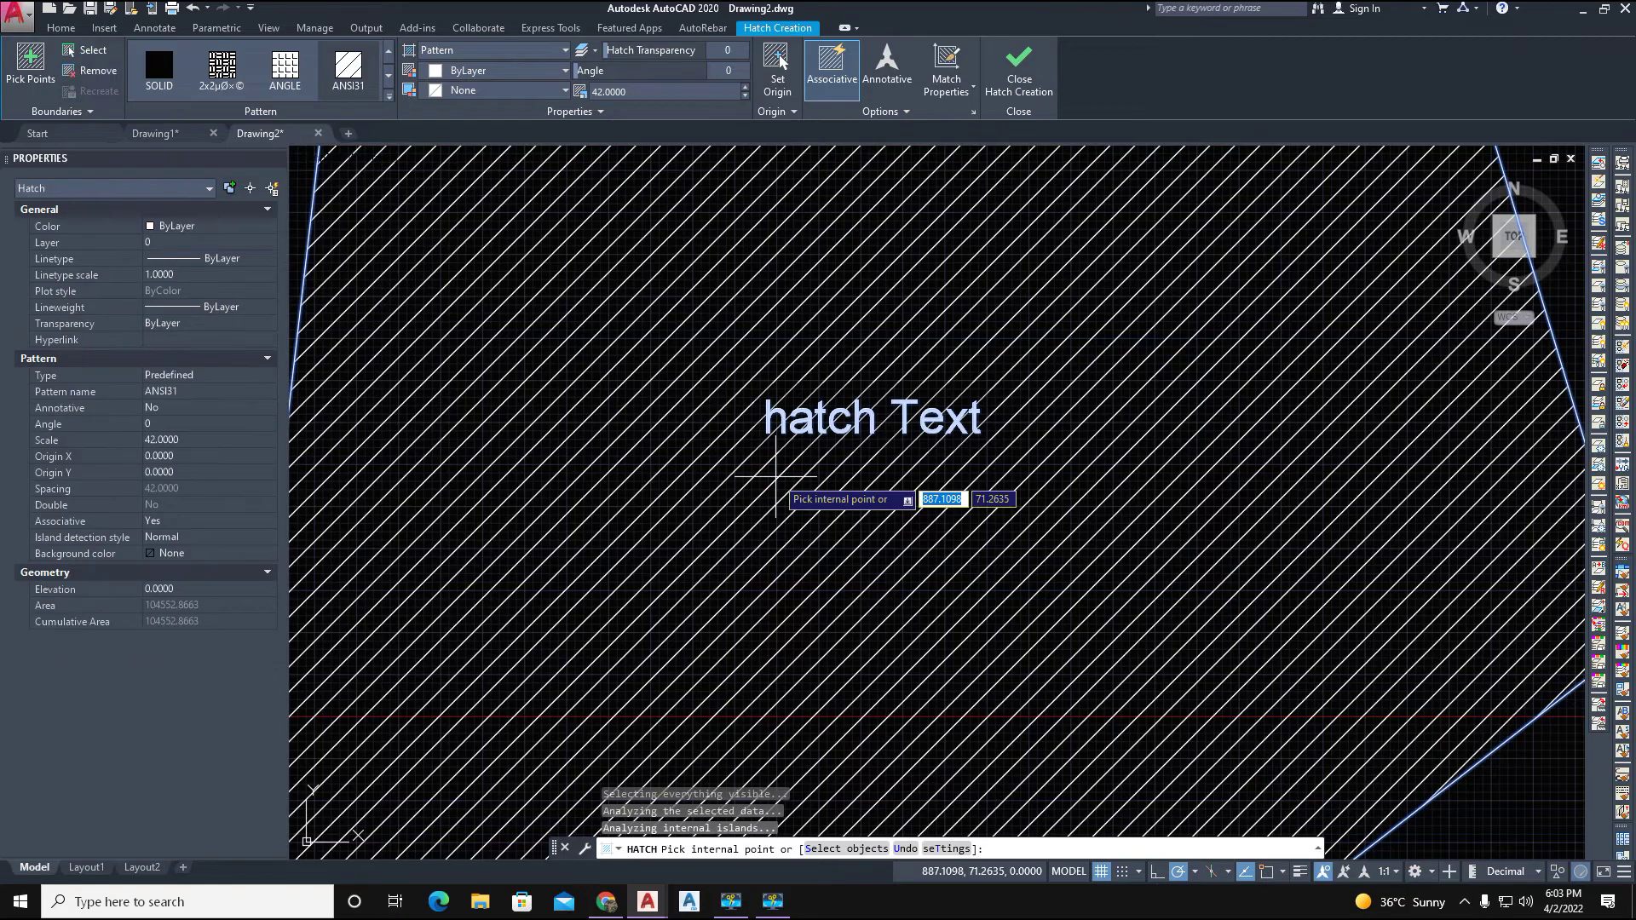
pyautogui.press('Return')
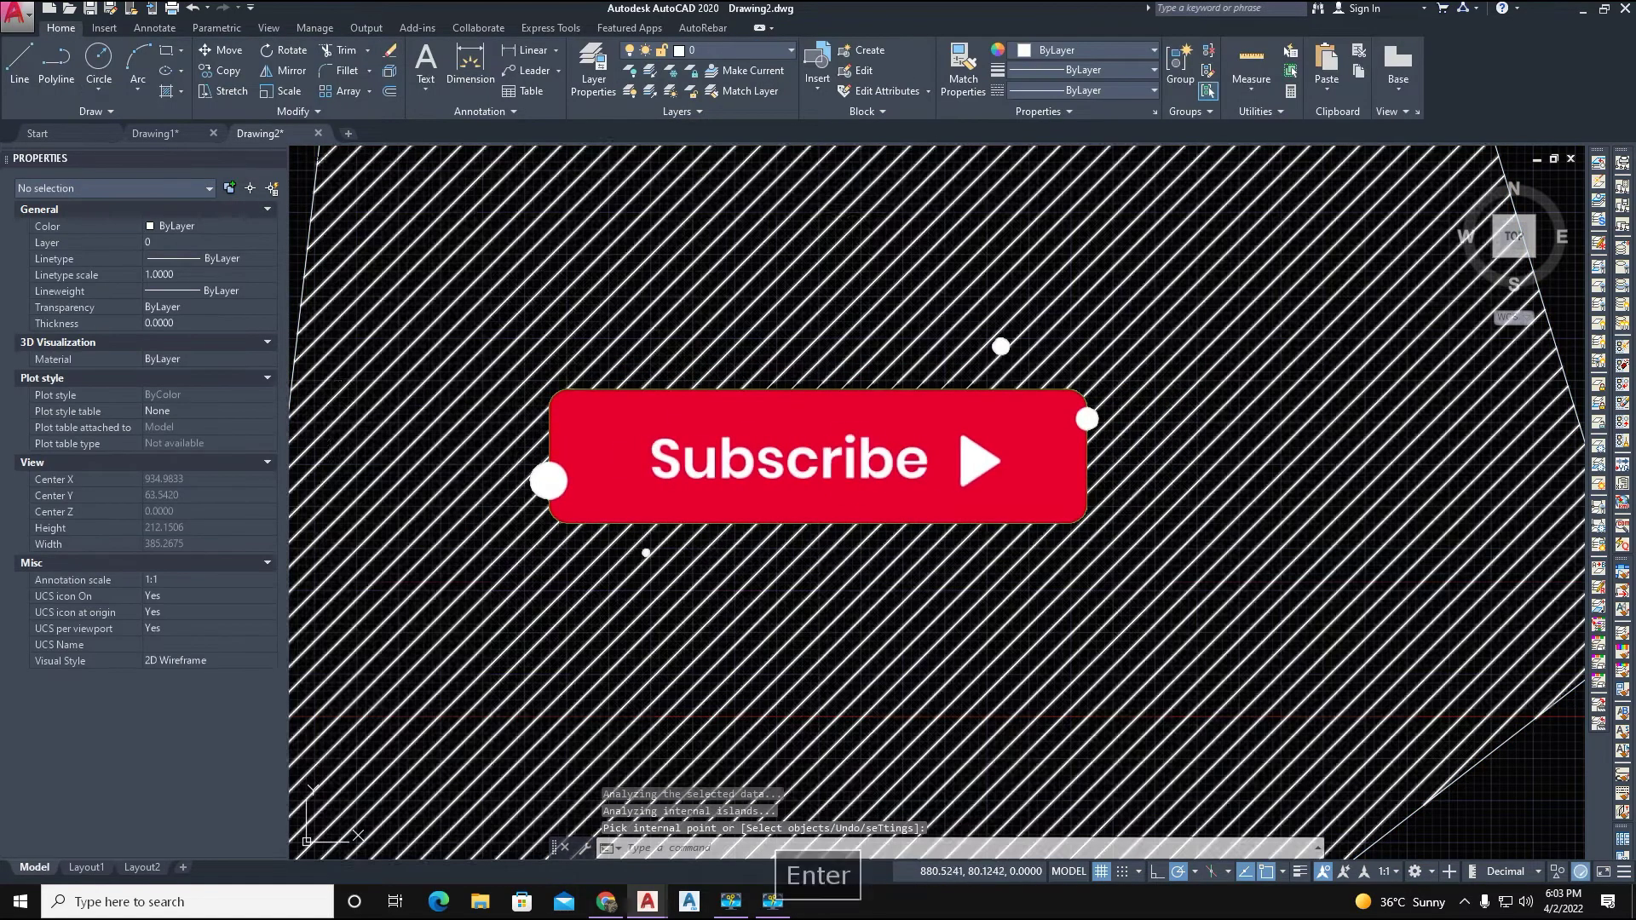
pyautogui.scroll(-3, 895, 485)
pyautogui.click(846, 482)
# Restore the deleted polygon hatch and send it behind the 'hatch Text' label
pyautogui.press('Delete')
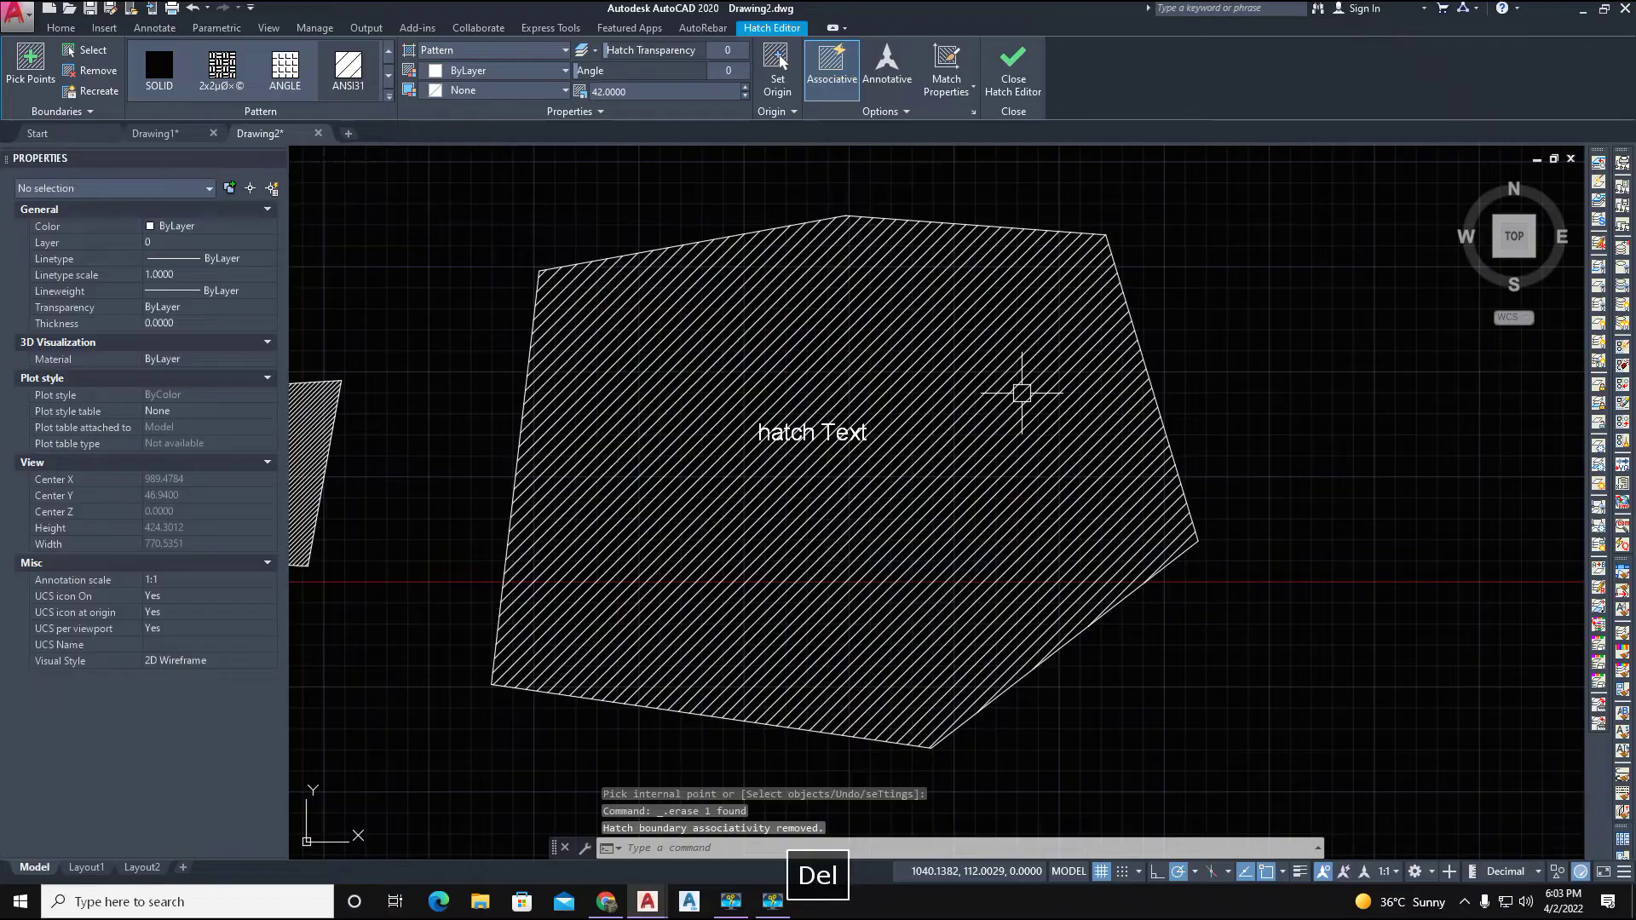
pyautogui.hotkey('ctrl', 'z')
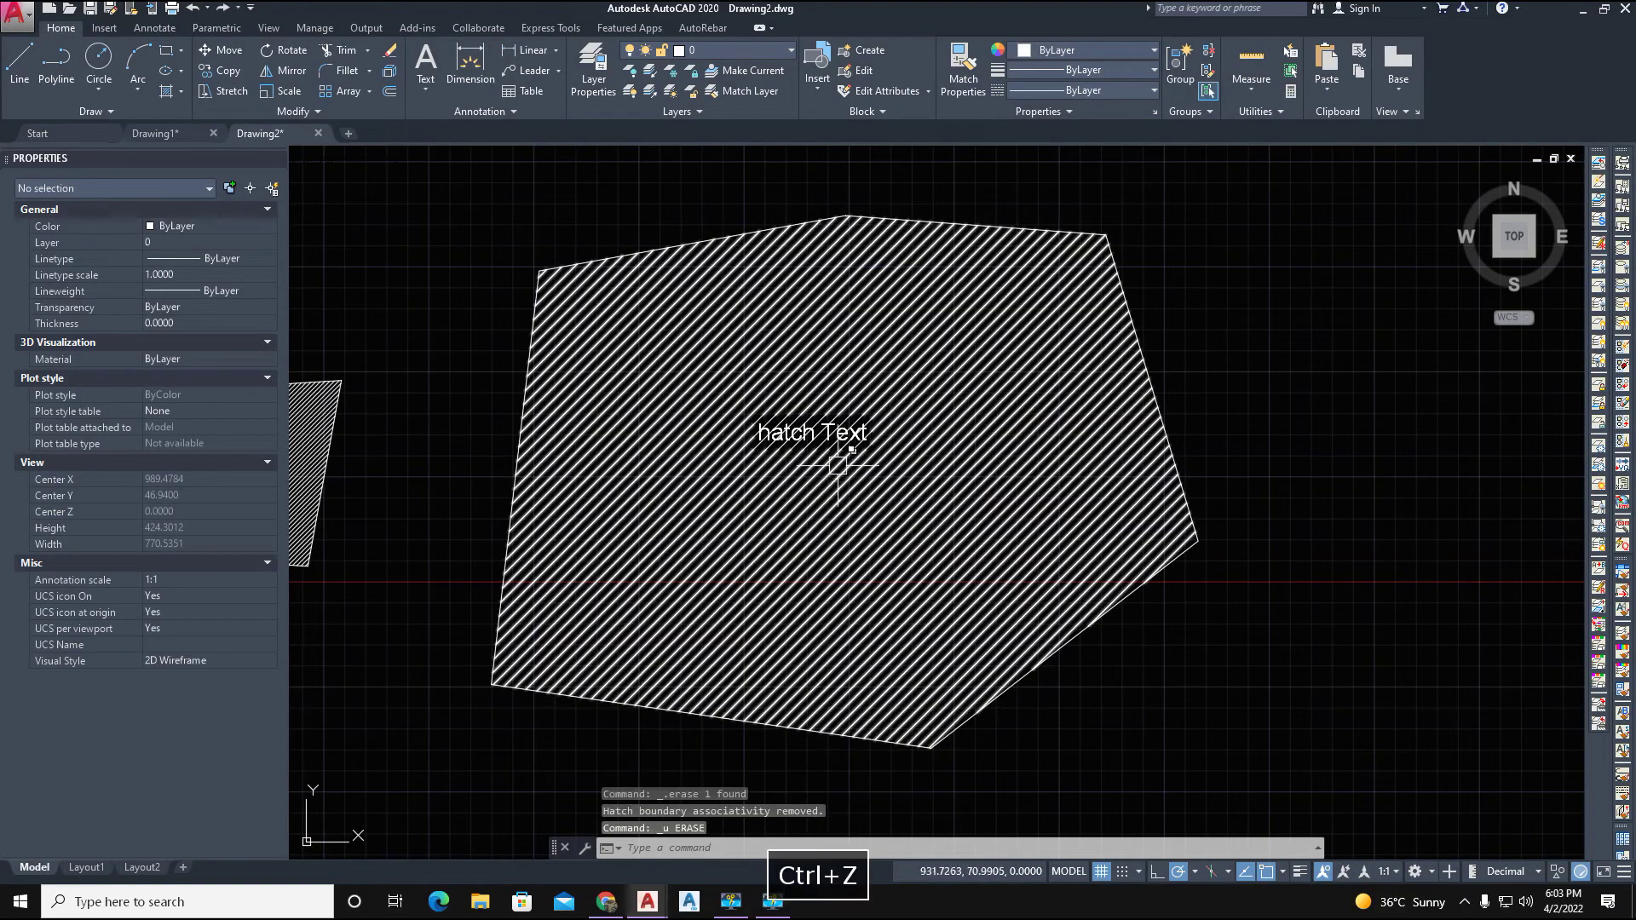
pyautogui.scroll(3, 801, 478)
pyautogui.scroll(2, 767, 383)
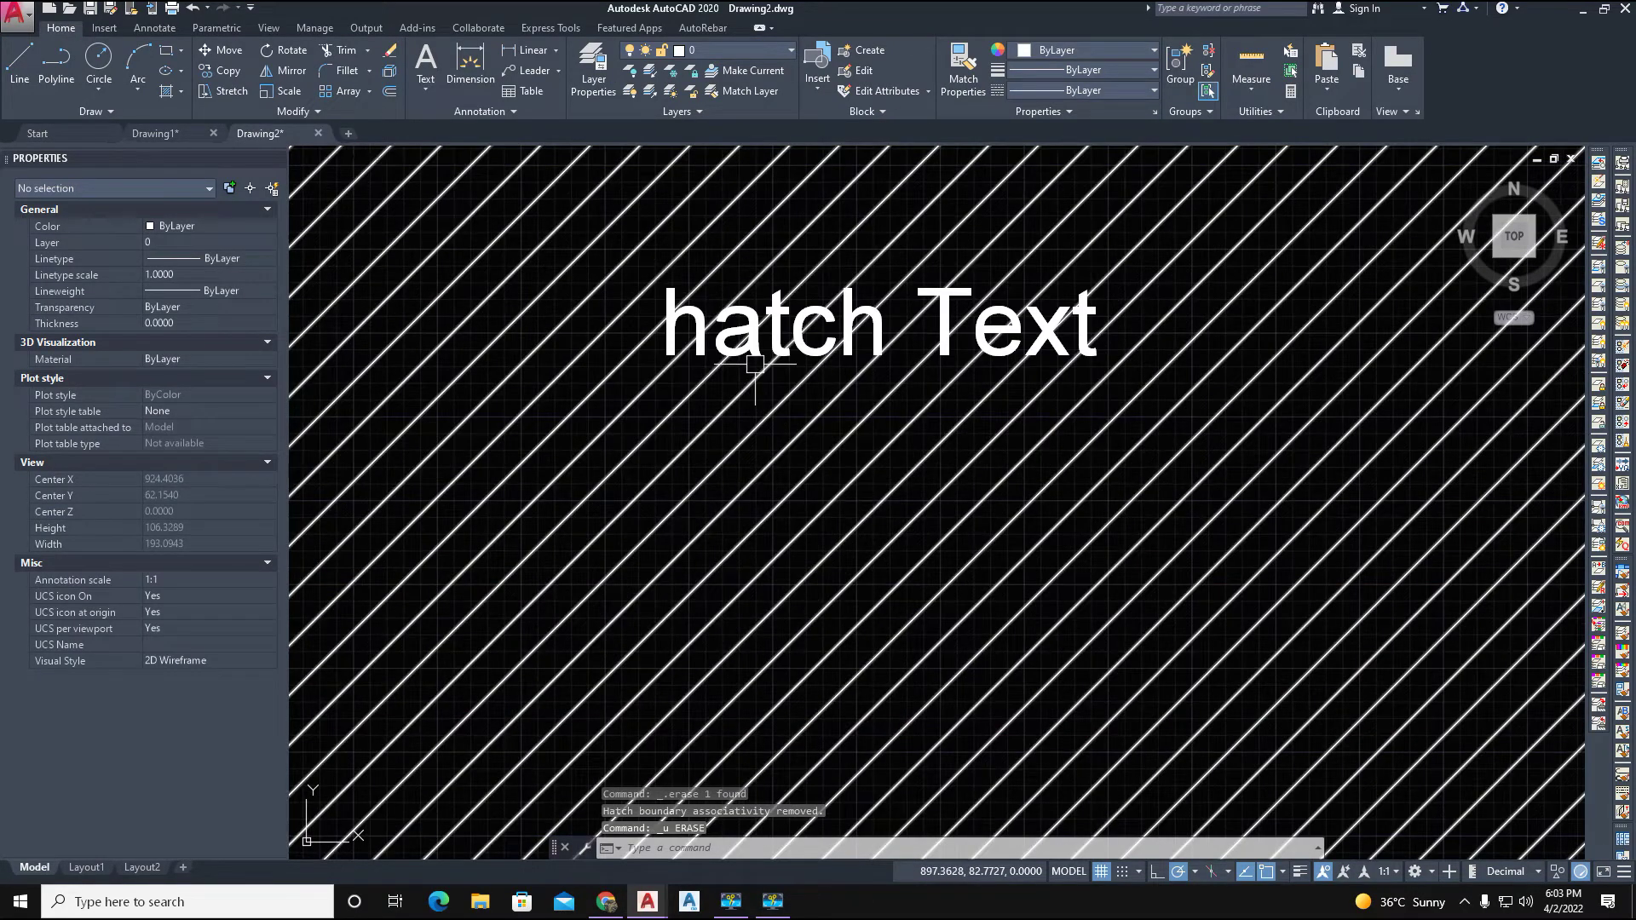
pyautogui.click(758, 377)
pyautogui.rightClick(758, 377)
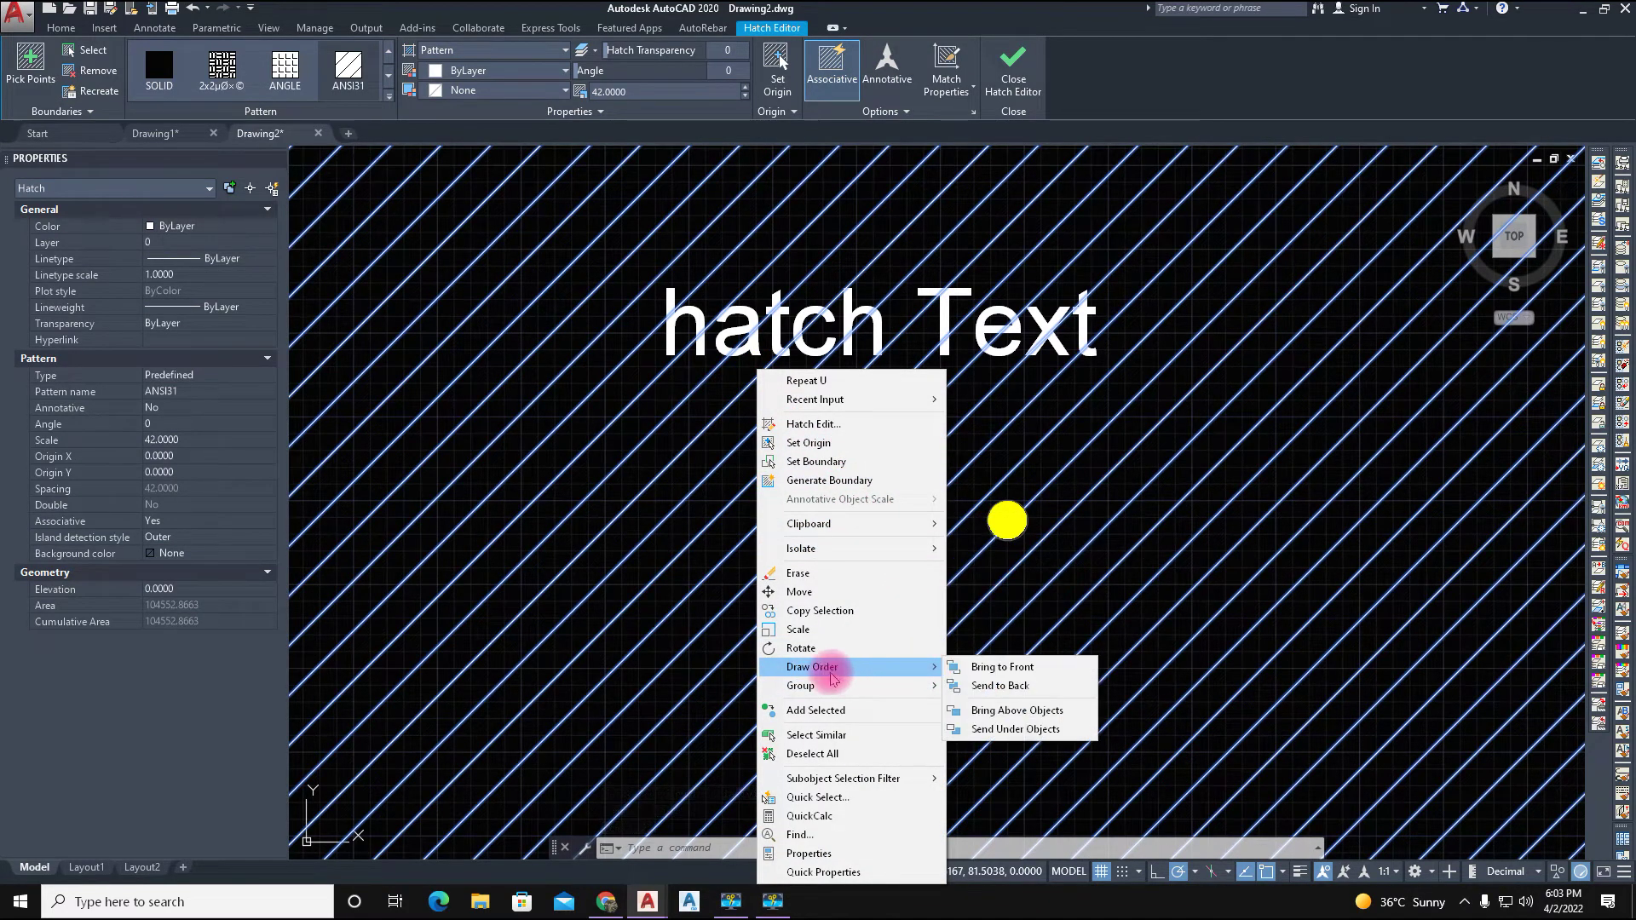
pyautogui.moveTo(813, 666)
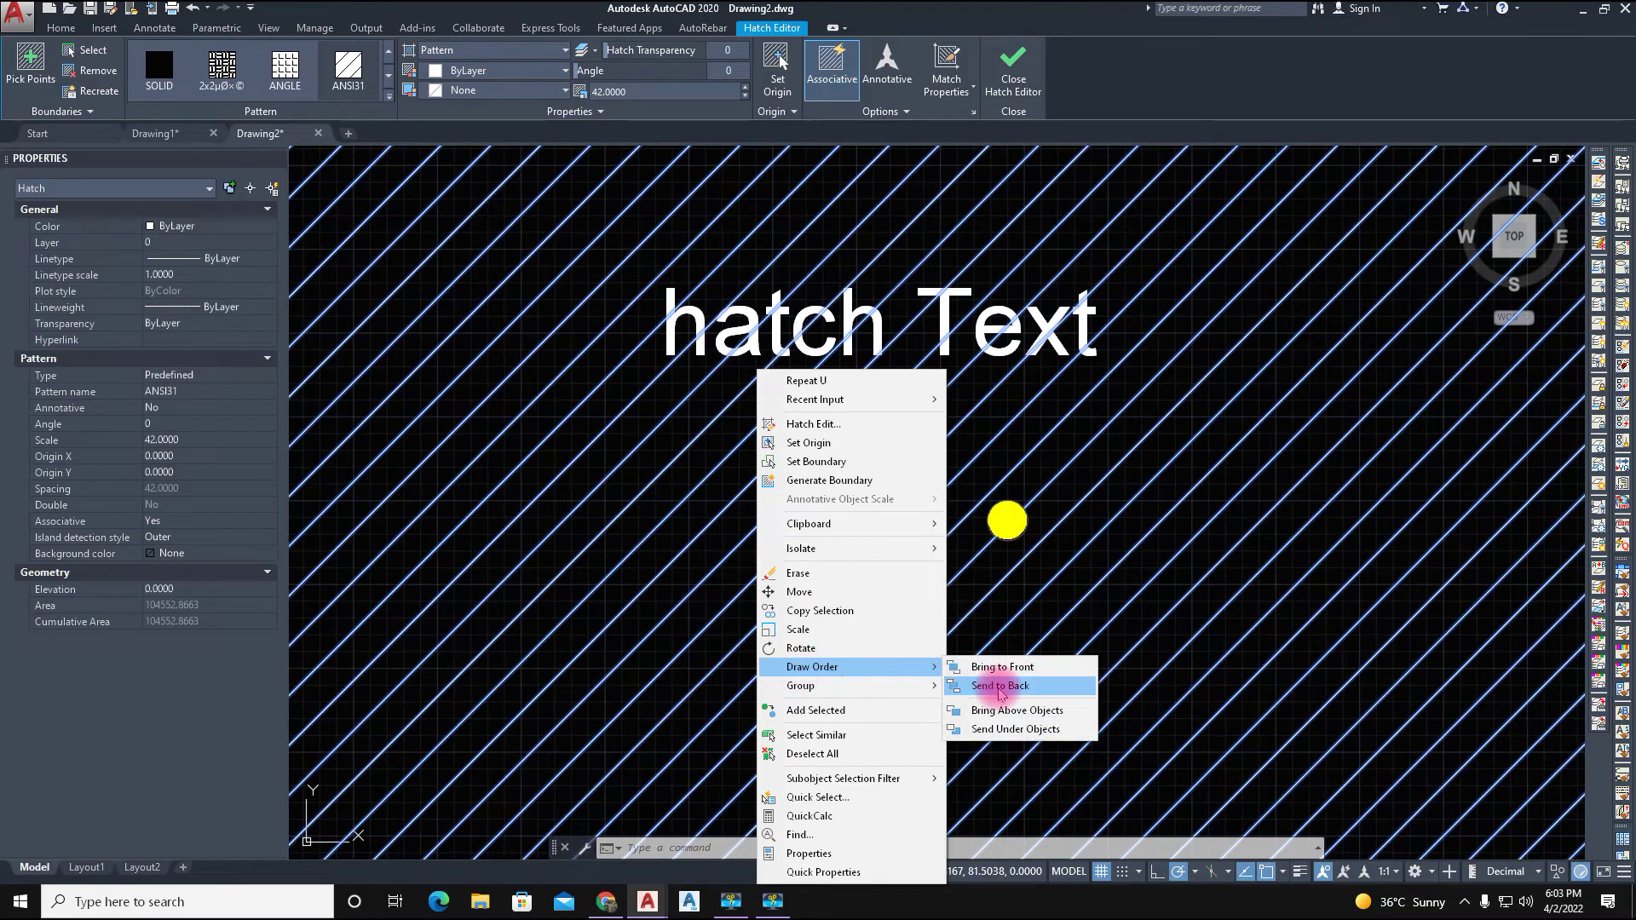
pyautogui.click(999, 686)
pyautogui.press('Escape')
pyautogui.scroll(-2, 869, 524)
pyautogui.scroll(1, 855, 461)
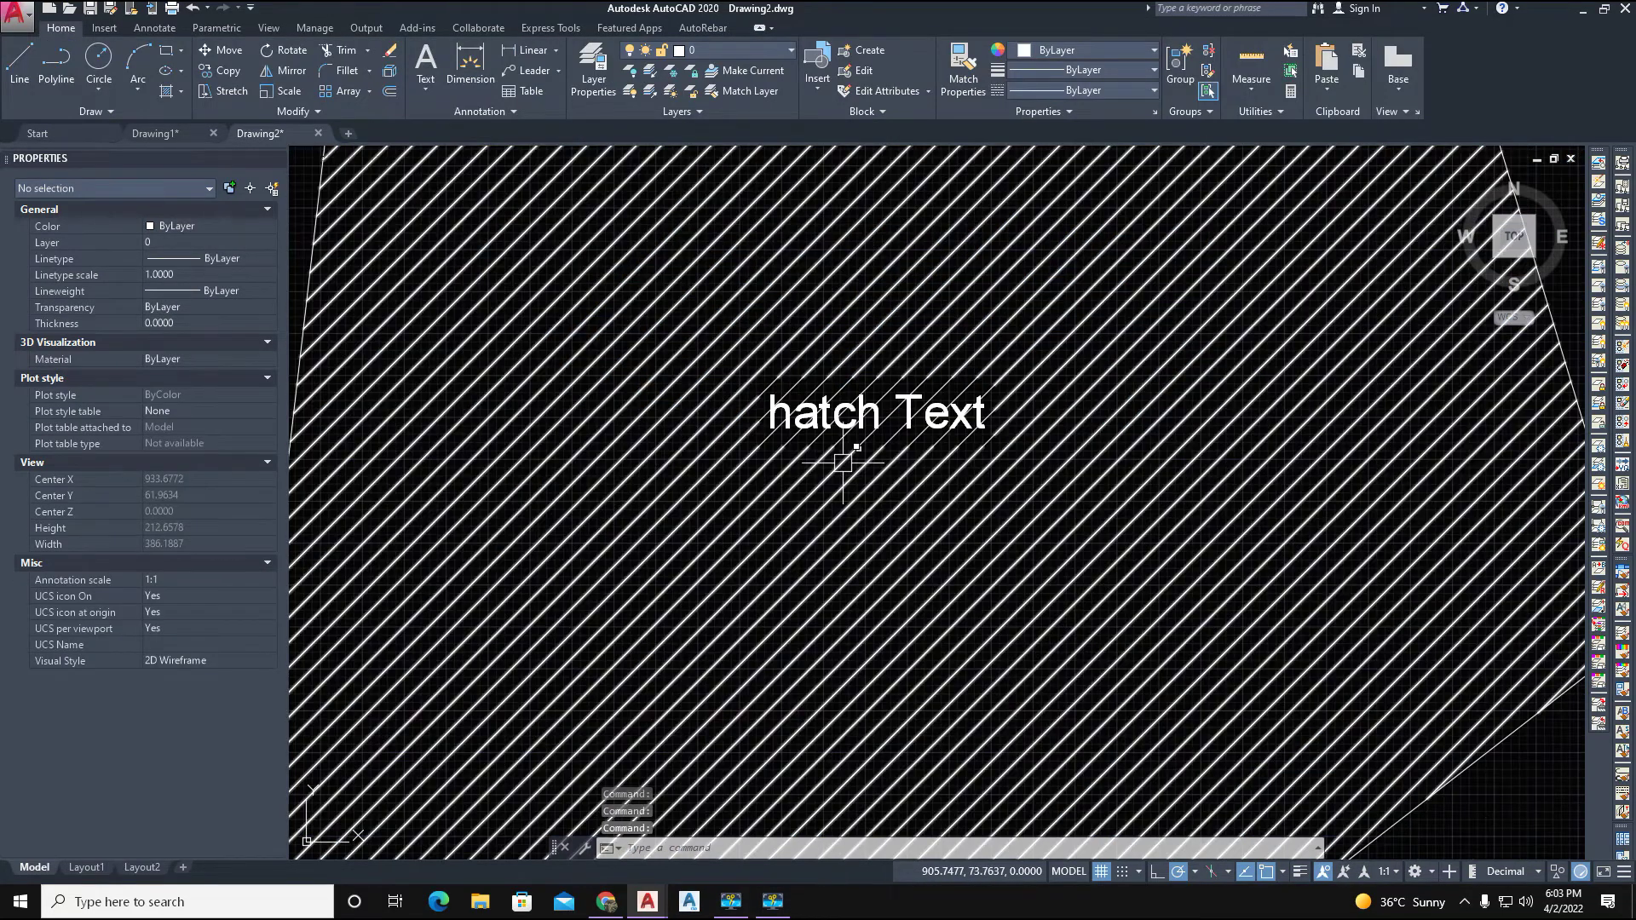
pyautogui.scroll(2, 817, 409)
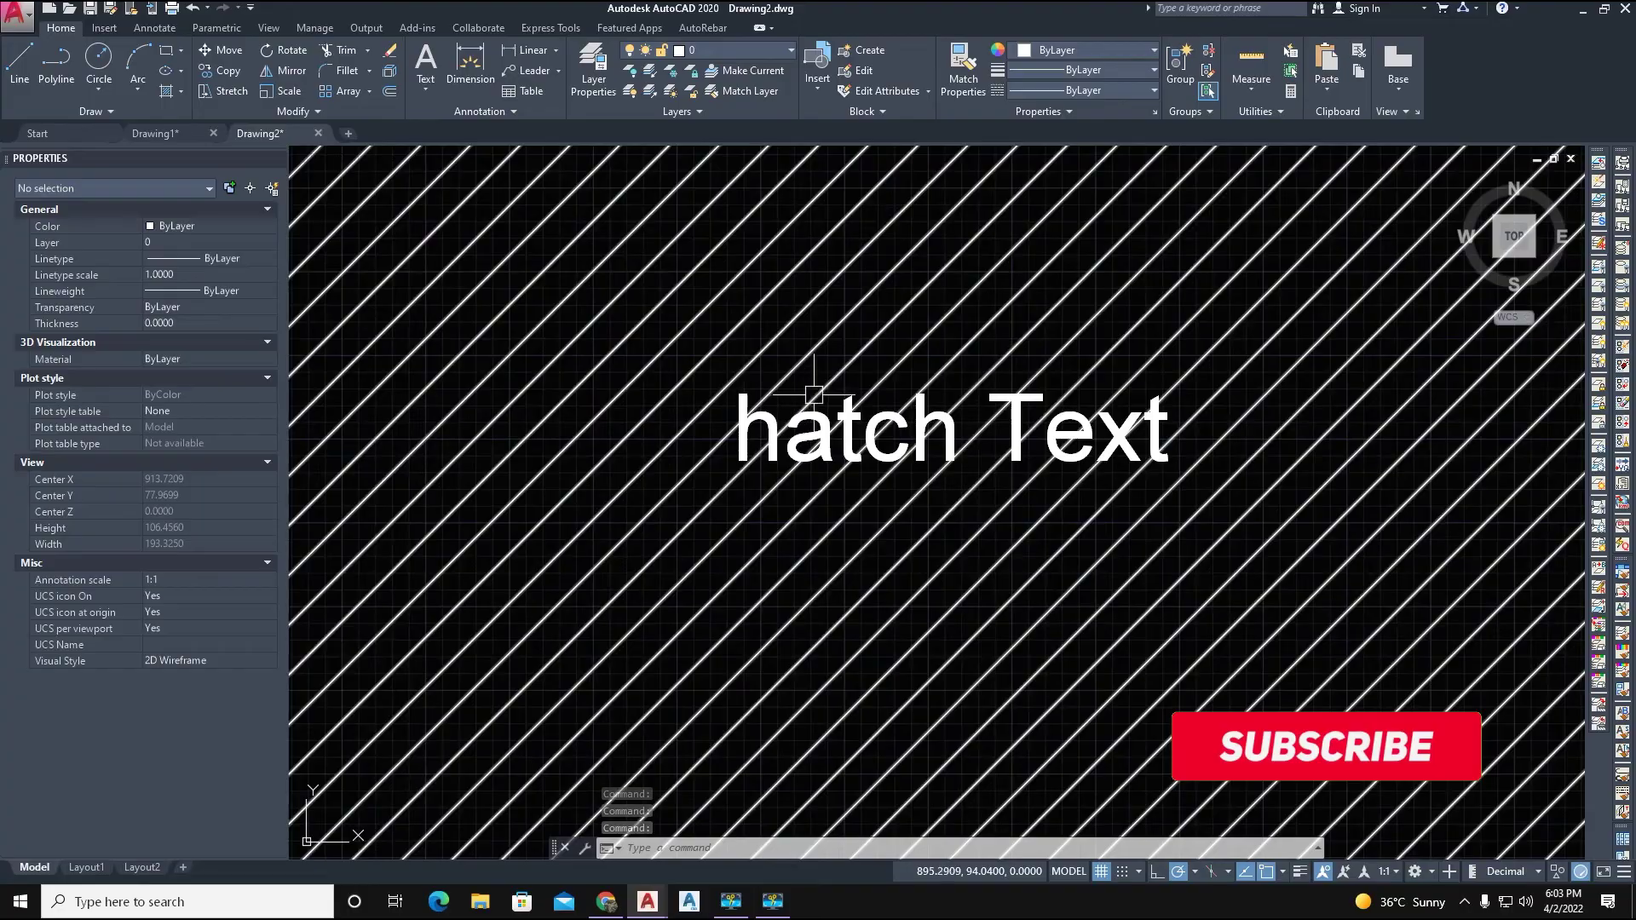
# Erase the older duplicate hatch around the label, then pan to review the shapes
pyautogui.click(813, 384)
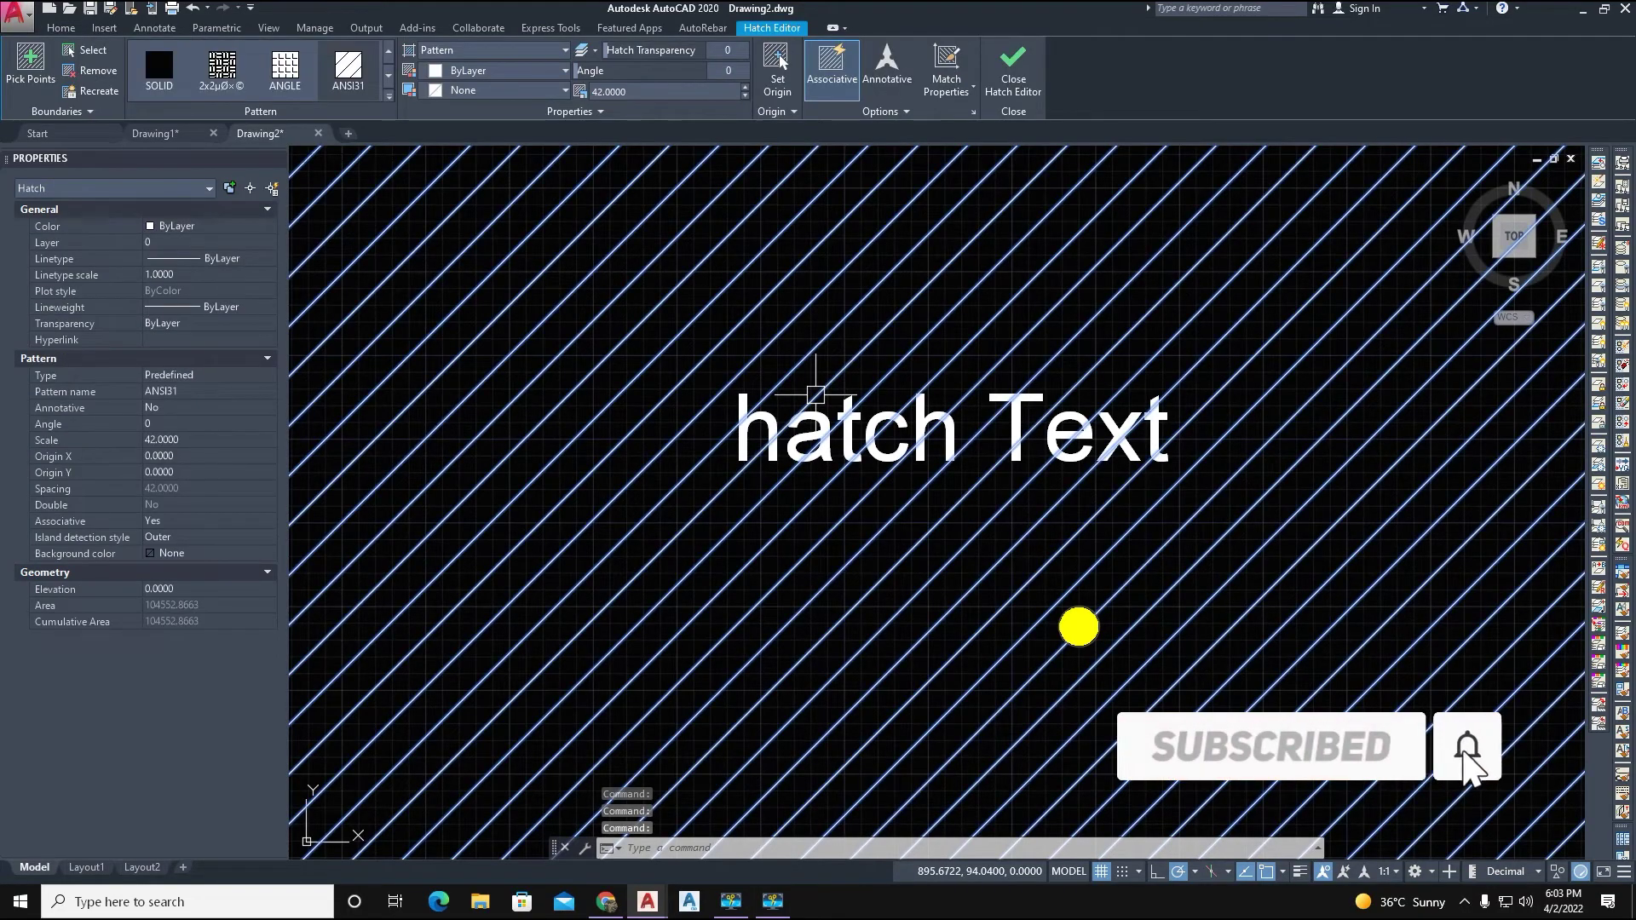
pyautogui.press('Delete')
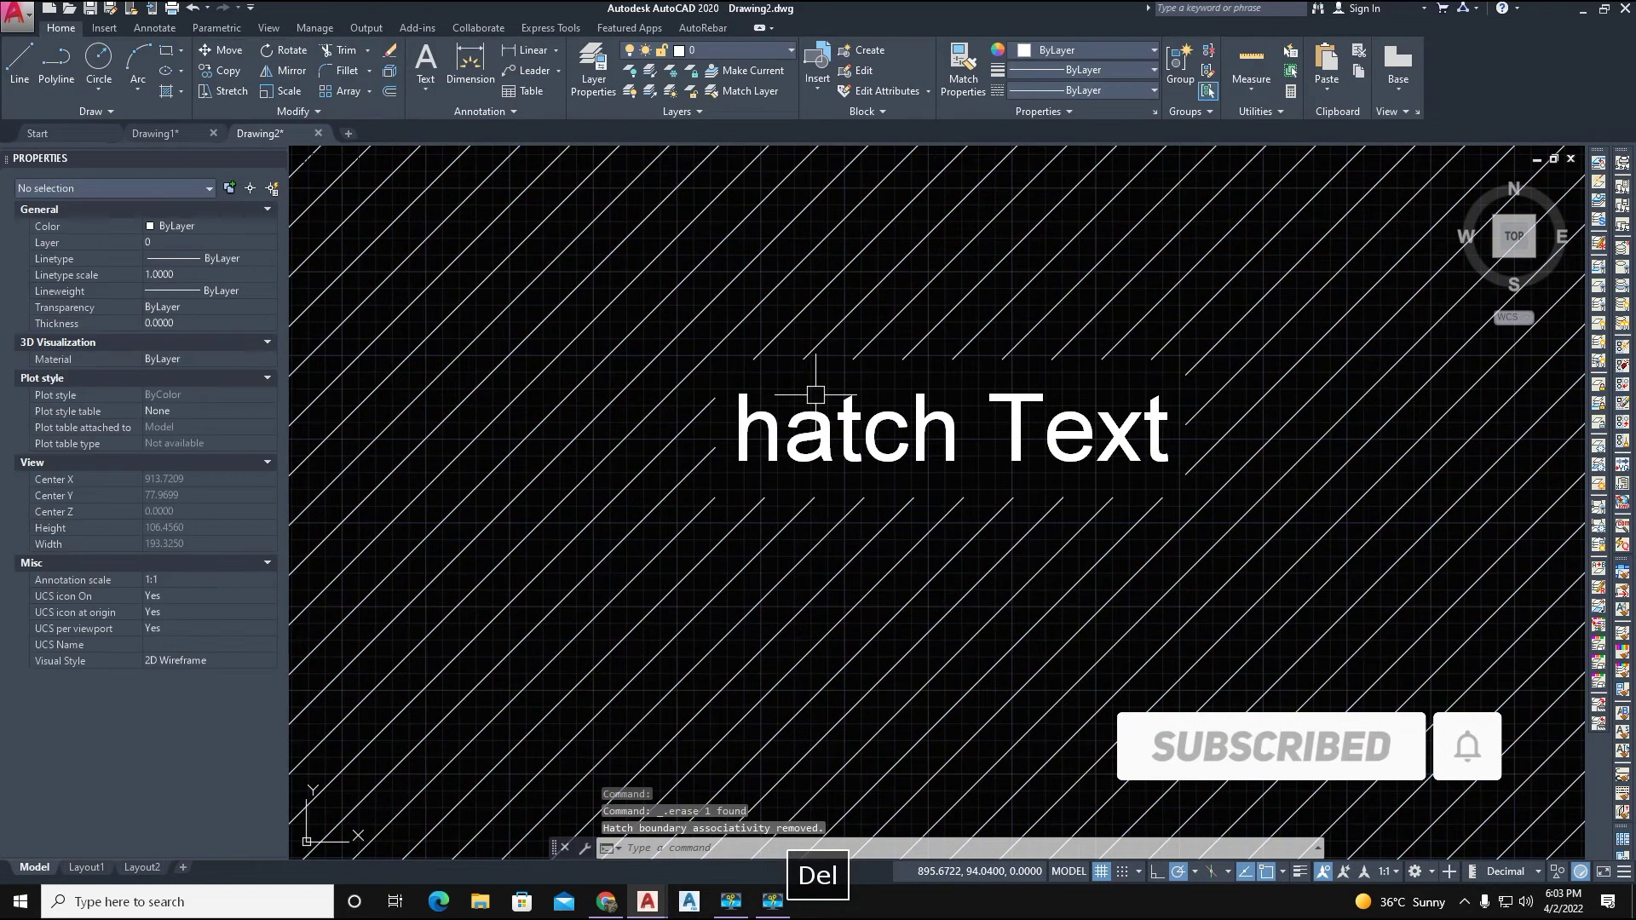
pyautogui.scroll(-3, 823, 396)
pyautogui.scroll(2, 895, 321)
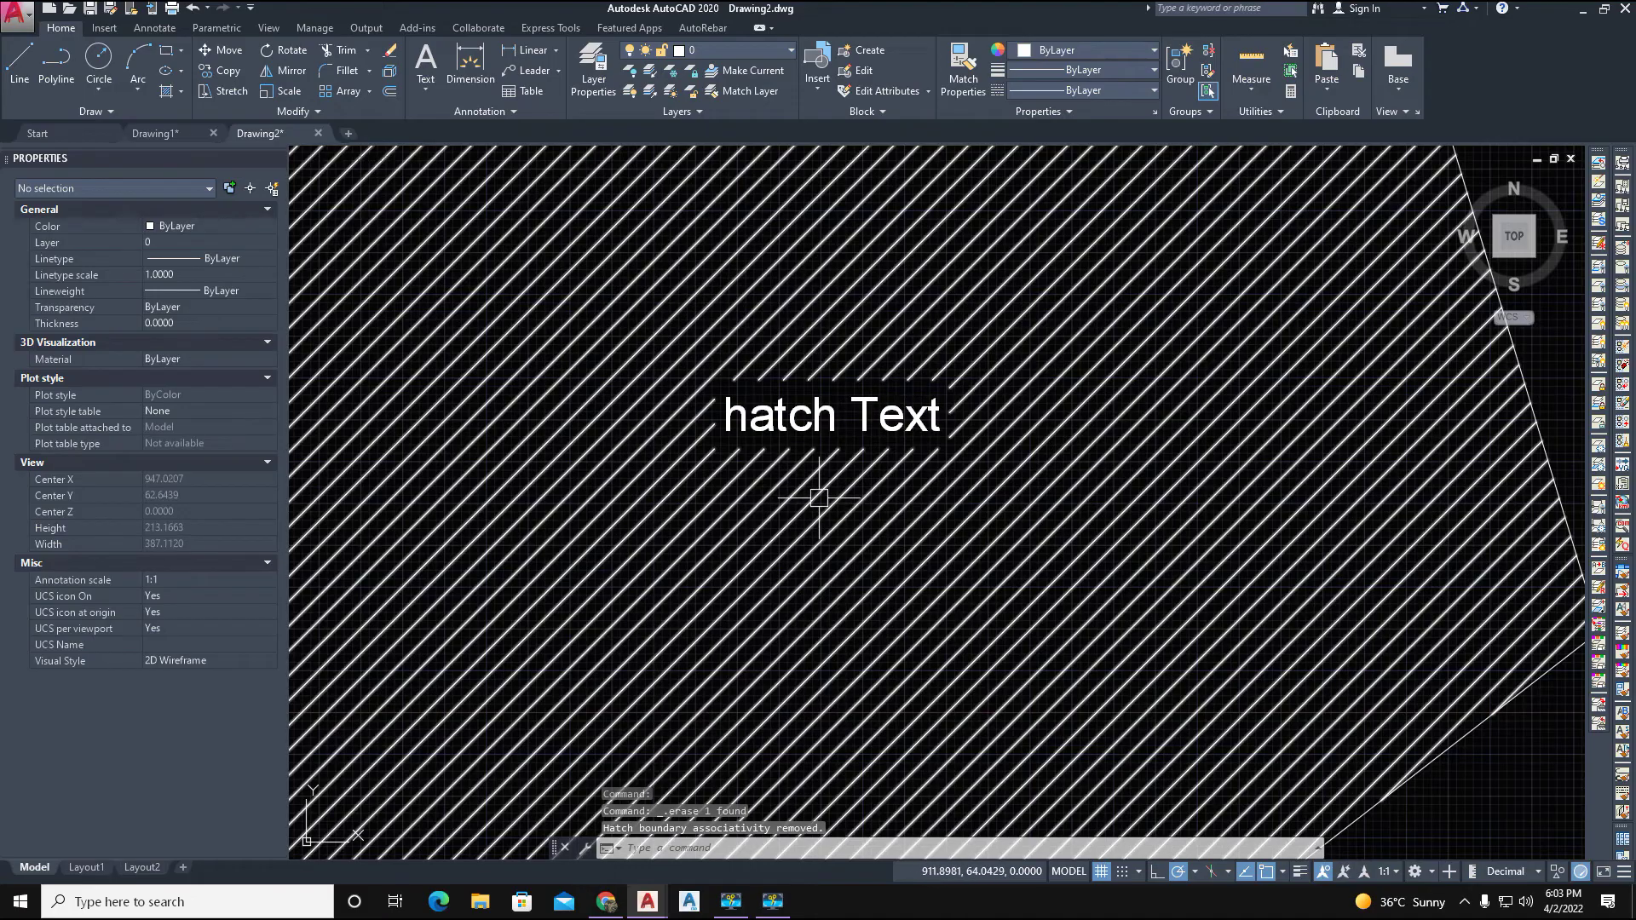
pyautogui.scroll(-2, 824, 484)
pyautogui.scroll(2, 823, 483)
pyautogui.scroll(-2, 859, 470)
pyautogui.scroll(-2, 933, 476)
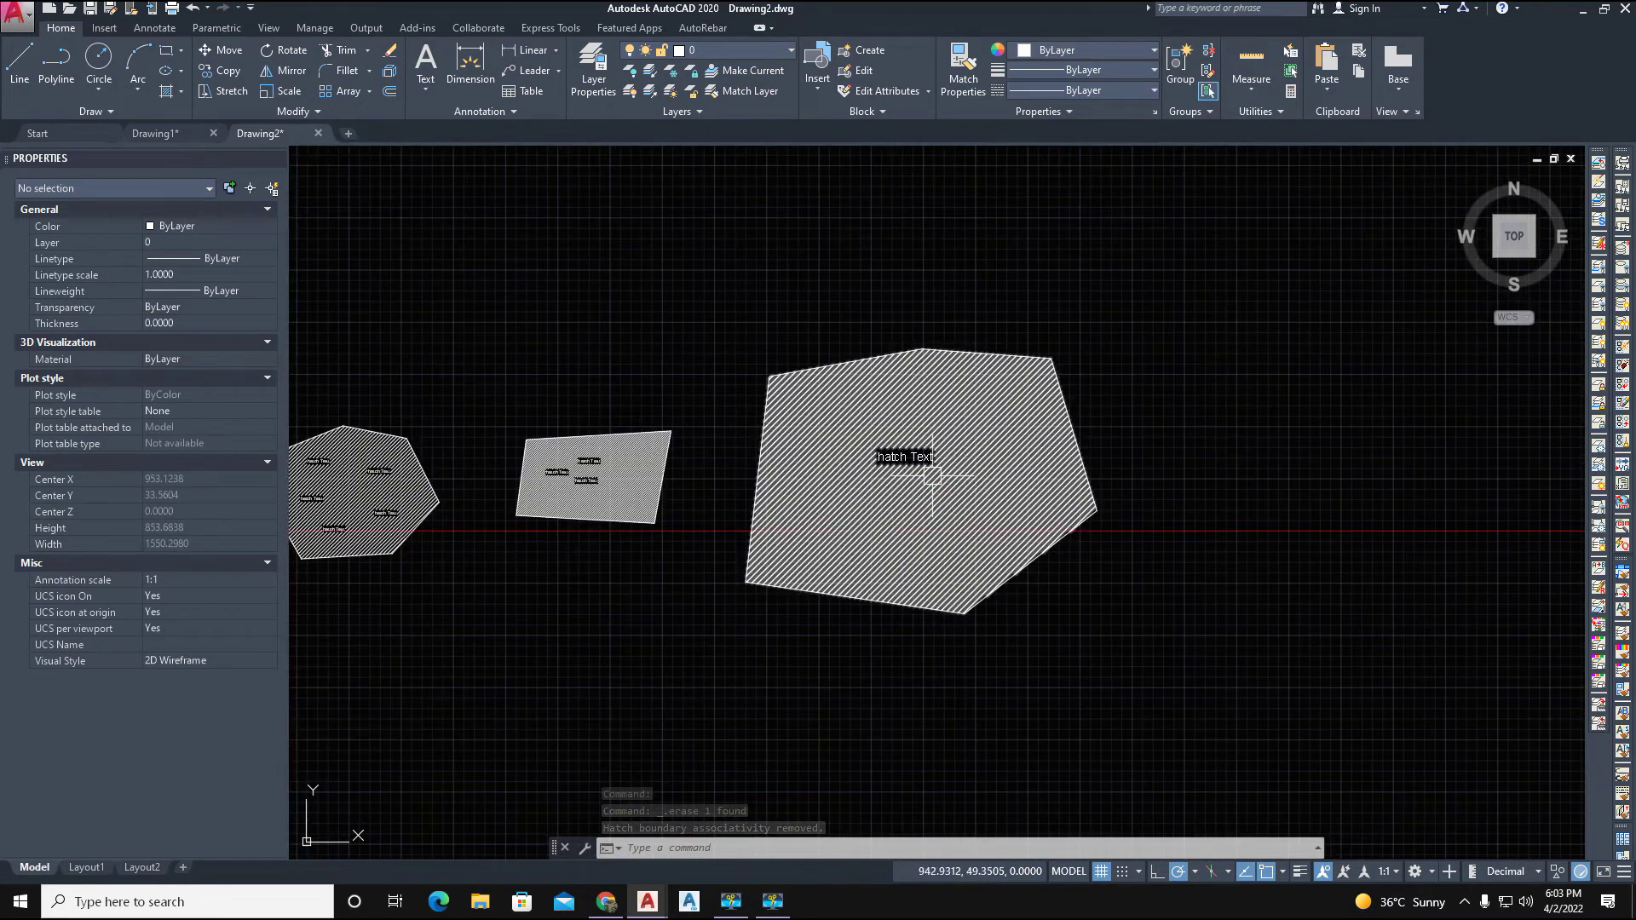
pyautogui.scroll(1, 896, 486)
pyautogui.scroll(-2, 520, 560)
pyautogui.scroll(-1, 742, 562)
pyautogui.scroll(4, 511, 575)
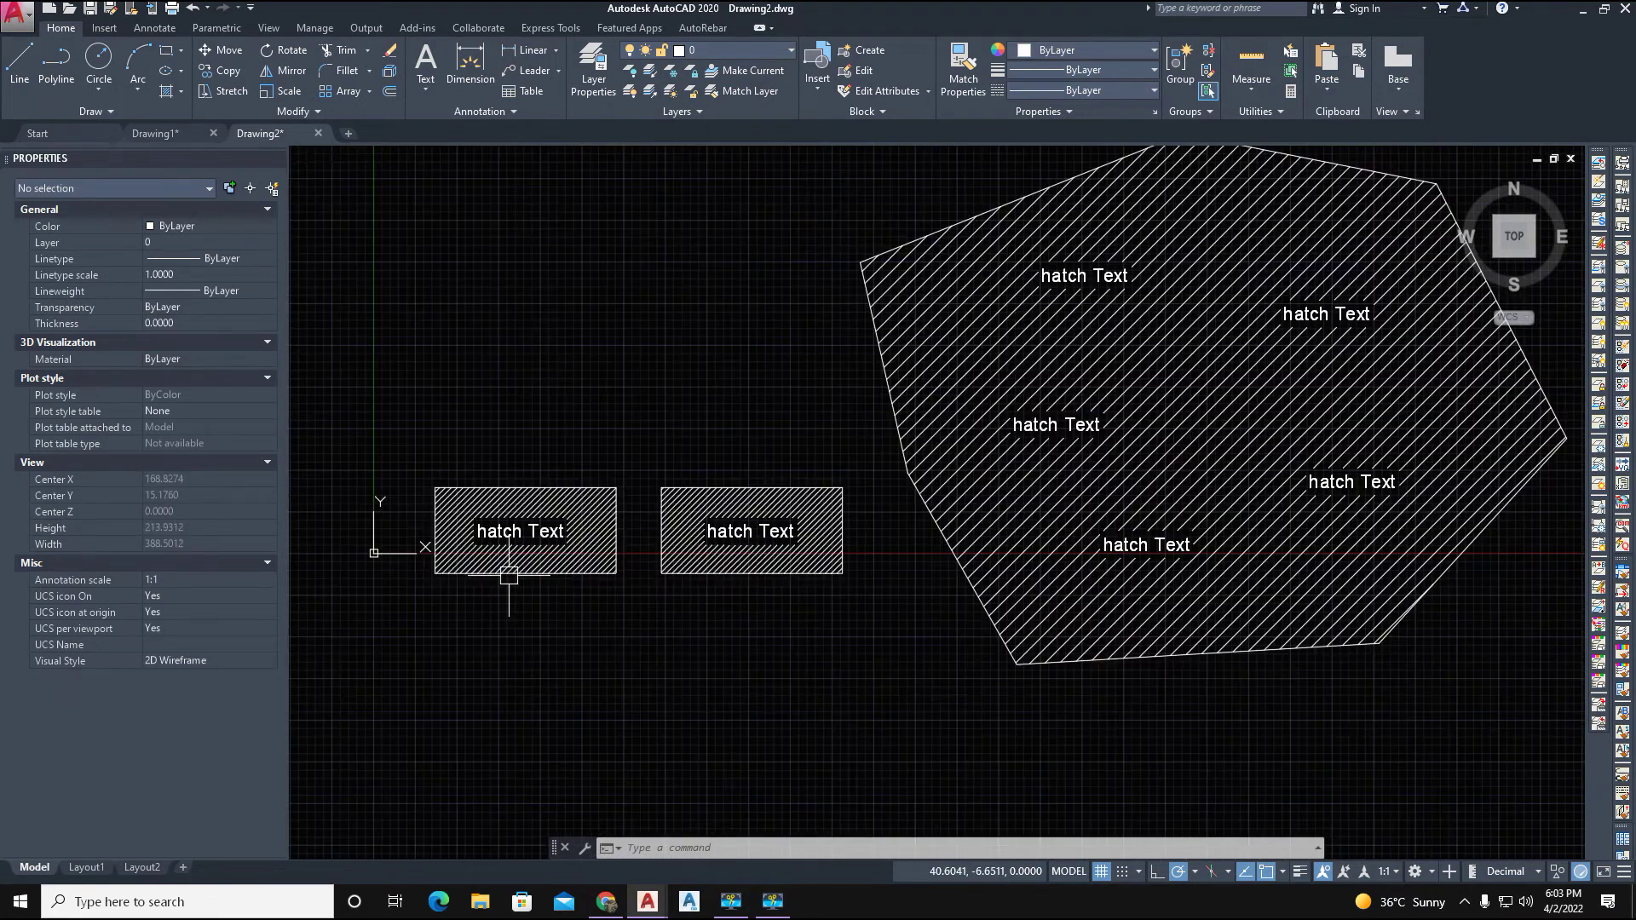
pyautogui.moveTo(547, 602); pyautogui.dragTo(730, 589, button='middle')
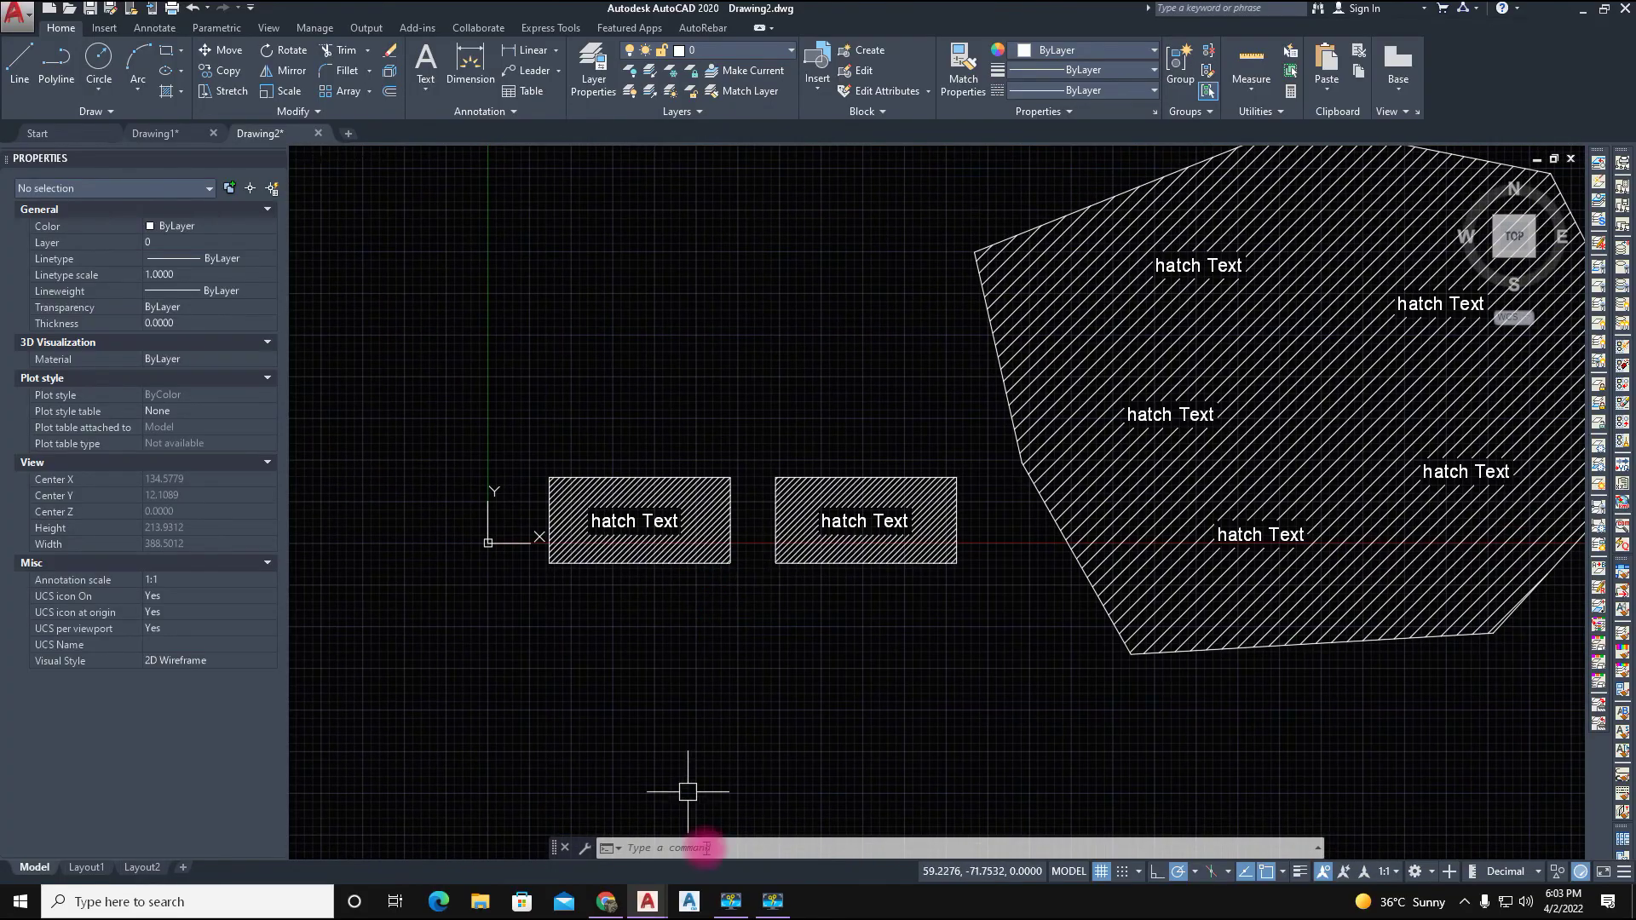